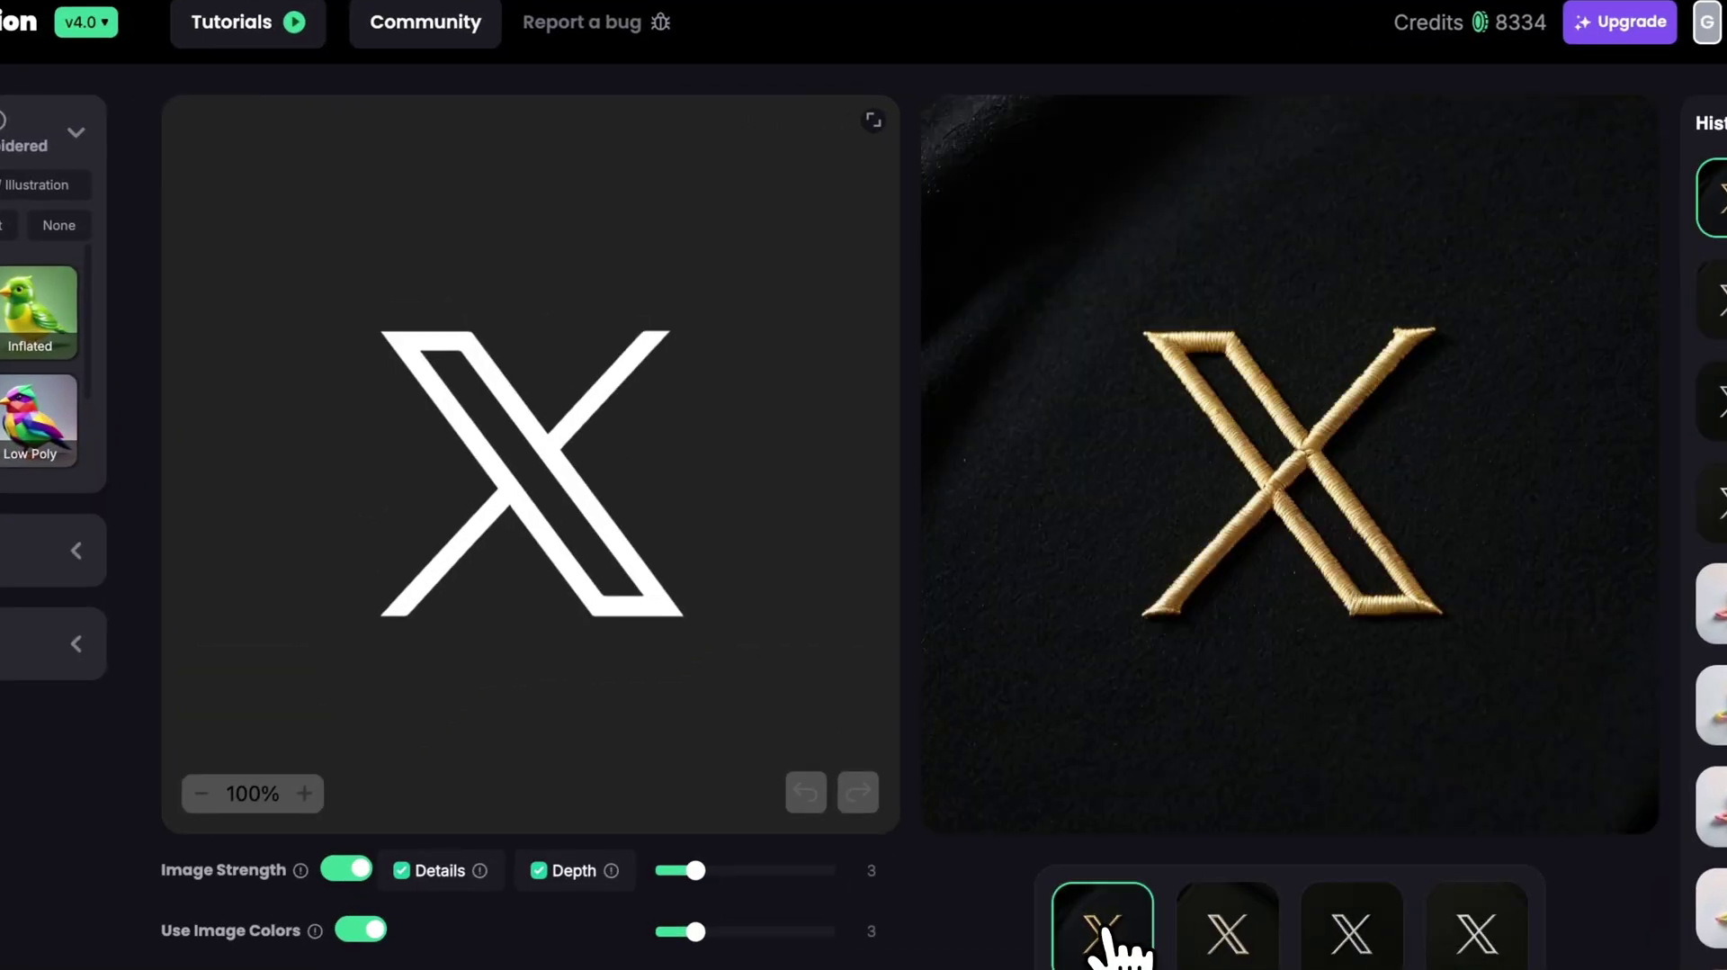
Step: Preview the space-themed X results (galaxy, cloud, glowing platform), ending on the cloud-backed X
{"action": "left_click", "coordinate": [1352, 927]}
{"action": "left_click", "coordinate": [1477, 934]}
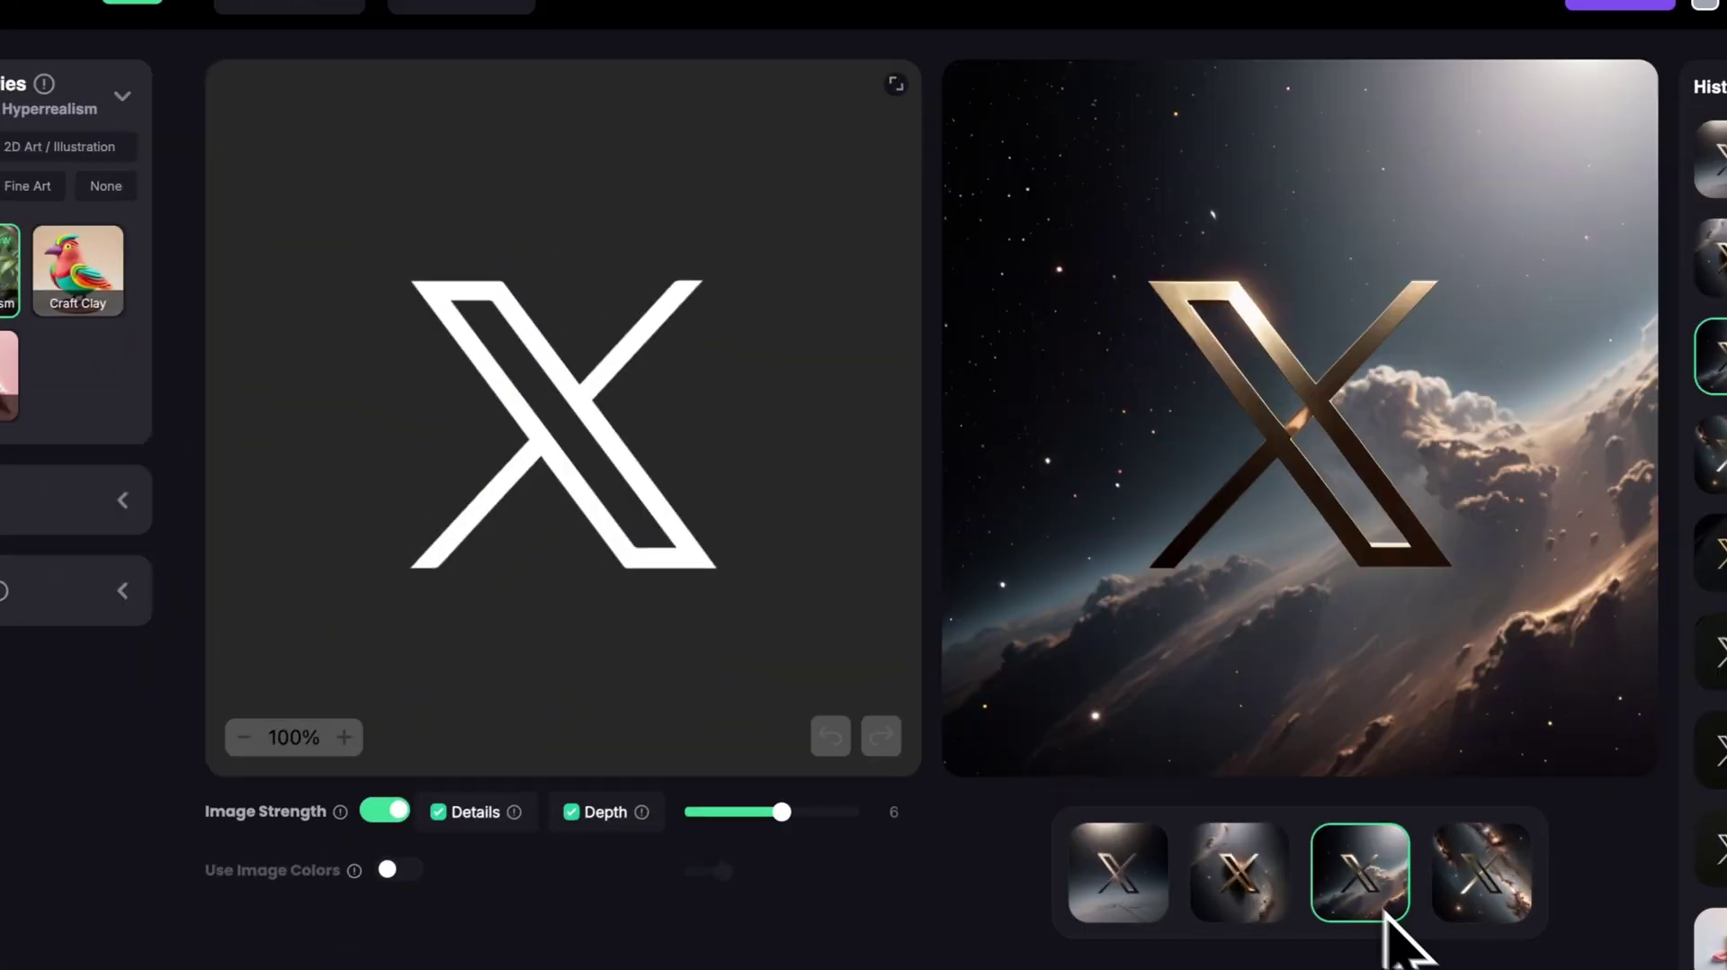
{"action": "left_click", "coordinate": [1477, 924]}
{"action": "left_click", "coordinate": [1350, 886]}
{"action": "left_click", "coordinate": [1118, 877]}
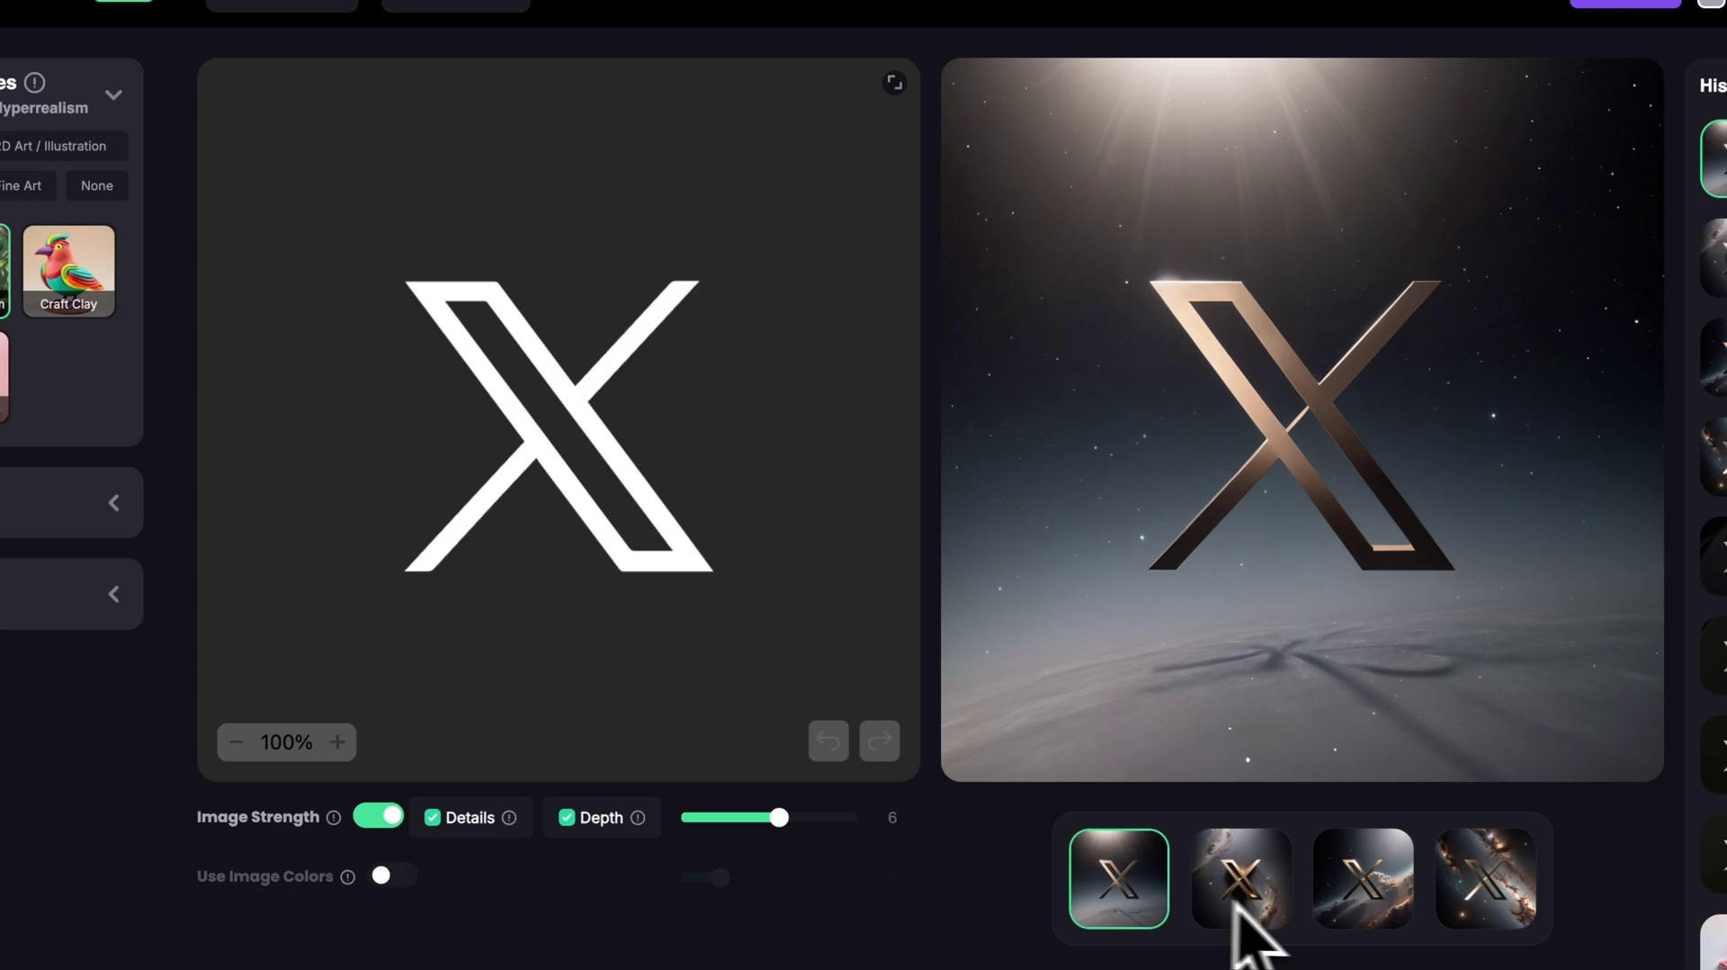
{"action": "left_click", "coordinate": [1350, 923]}
Step: Open the result's details and slide the compare divider over the X and wool PlayStation results
{"action": "left_click", "coordinate": [1264, 501]}
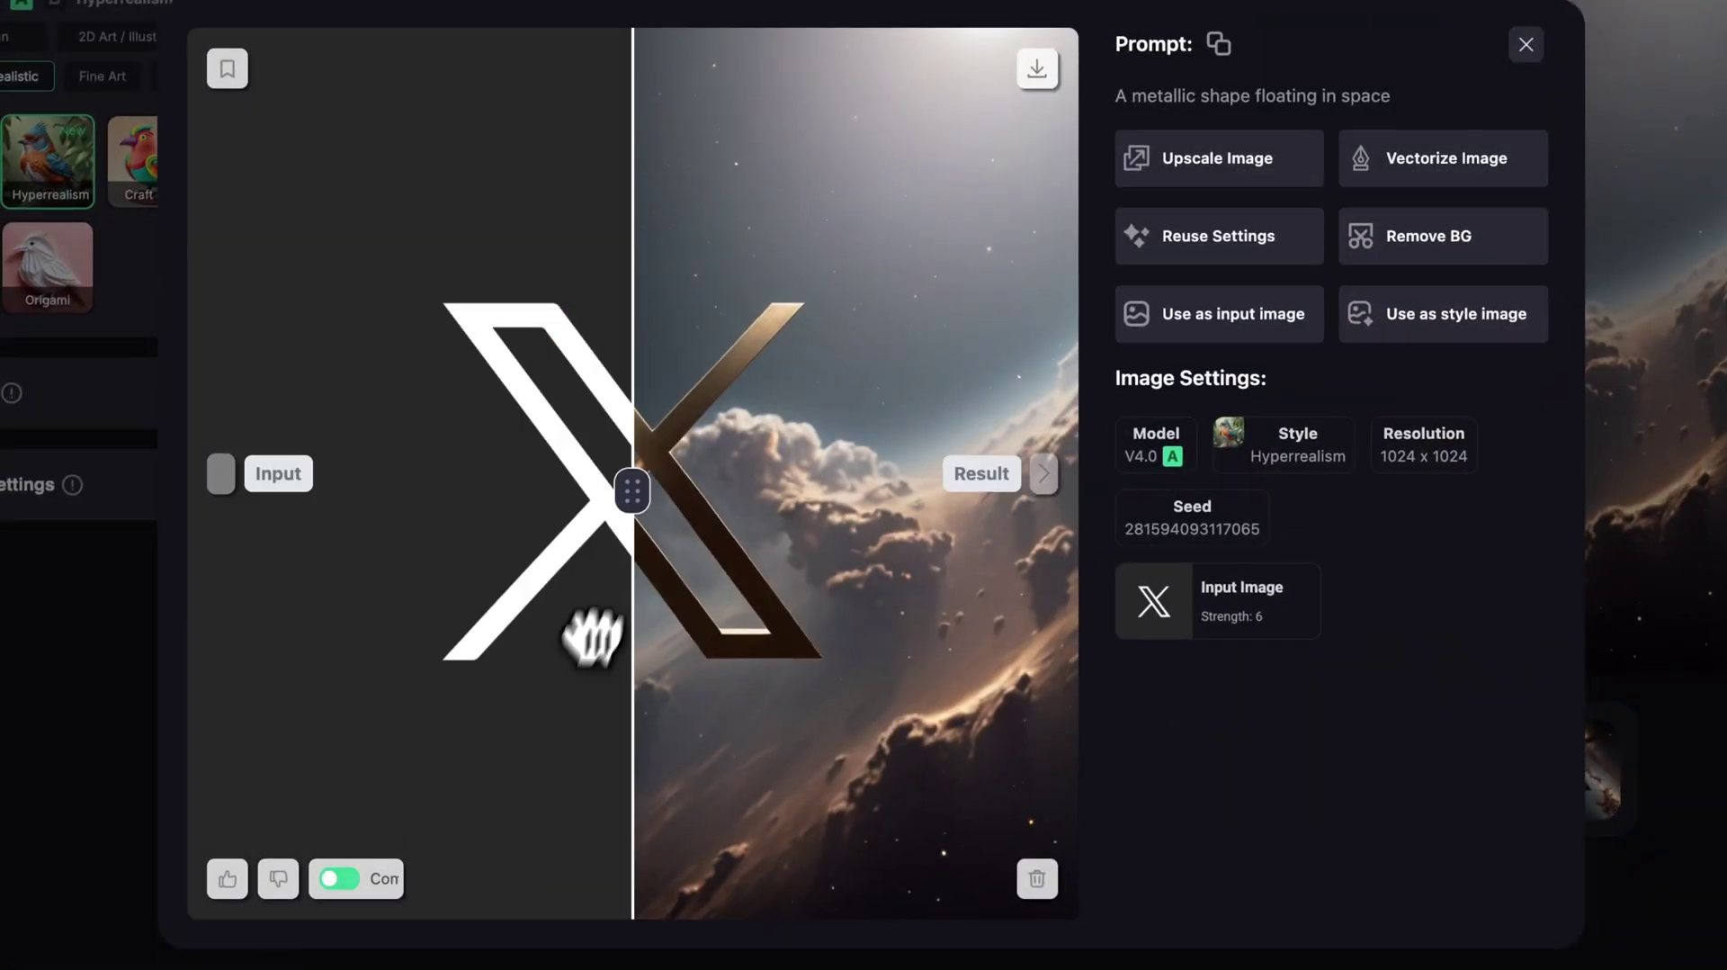
{"action": "left_click_drag", "start_coordinate": [591, 637], "coordinate": [690, 615]}
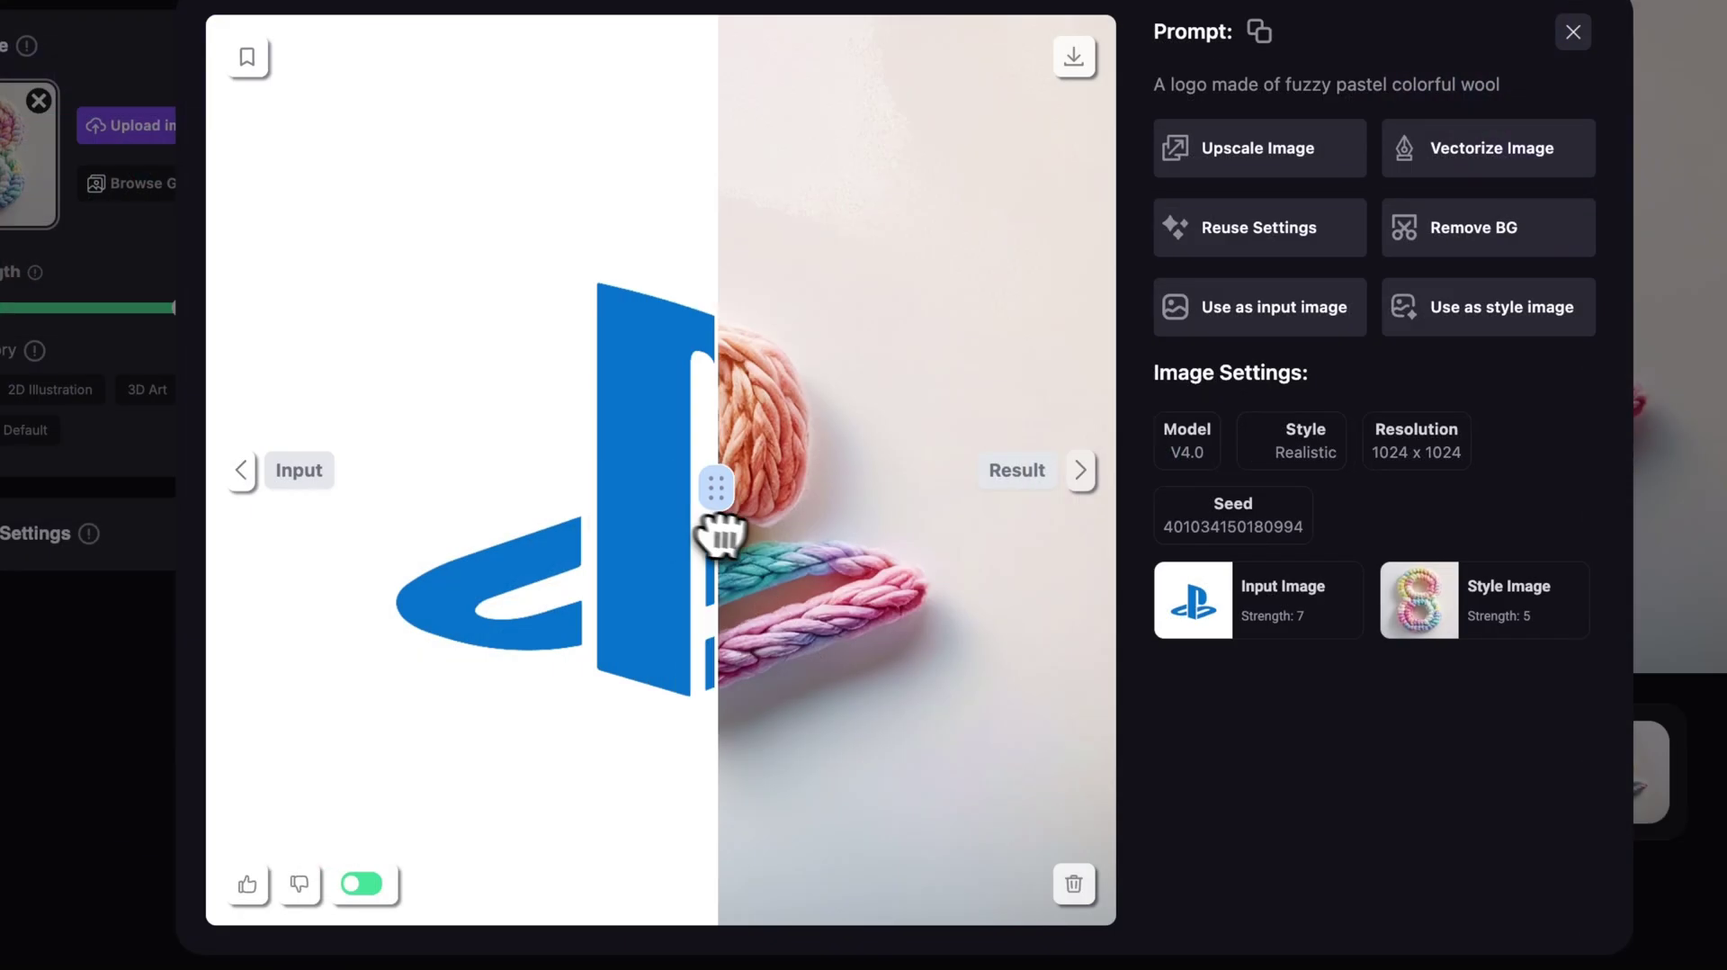
{"action": "left_click_drag", "start_coordinate": [719, 536], "coordinate": [332, 655]}
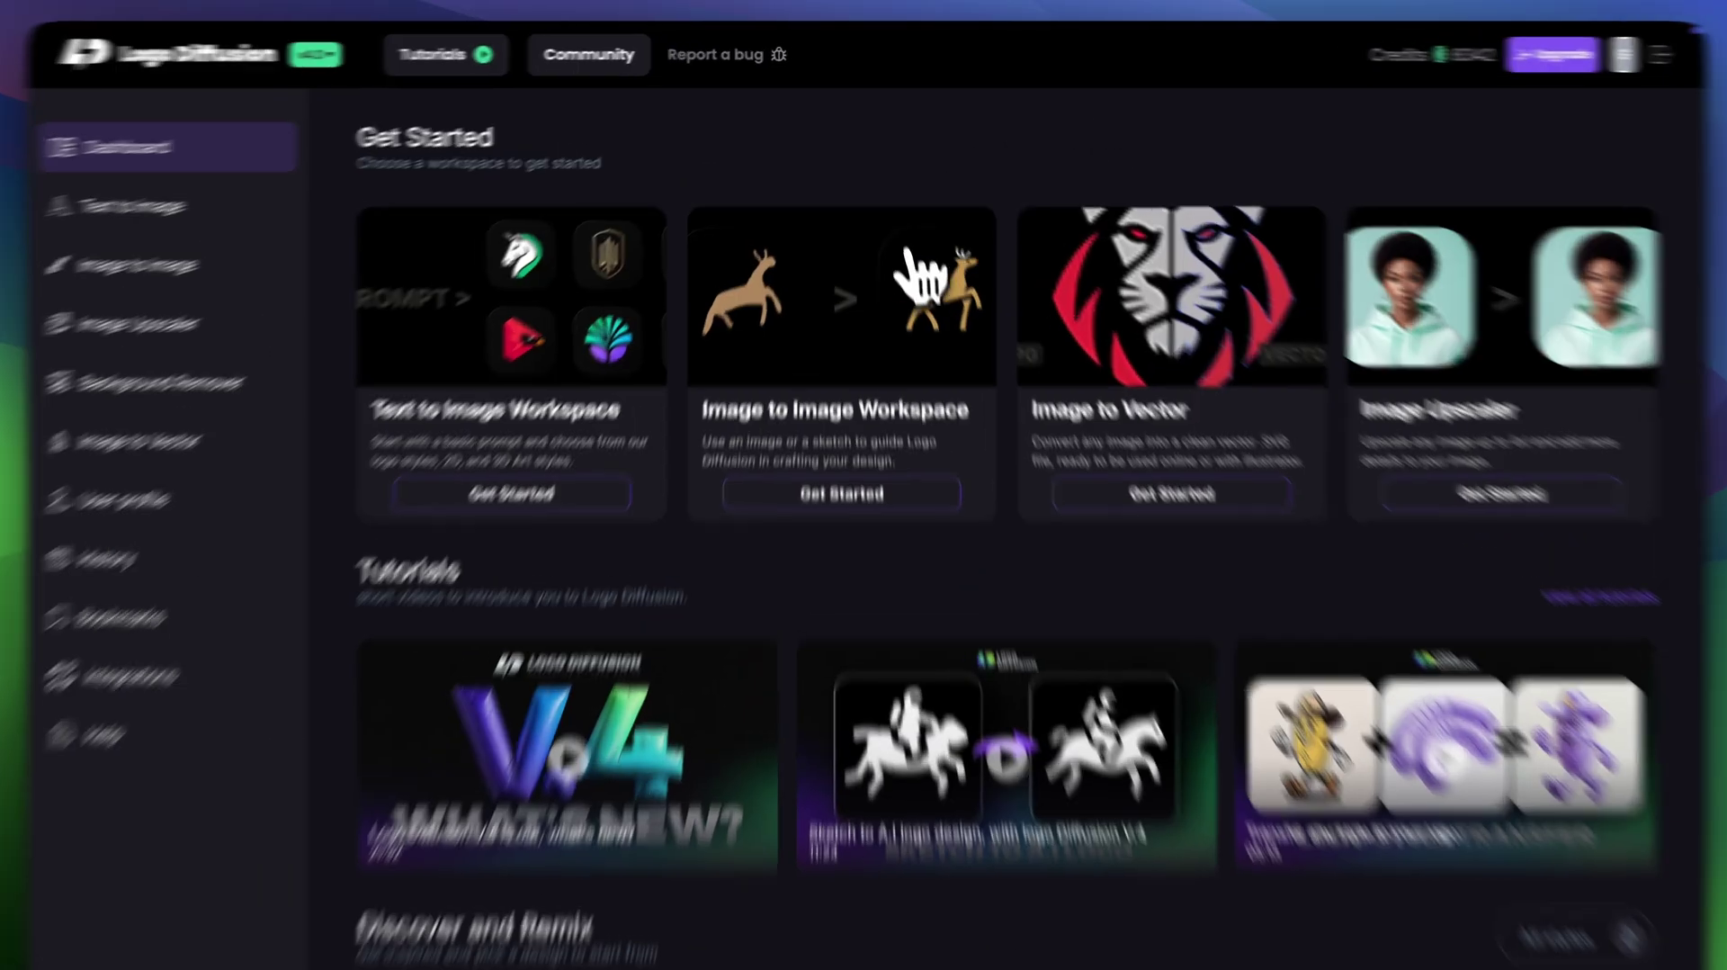
Step: Start a blank Image to Image sketch canvas and place X Logo.svg, resized and repositioned
{"action": "left_click", "coordinate": [925, 269]}
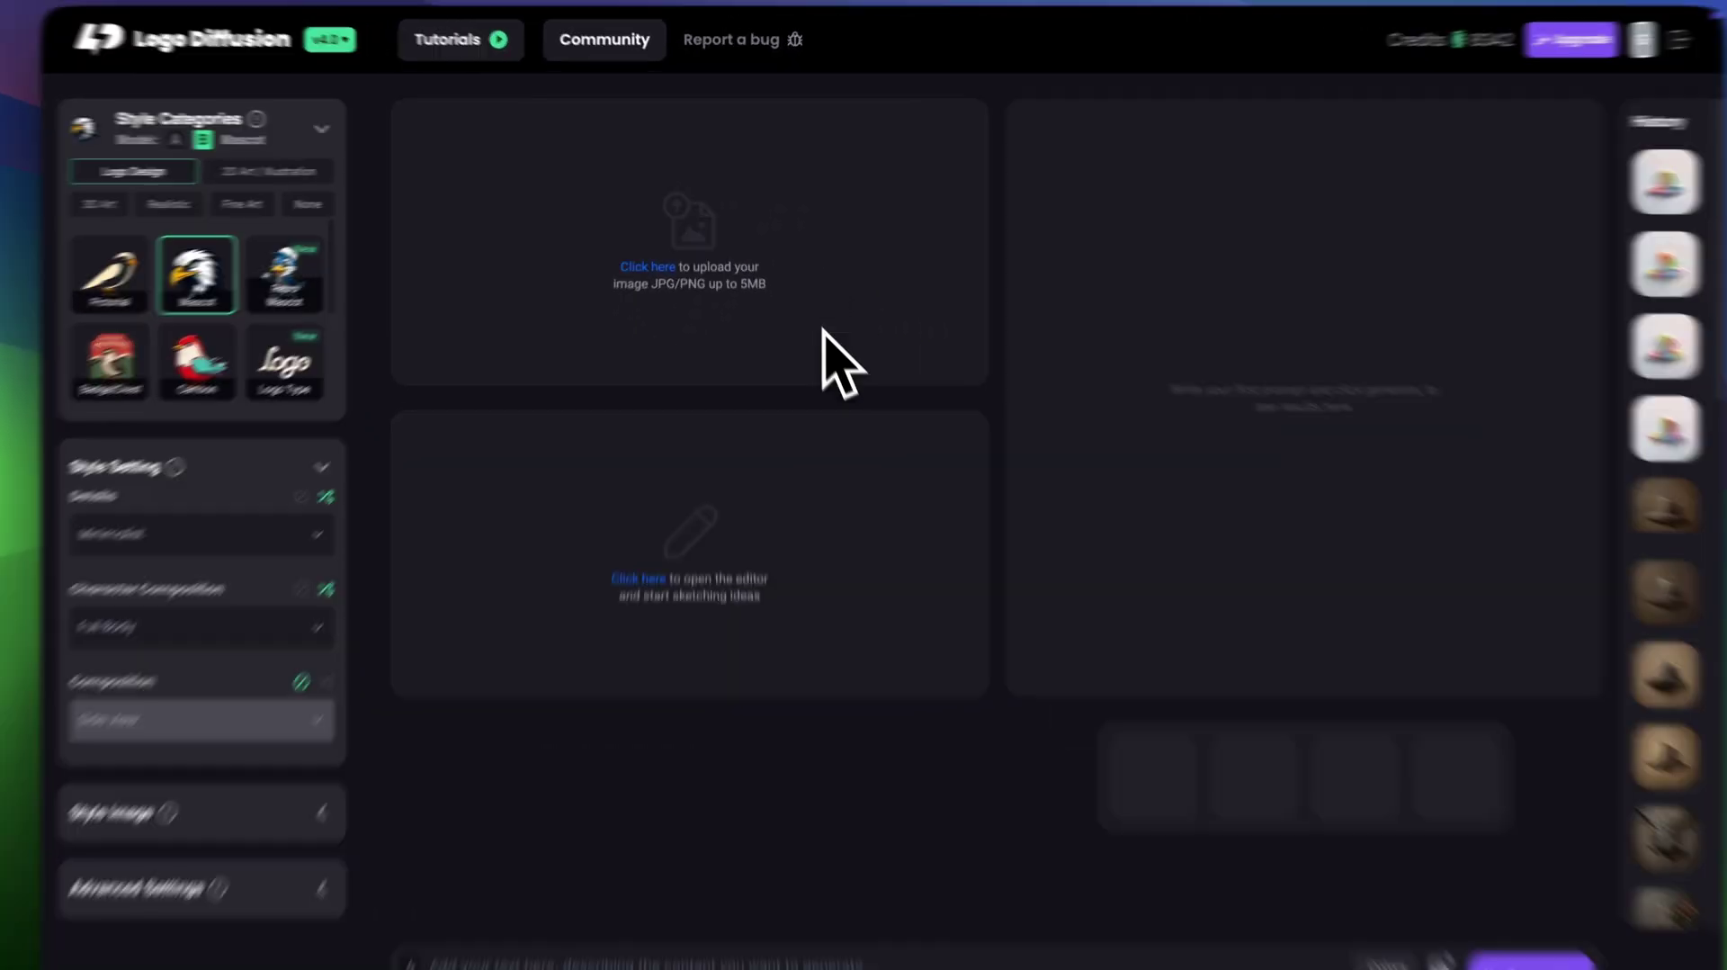
{"action": "left_click", "coordinate": [772, 459]}
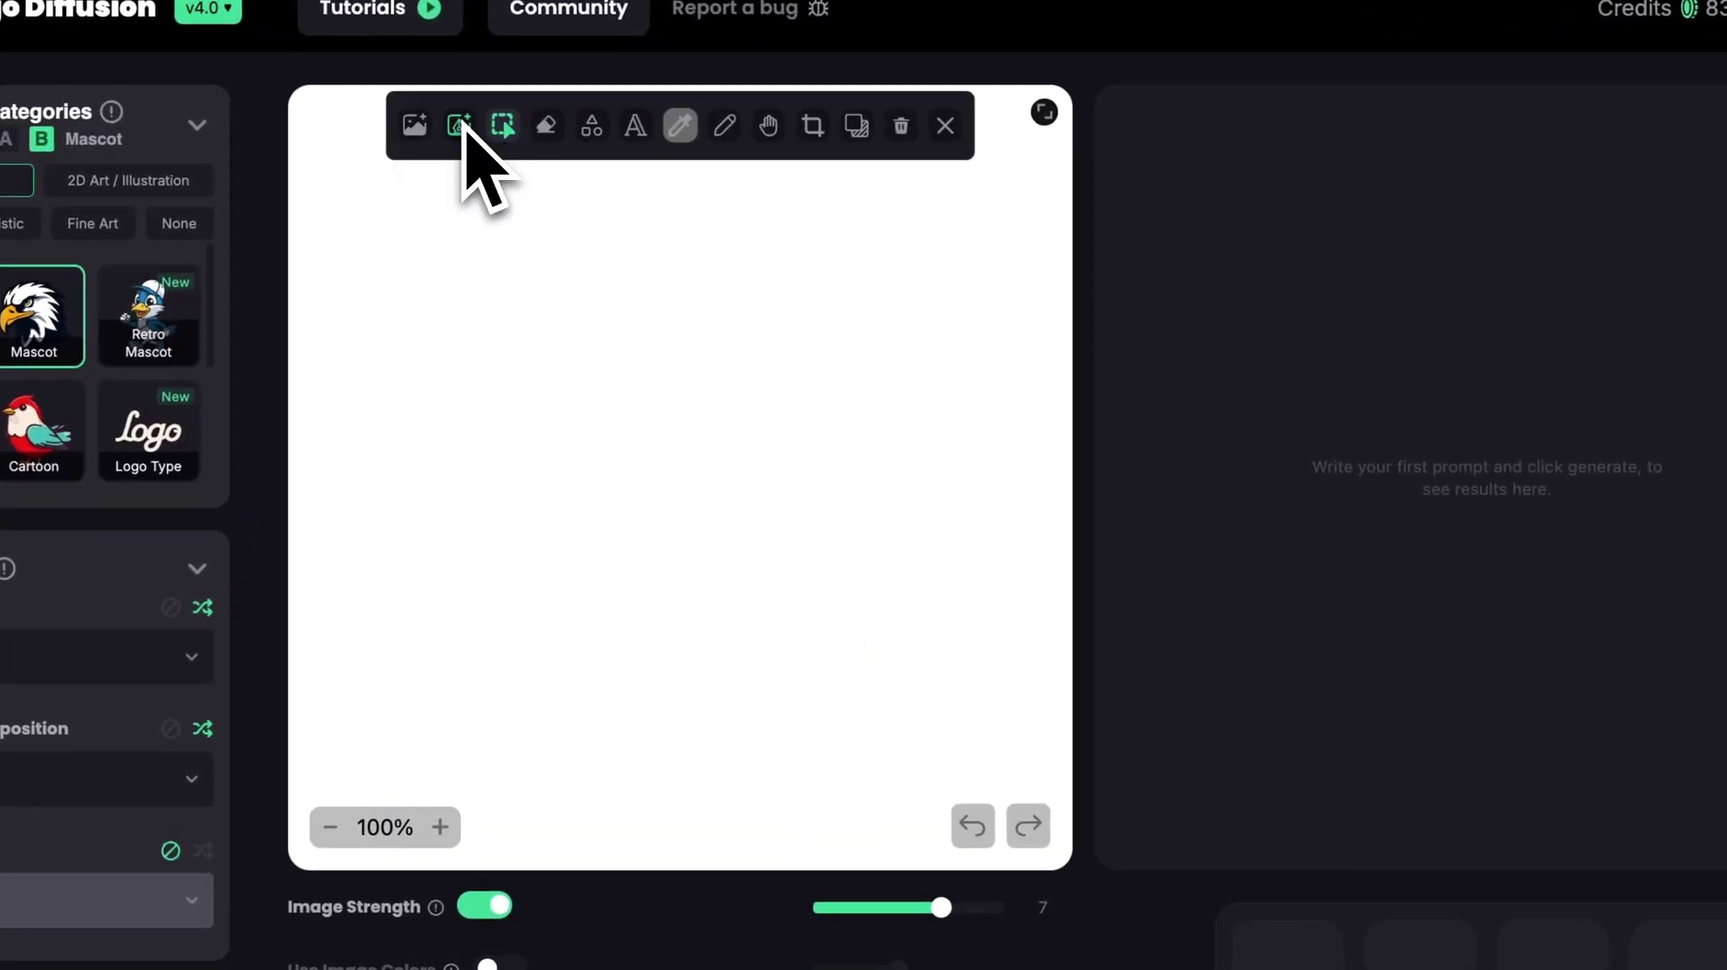
{"action": "left_click", "coordinate": [465, 117]}
{"action": "left_click", "coordinate": [949, 485]}
{"action": "left_click", "coordinate": [1318, 773]}
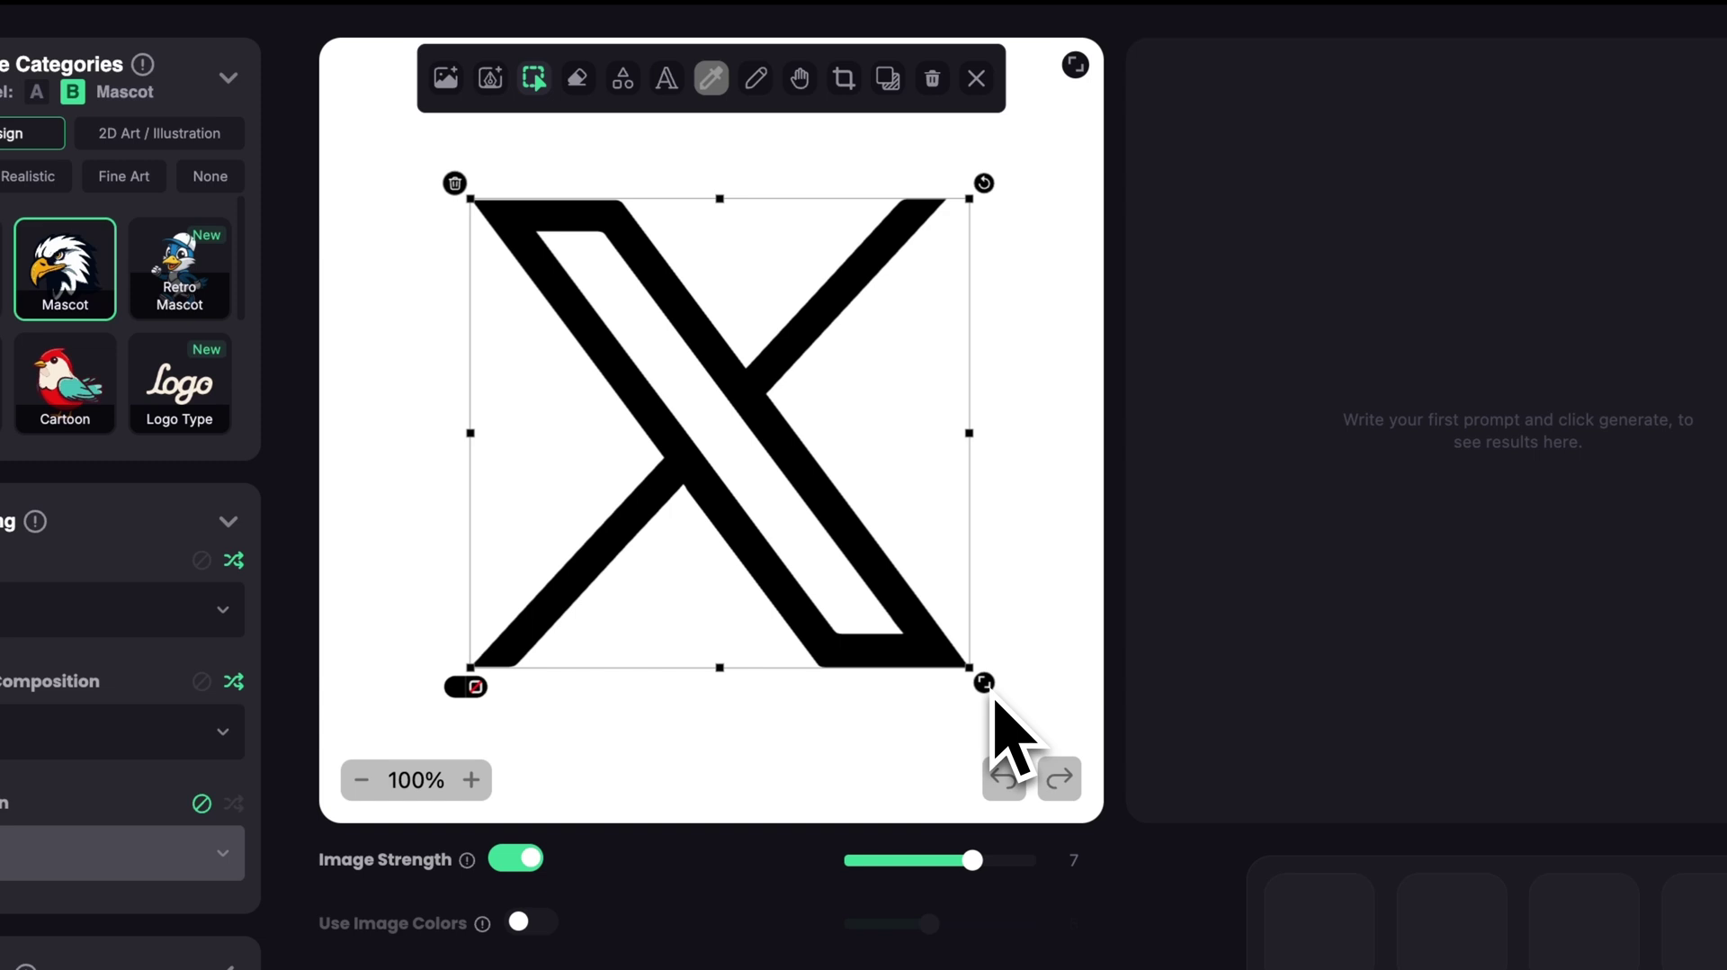
{"action": "left_click_drag", "start_coordinate": [1010, 704], "coordinate": [919, 630]}
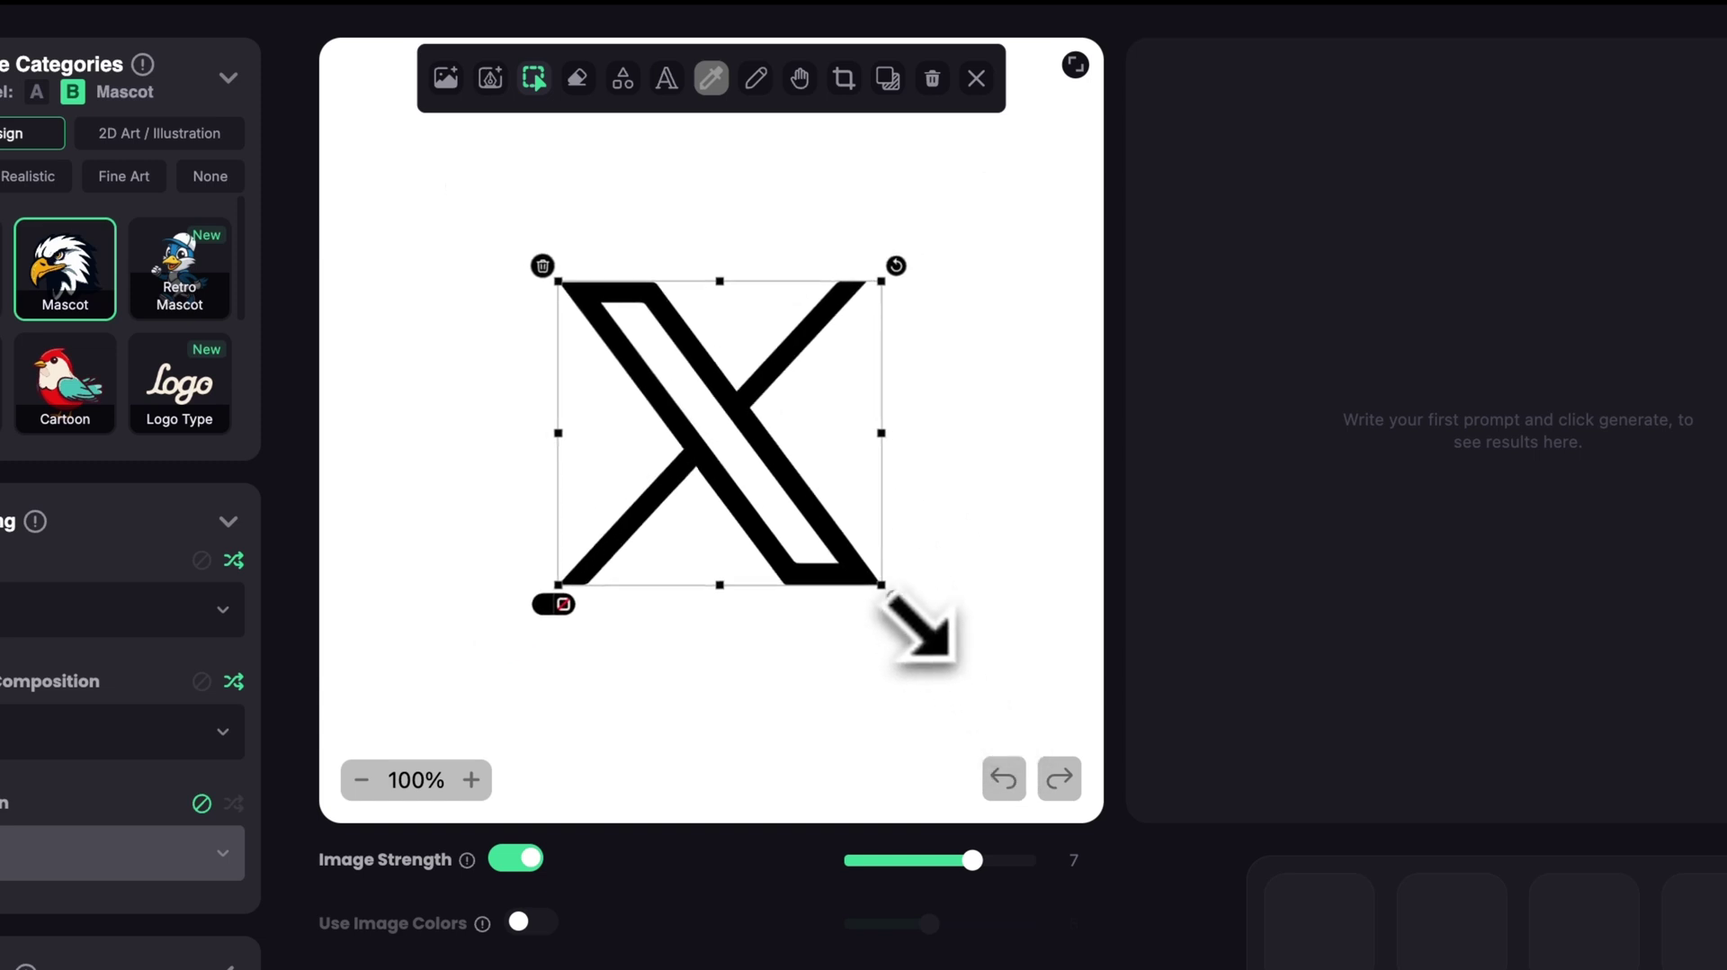
{"action": "left_click_drag", "start_coordinate": [798, 494], "coordinate": [756, 513]}
Step: Set the canvas background to dark grey #242424 and colour the X logo white
{"action": "left_click", "coordinate": [888, 78]}
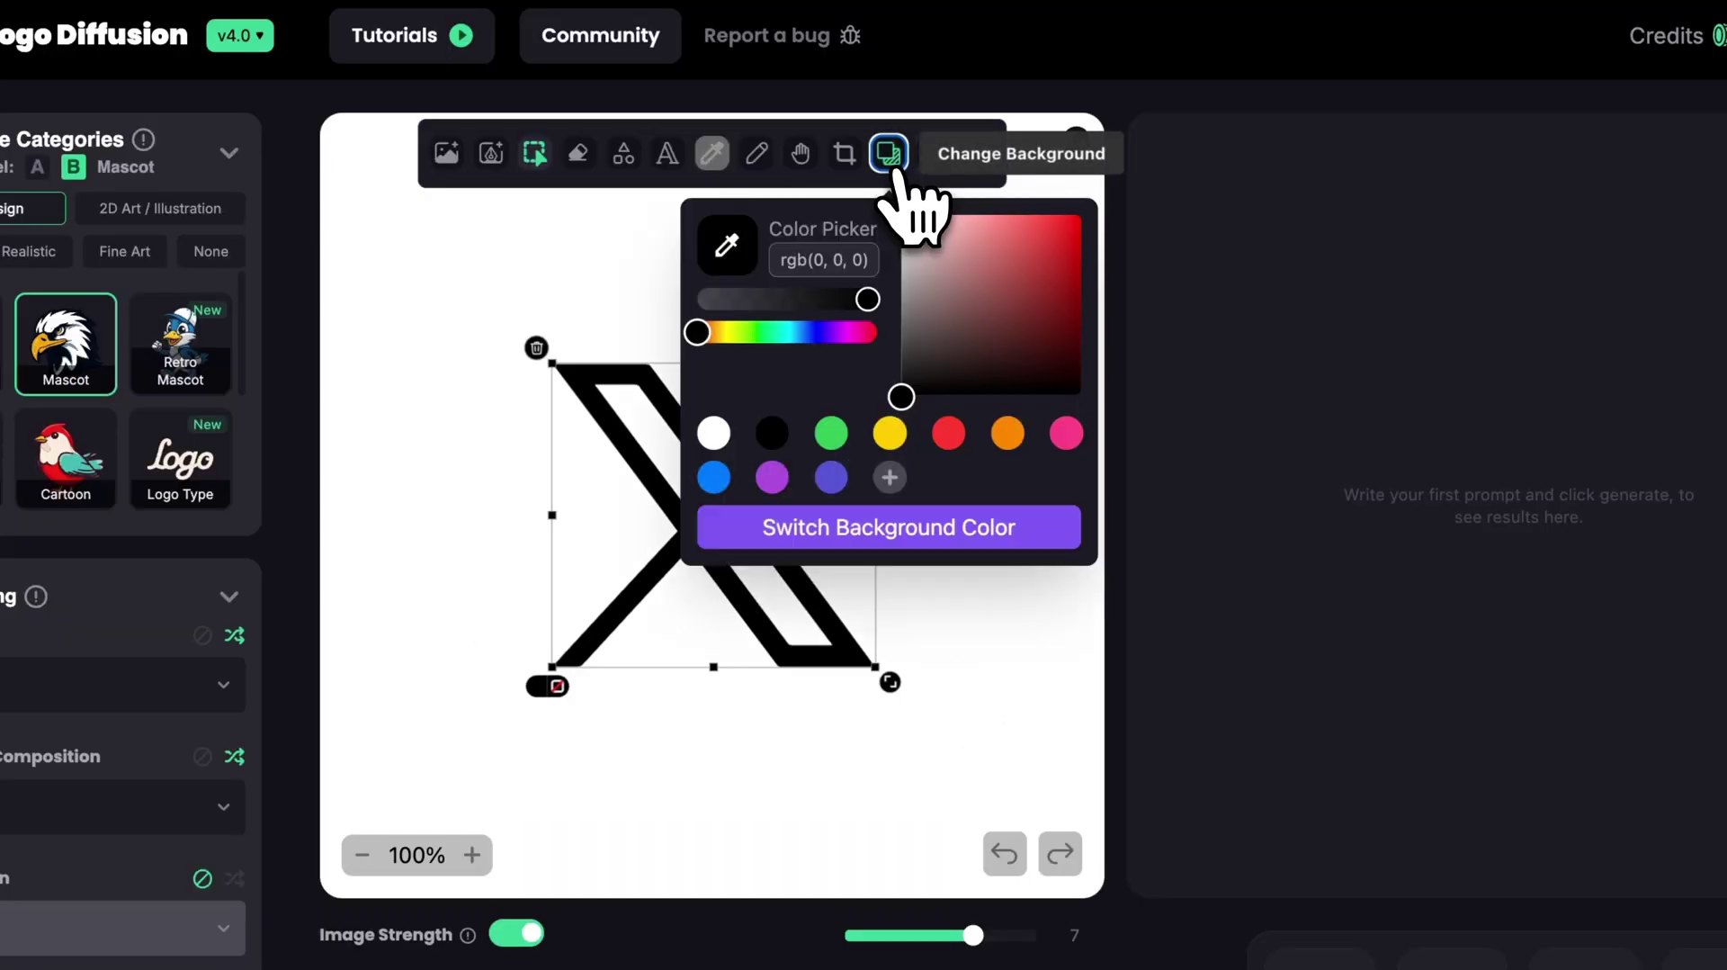
{"action": "left_click", "coordinate": [900, 304]}
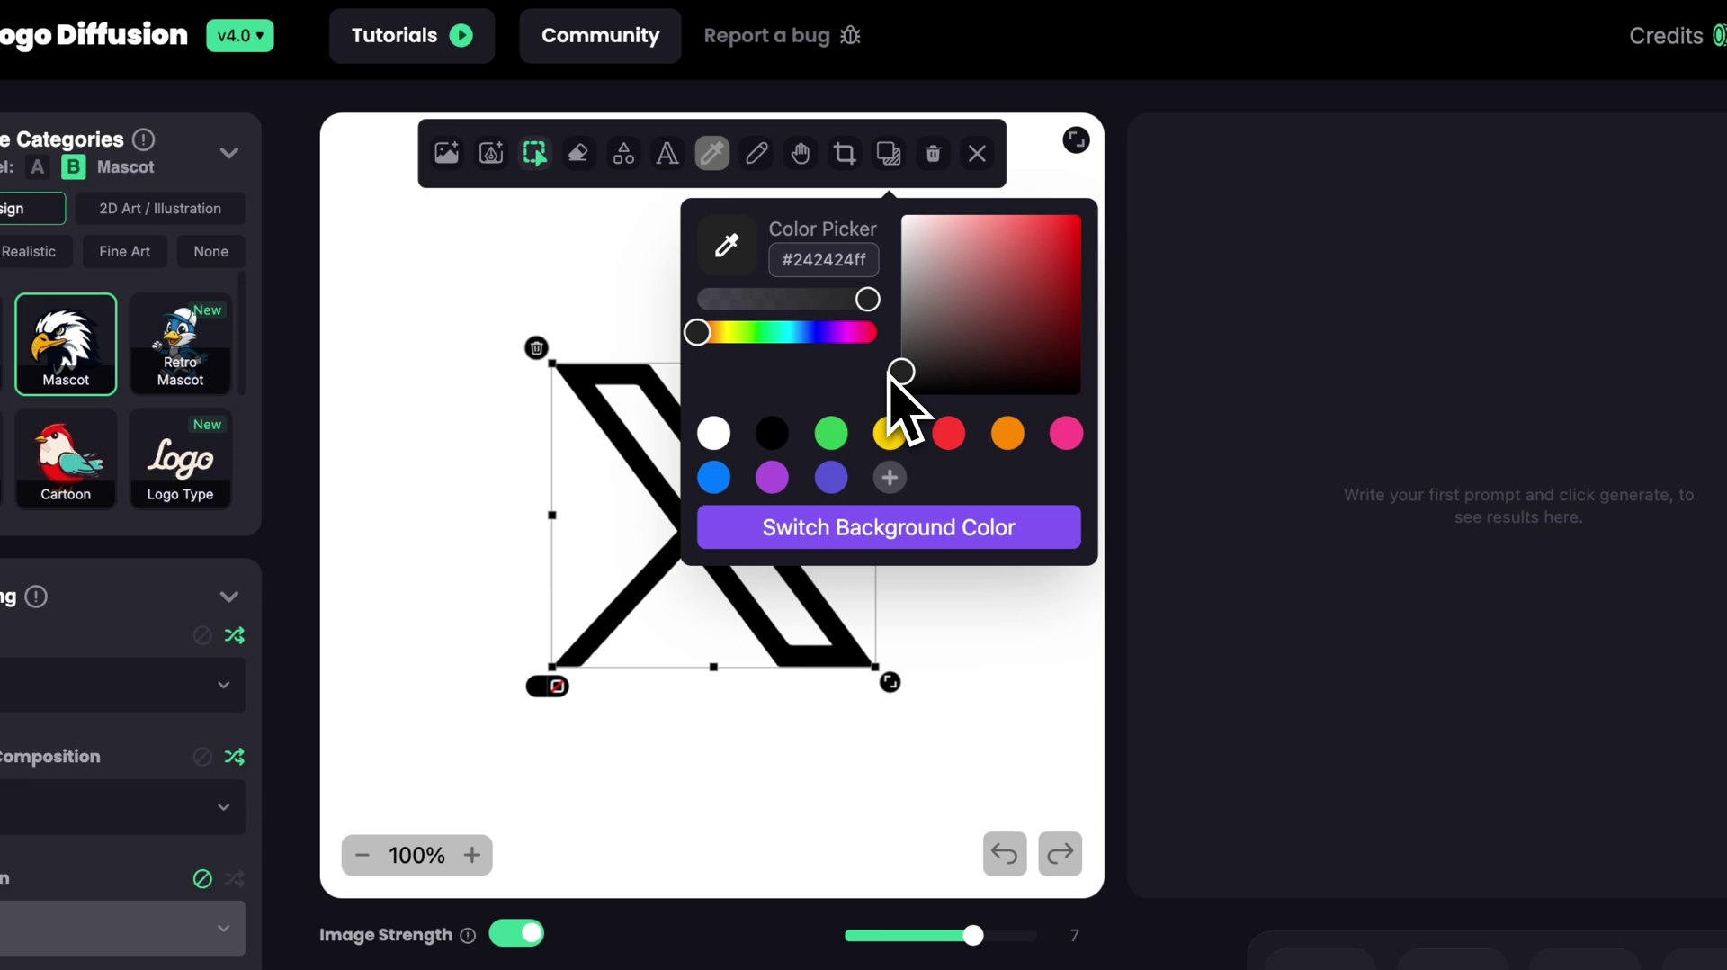
{"action": "left_click", "coordinate": [850, 531]}
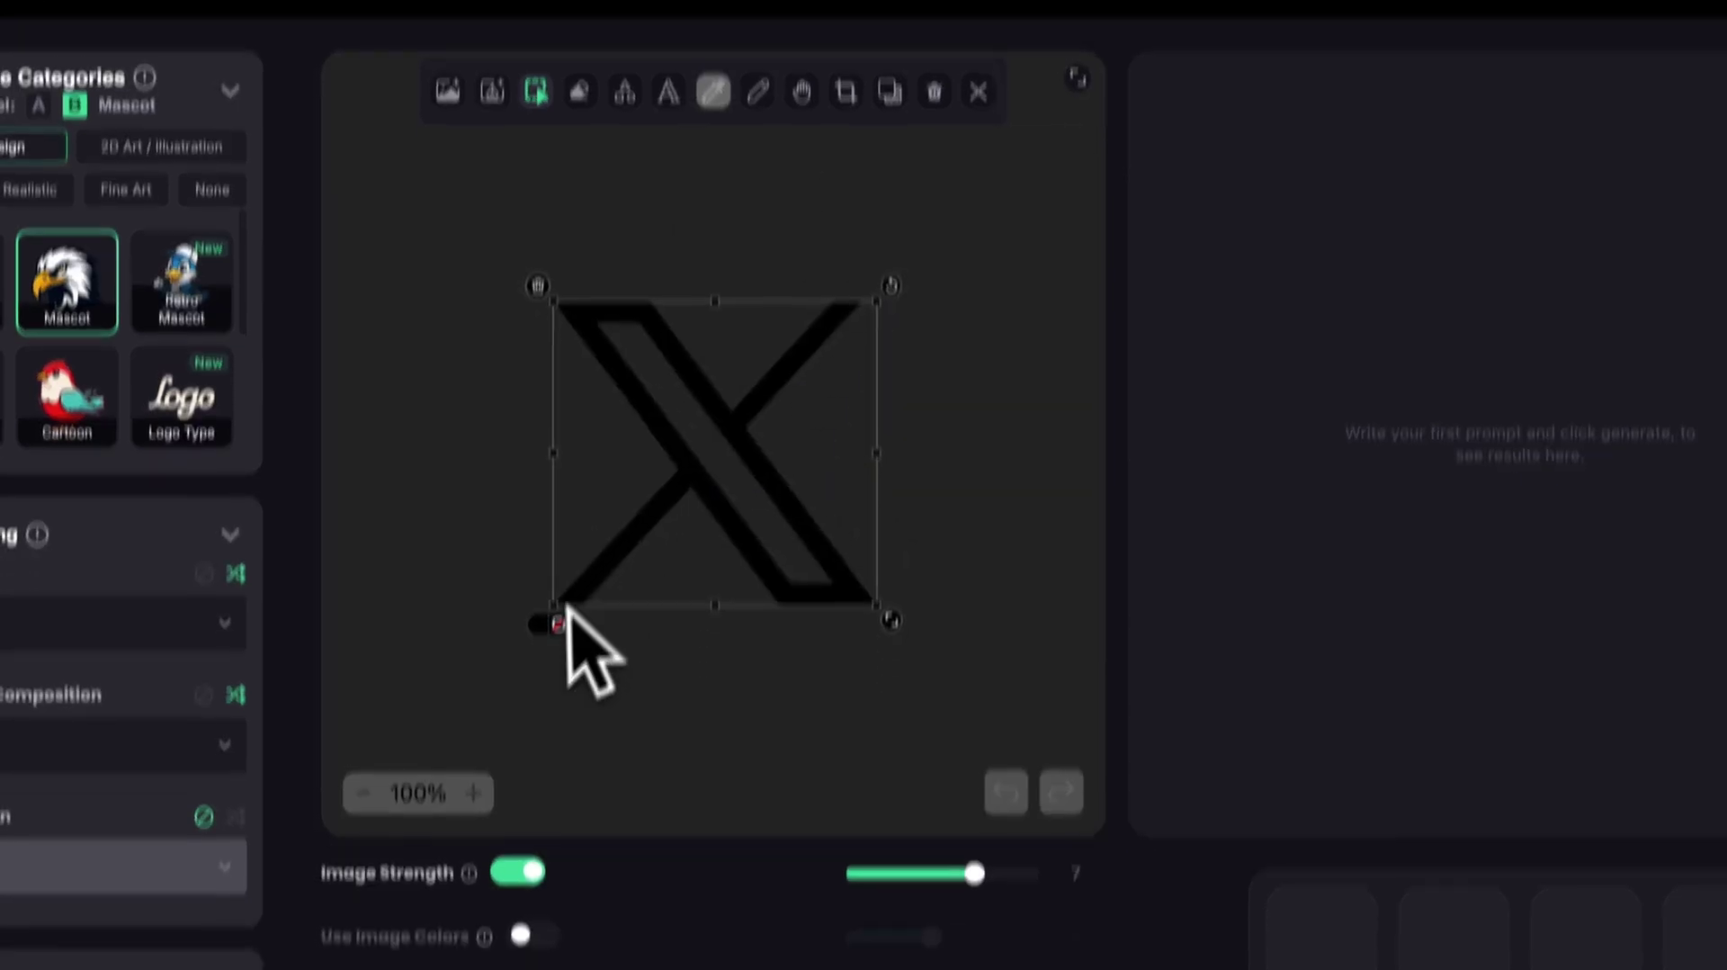
{"action": "left_click", "coordinate": [558, 685]}
{"action": "left_click", "coordinate": [578, 723]}
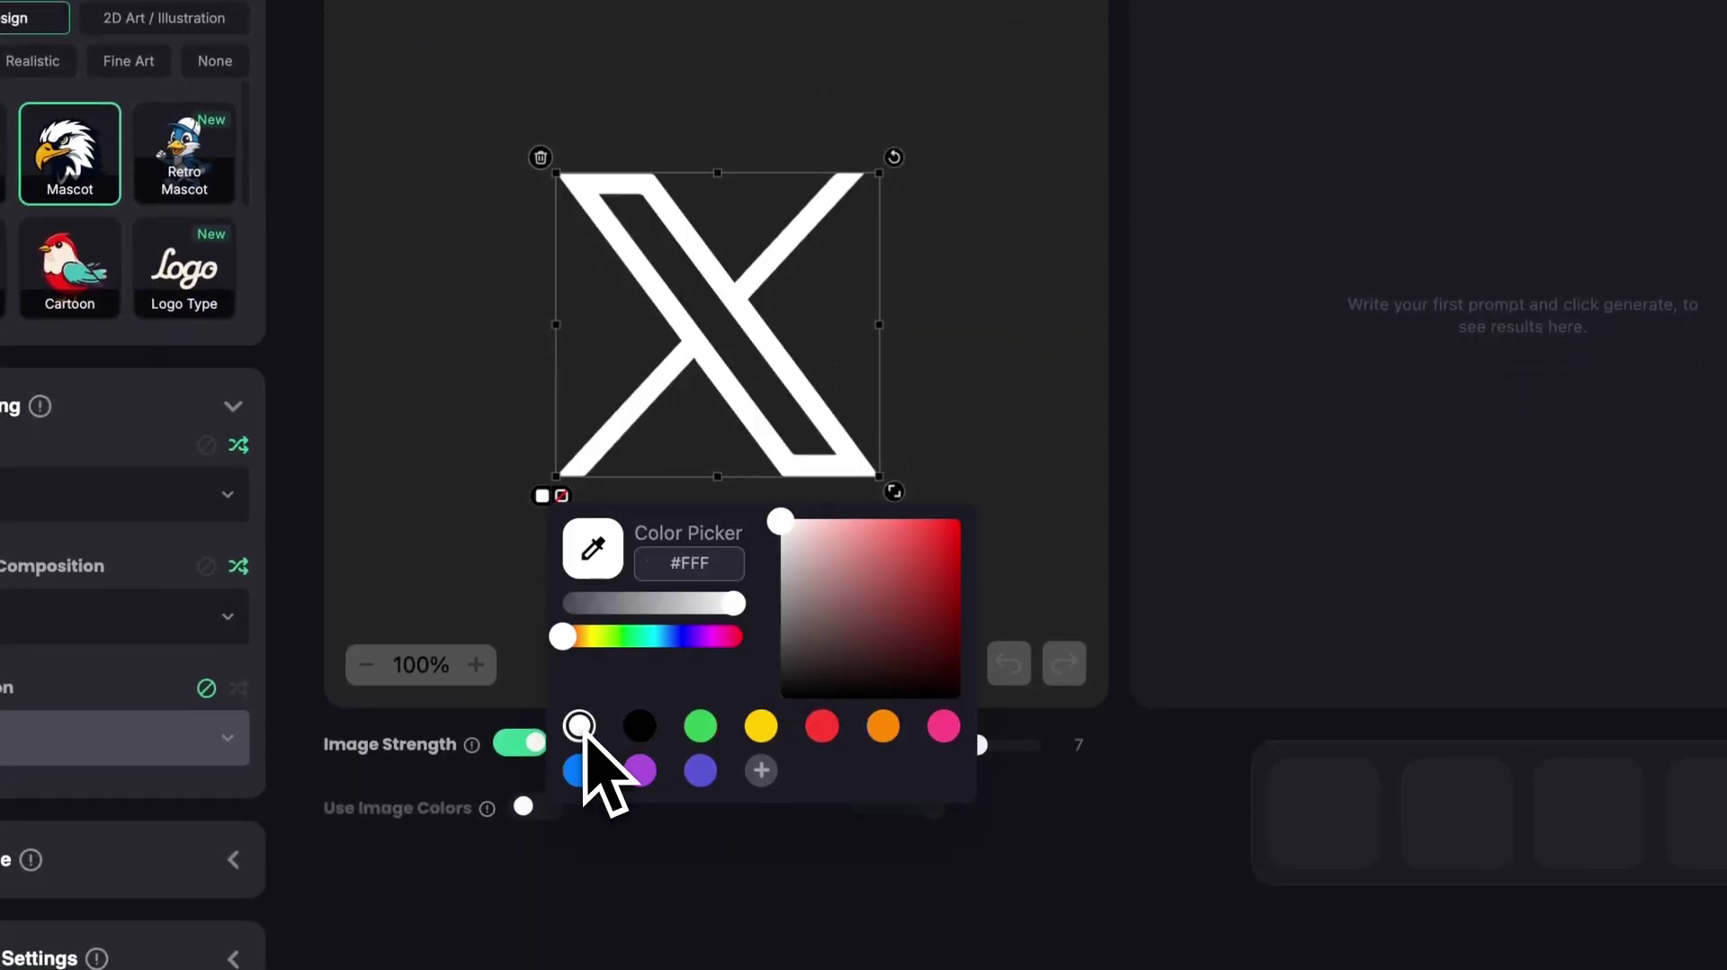
{"action": "left_click", "coordinate": [963, 455]}
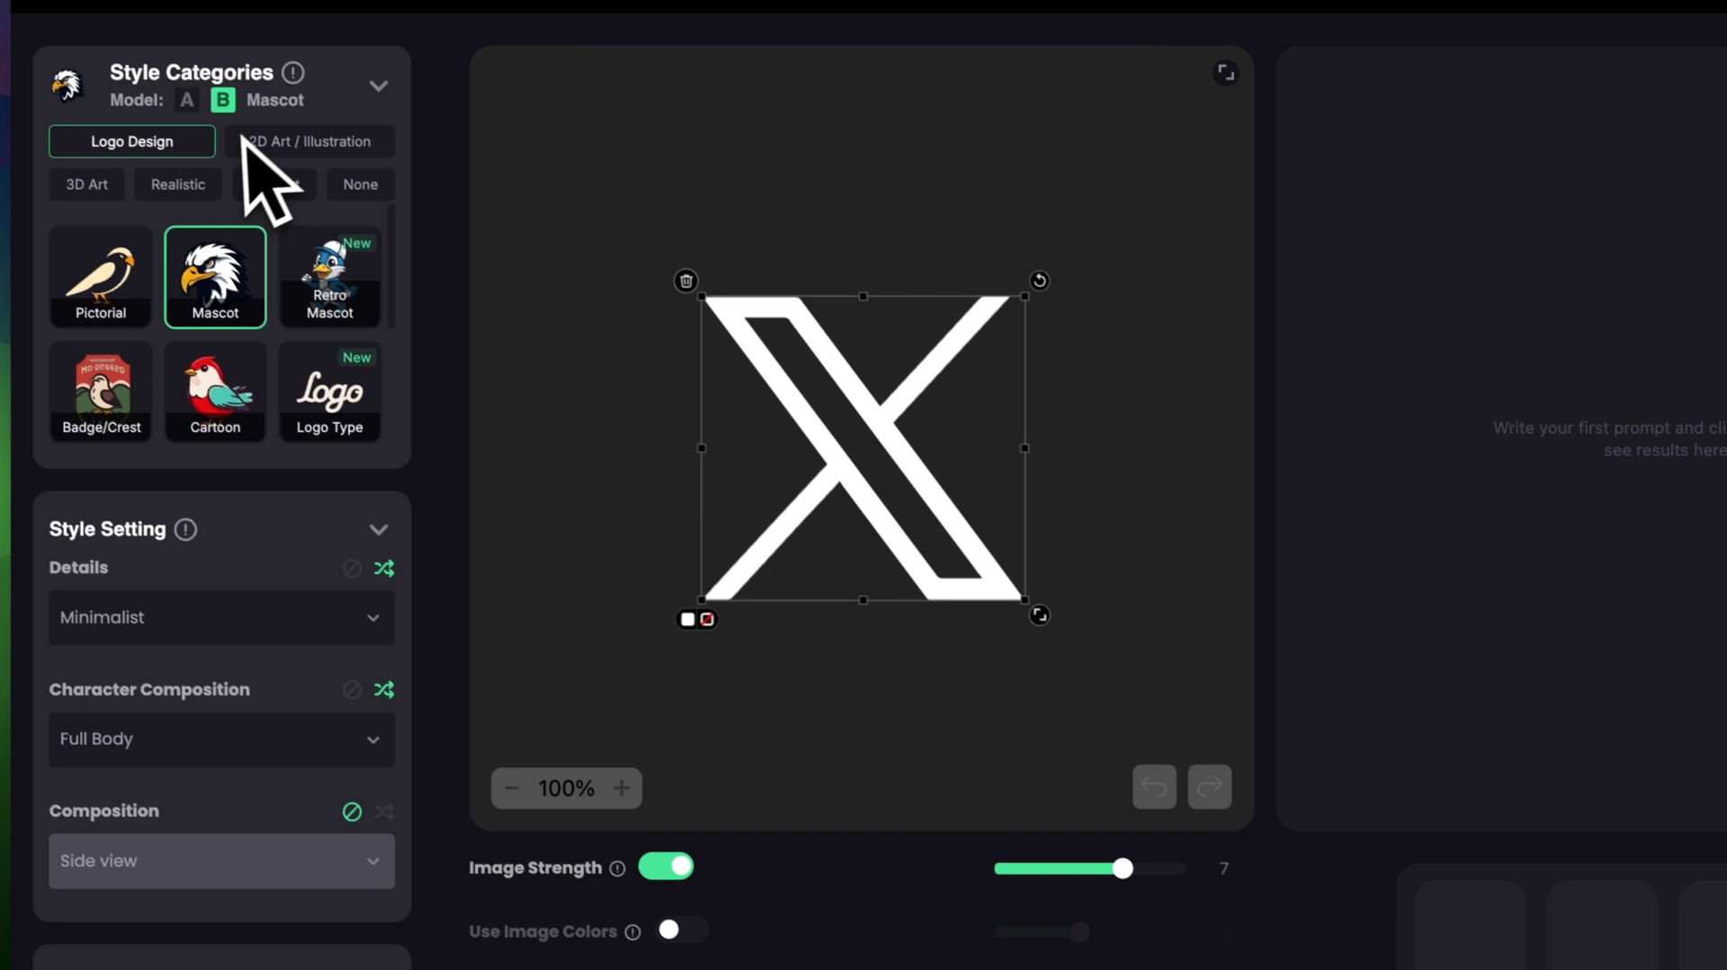
Step: Generate 3D Art Embroidered renders from 'Embroidered logo on a black fabric' with Use Image Colors on
{"action": "left_click", "coordinate": [101, 198]}
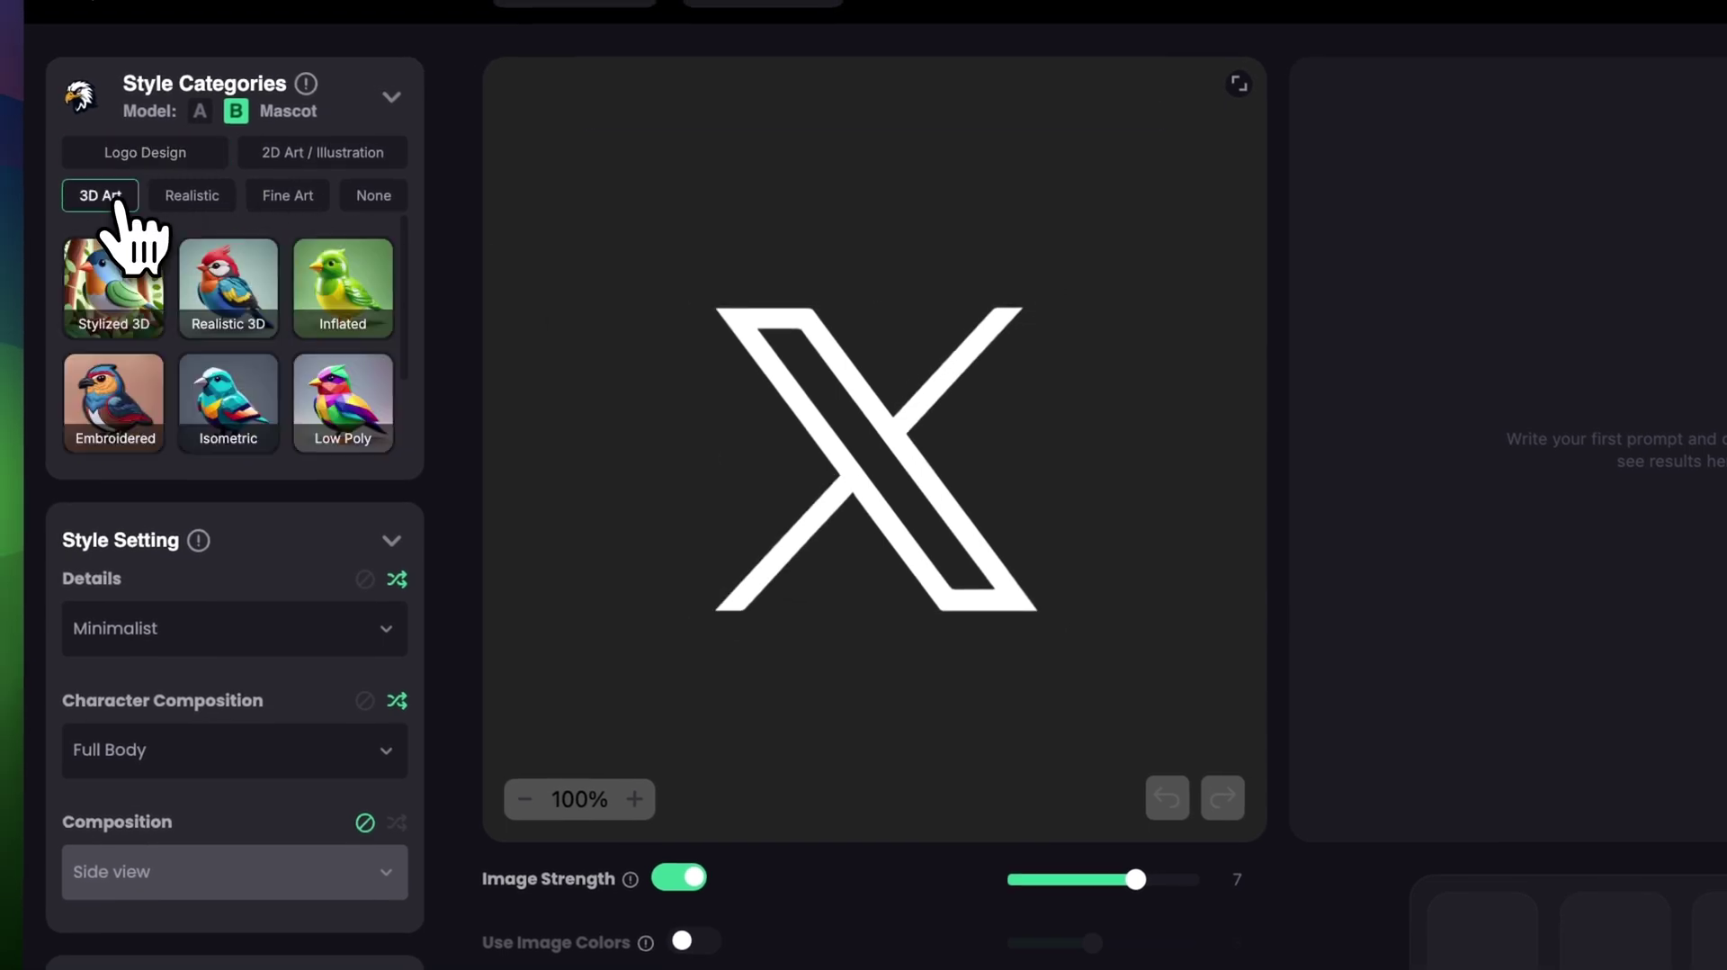
{"action": "left_click", "coordinate": [106, 432]}
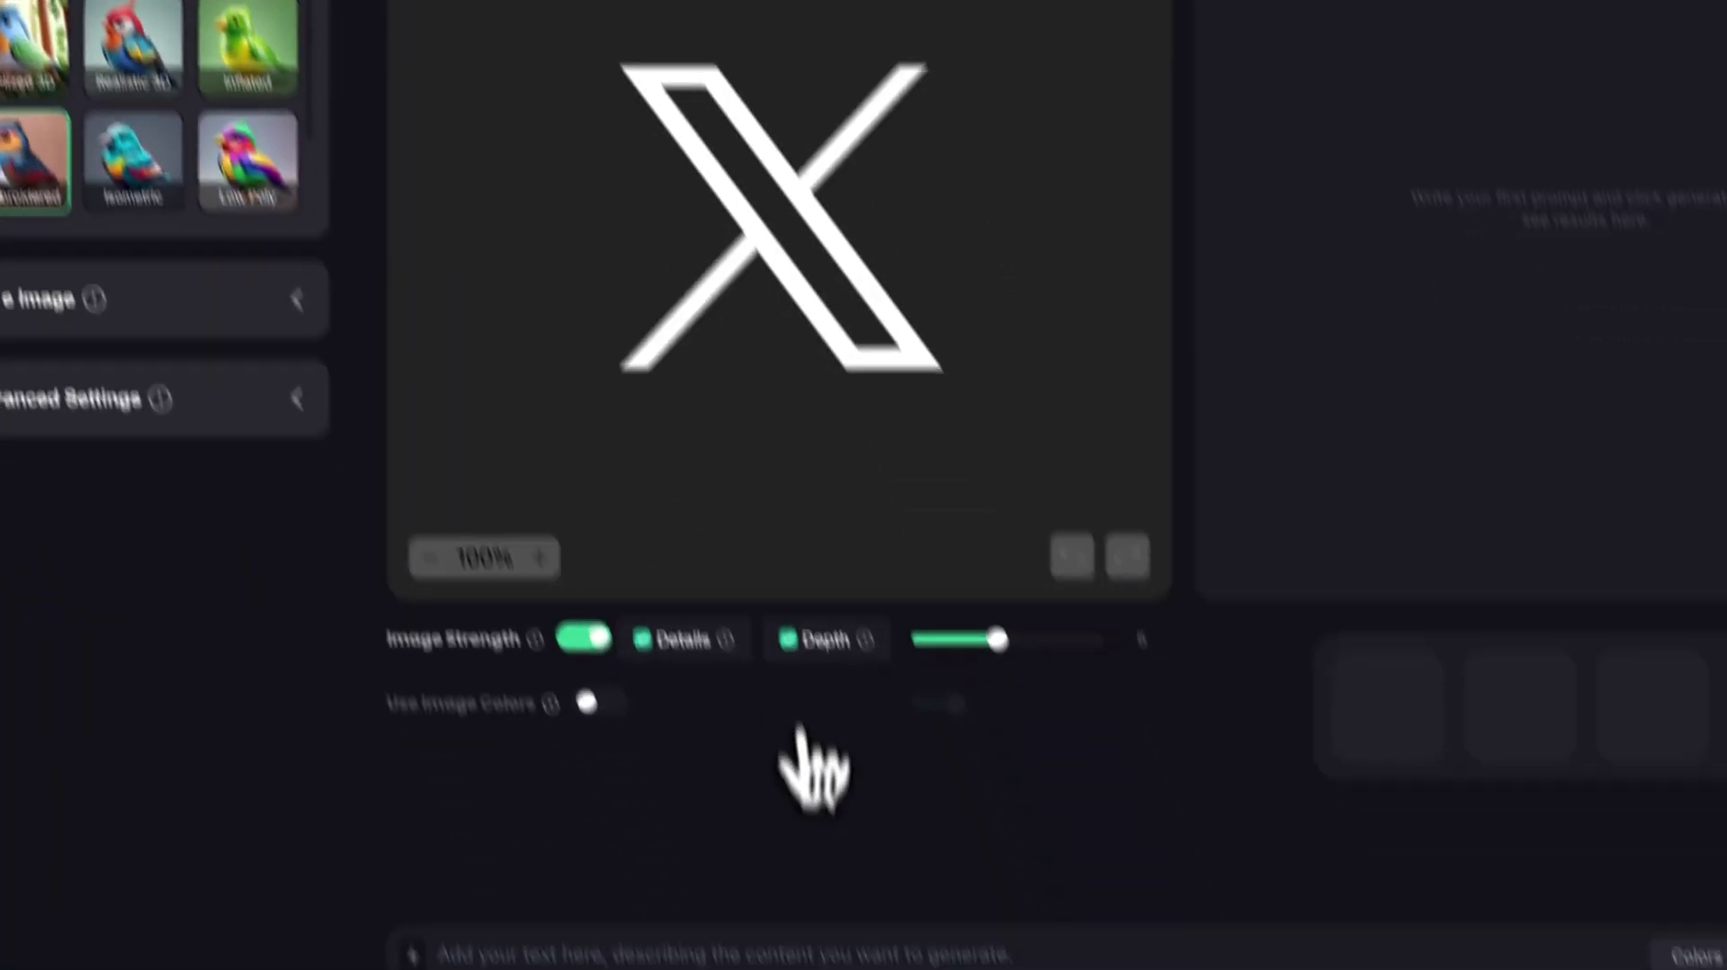
{"action": "left_click", "coordinate": [803, 959]}
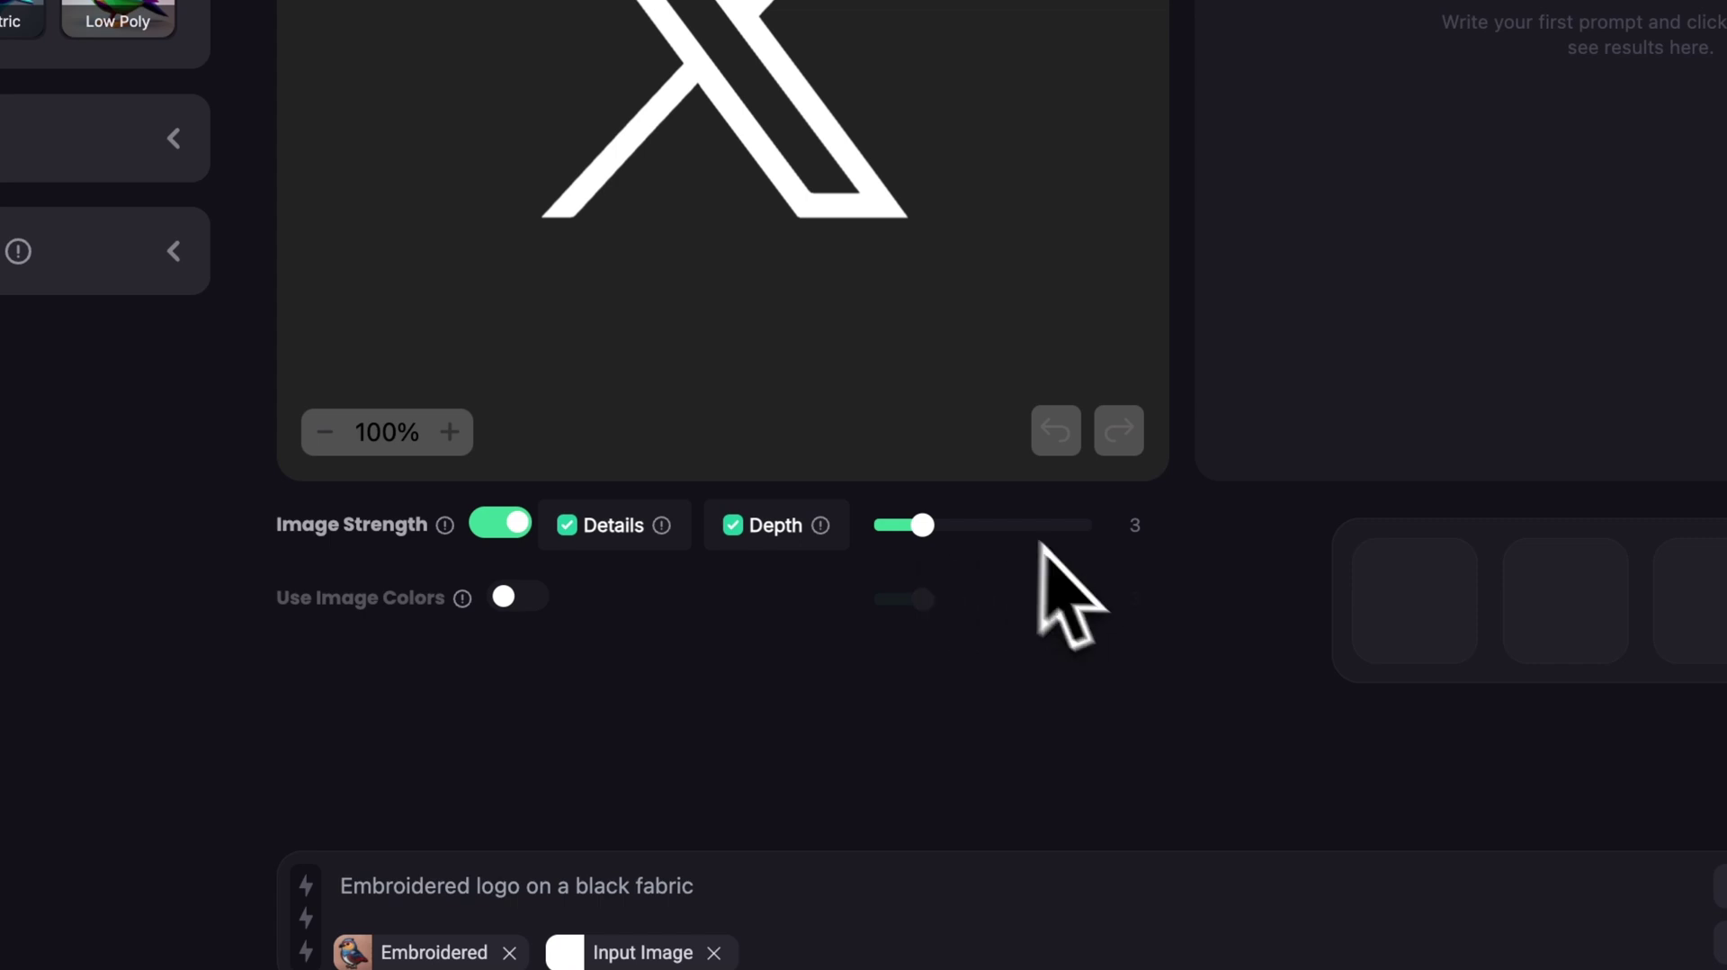
{"action": "left_click", "coordinate": [531, 601]}
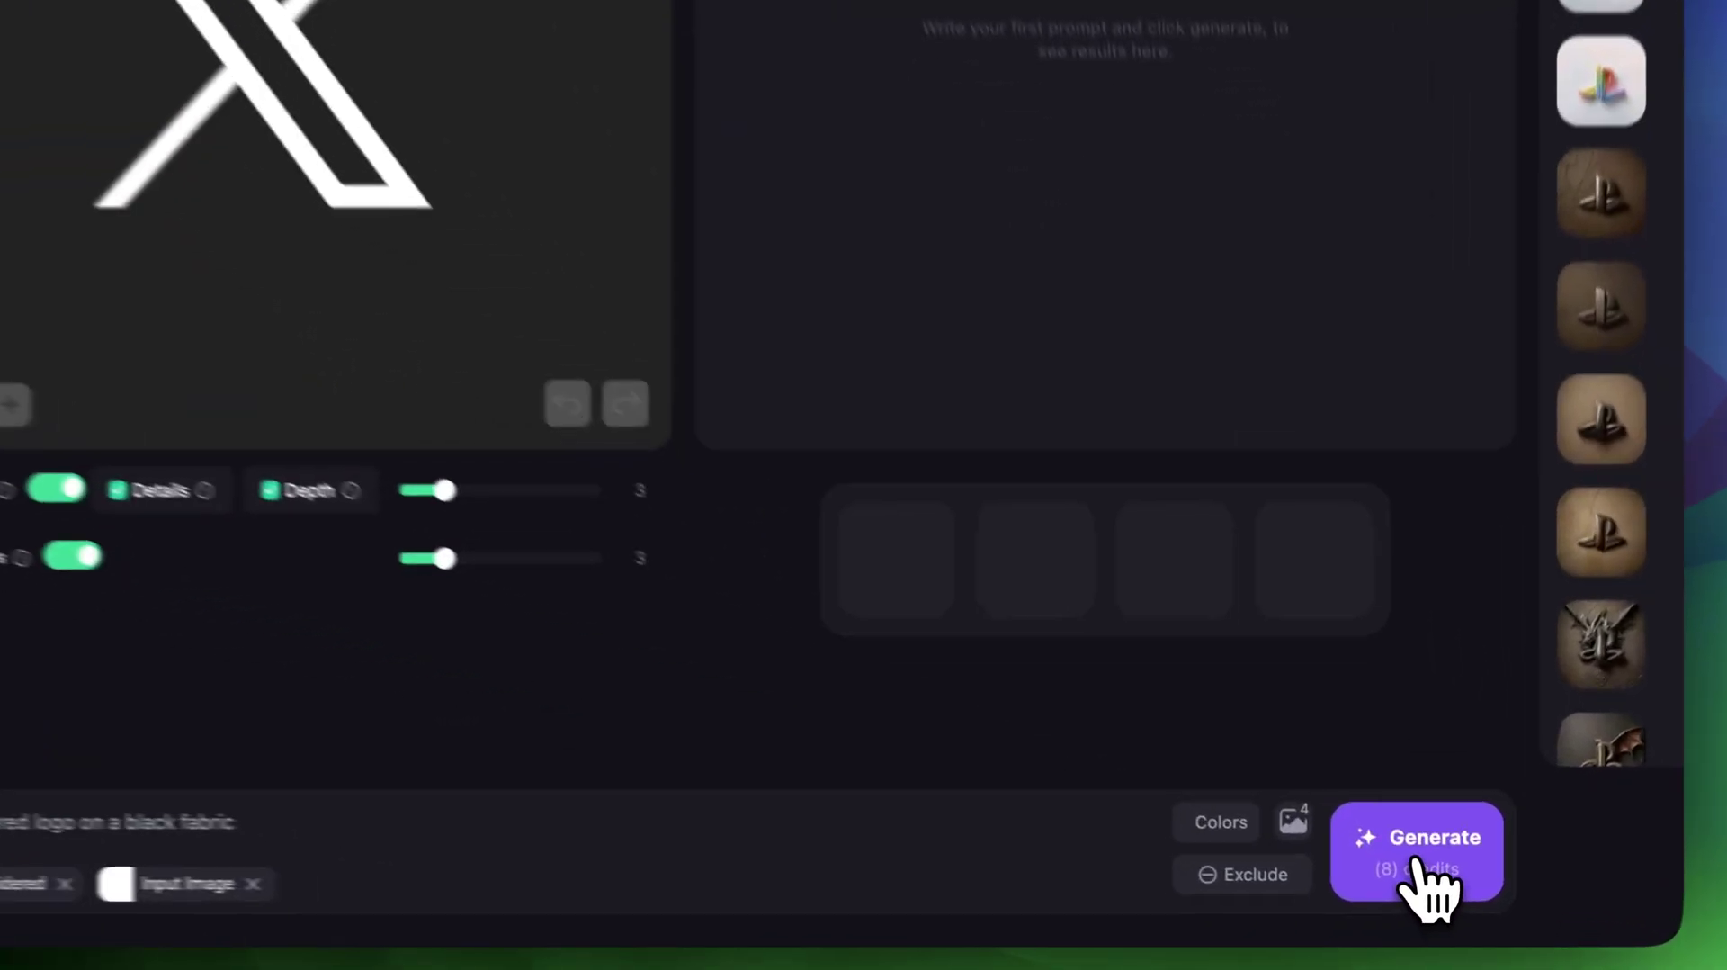
{"action": "left_click", "coordinate": [1432, 882]}
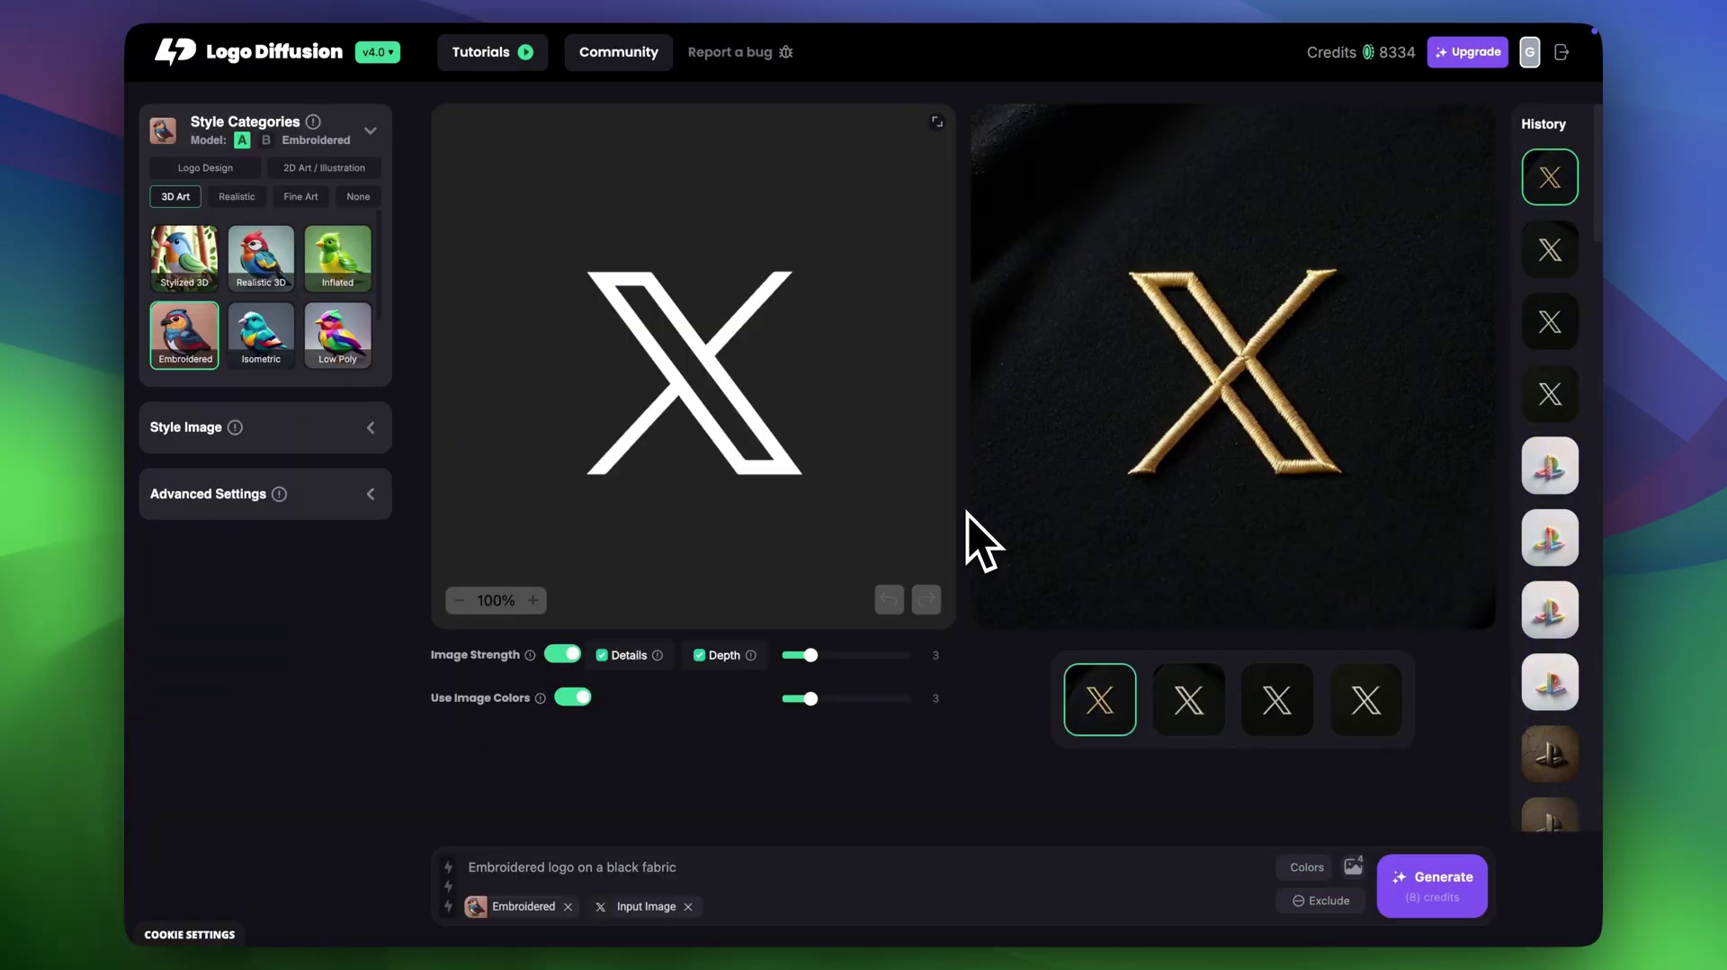
Step: Compare the gold, silver and white embroidered X variations, finishing on the fourth, white-stitched X
{"action": "left_click", "coordinate": [1188, 699]}
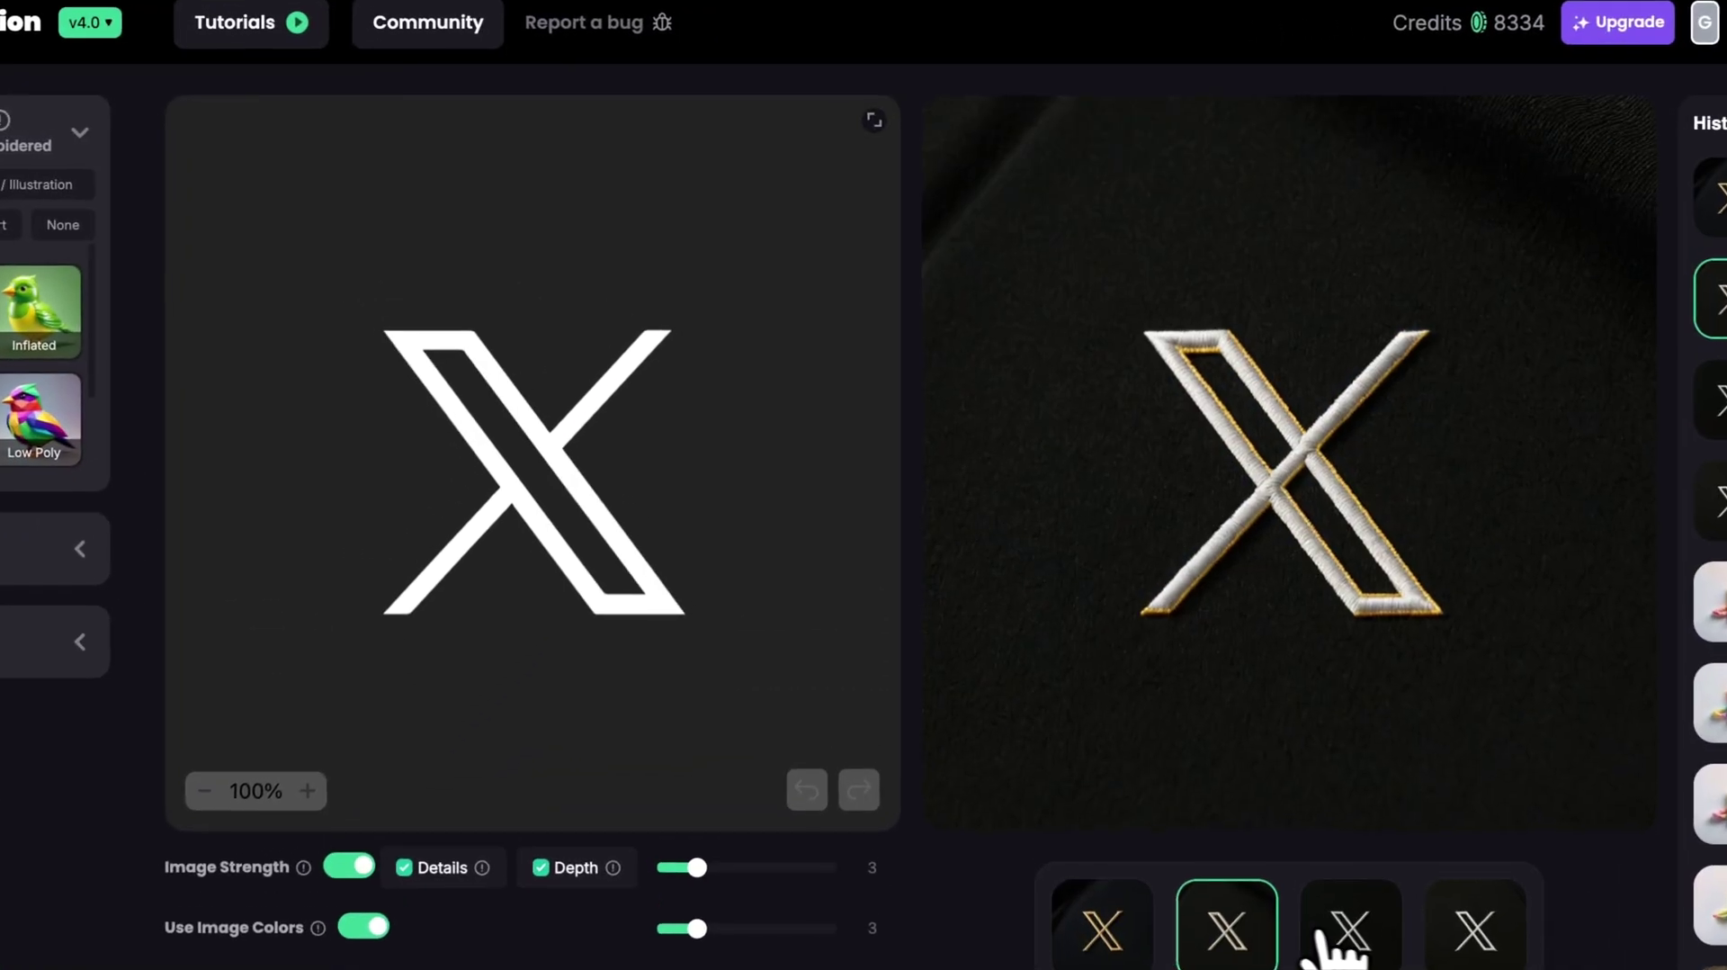
{"action": "left_click", "coordinate": [1353, 935]}
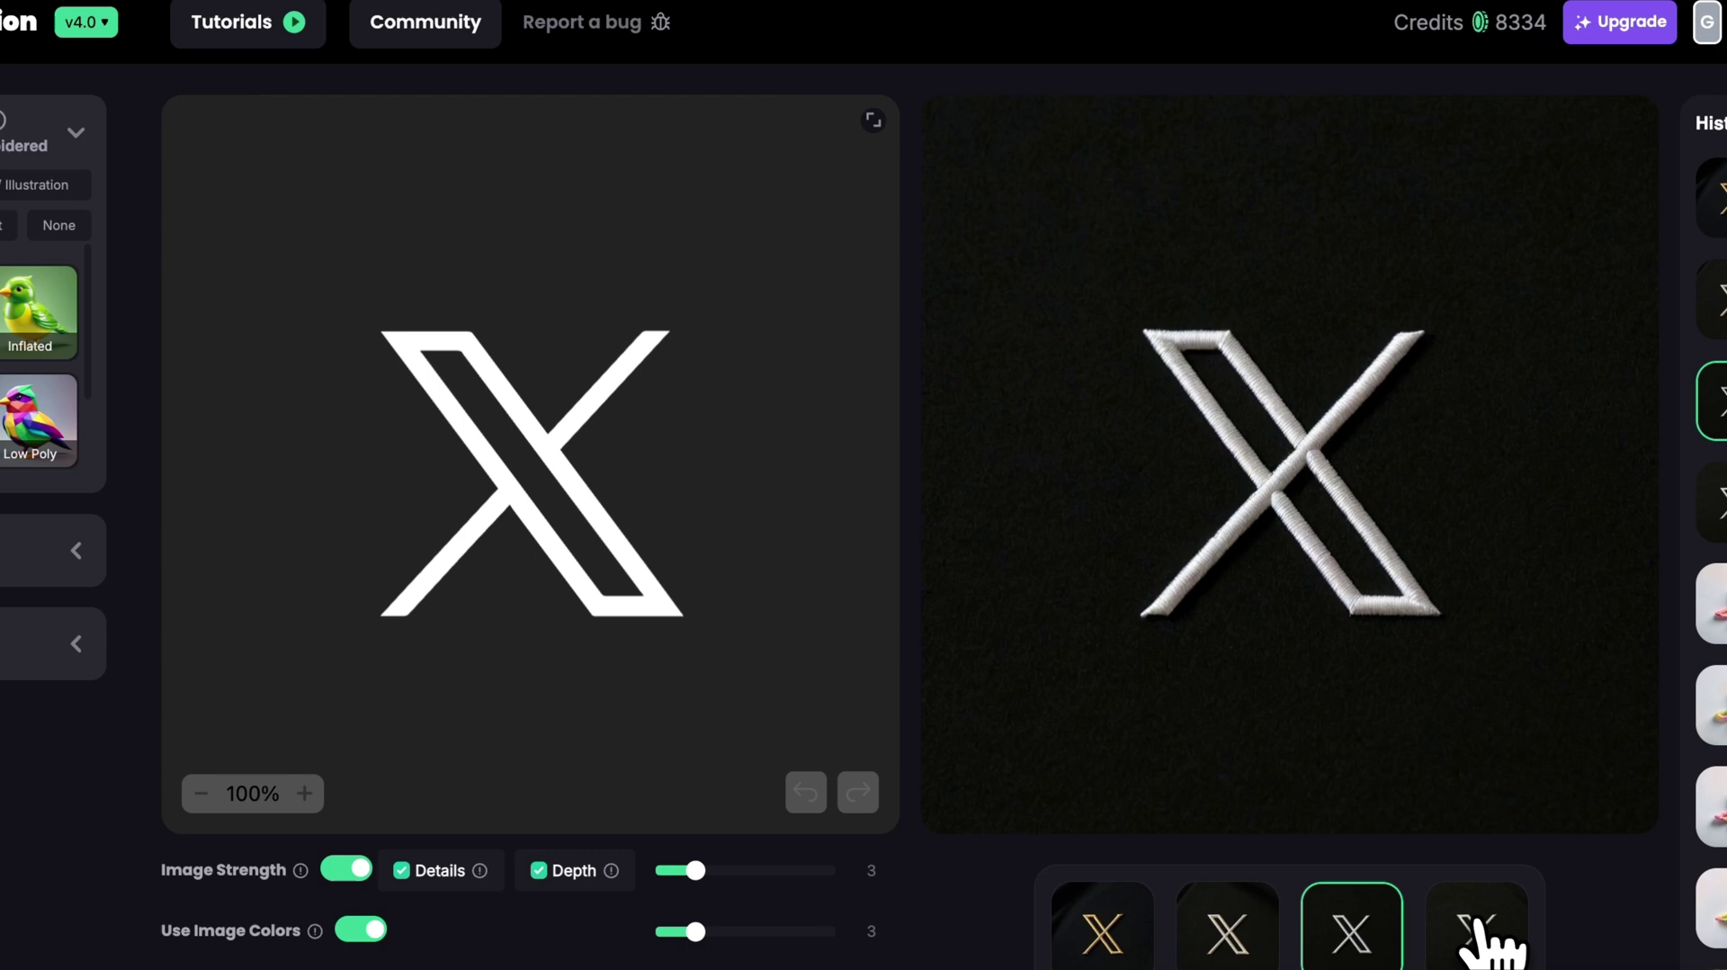
{"action": "left_click", "coordinate": [1494, 946]}
{"action": "left_click", "coordinate": [1386, 944]}
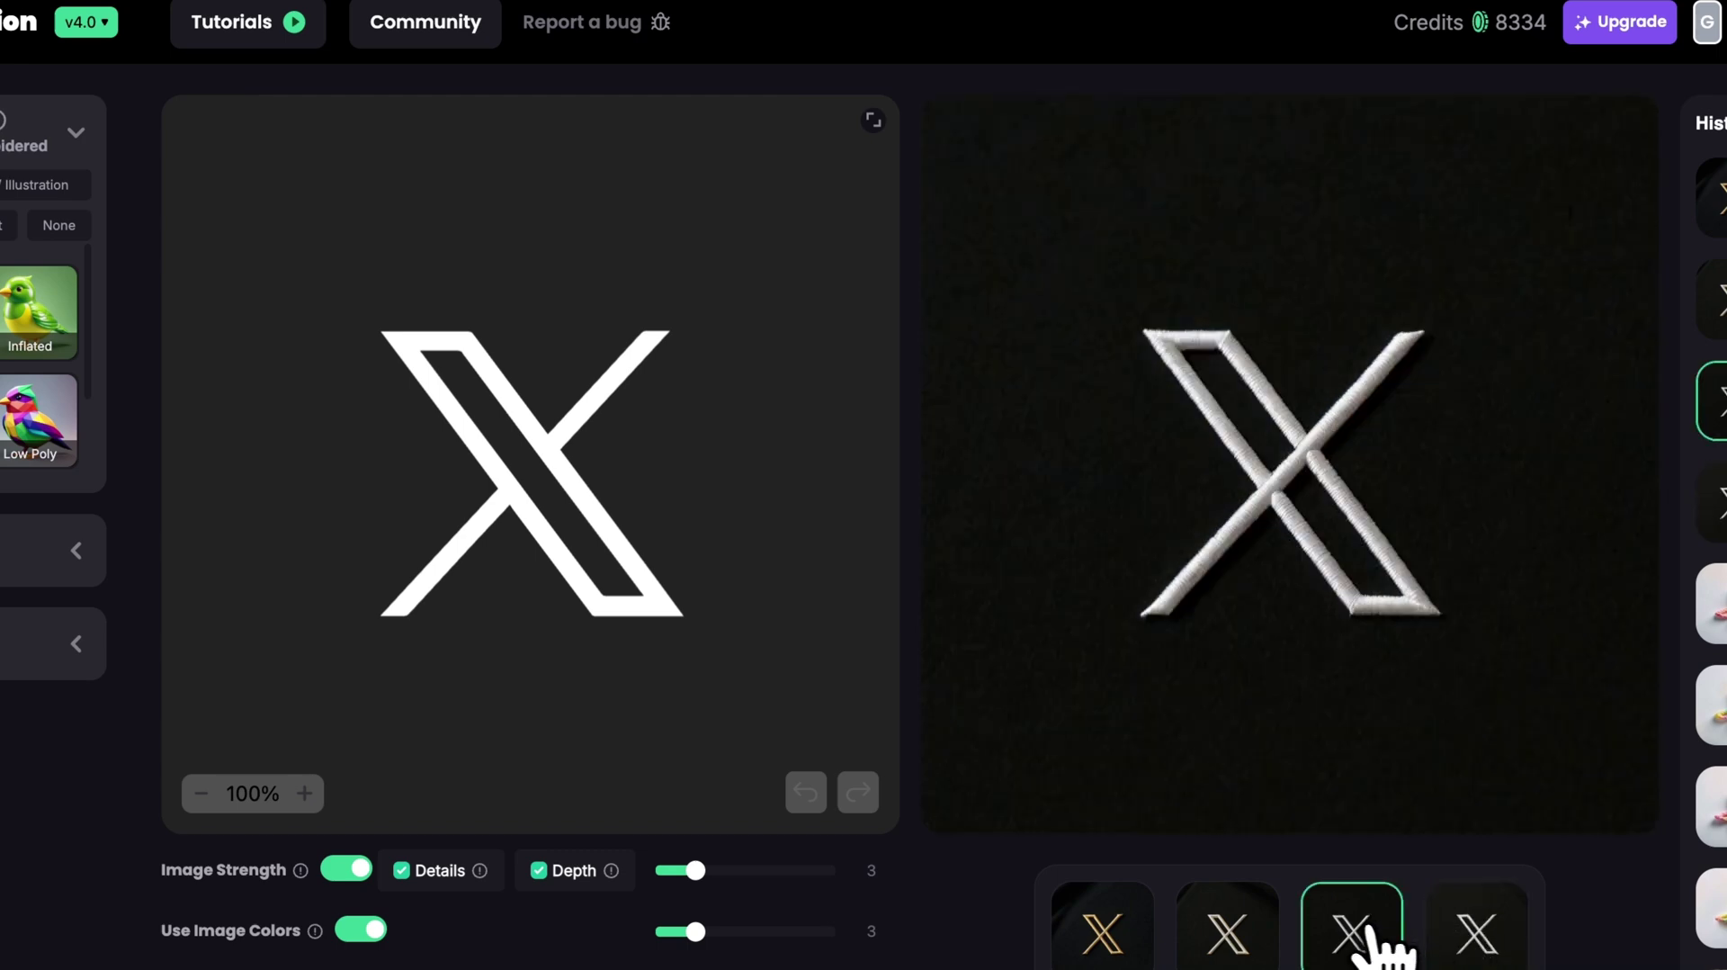
{"action": "left_click", "coordinate": [1118, 944]}
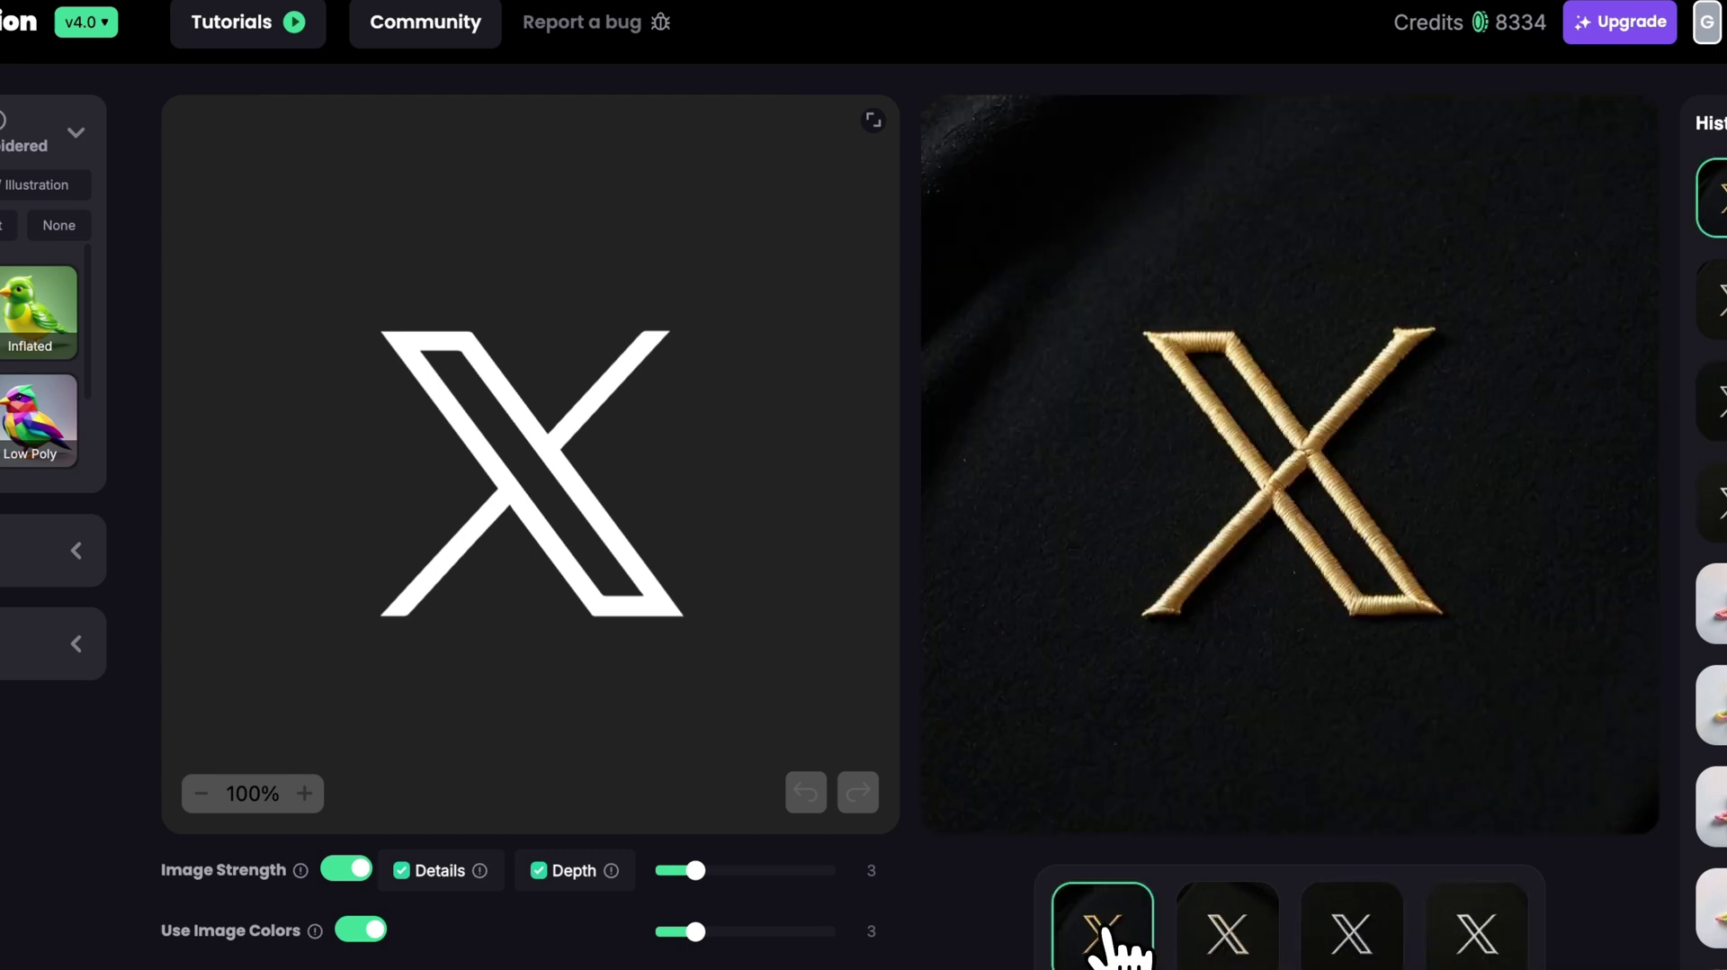
{"action": "left_click", "coordinate": [1352, 945]}
{"action": "left_click", "coordinate": [1476, 945]}
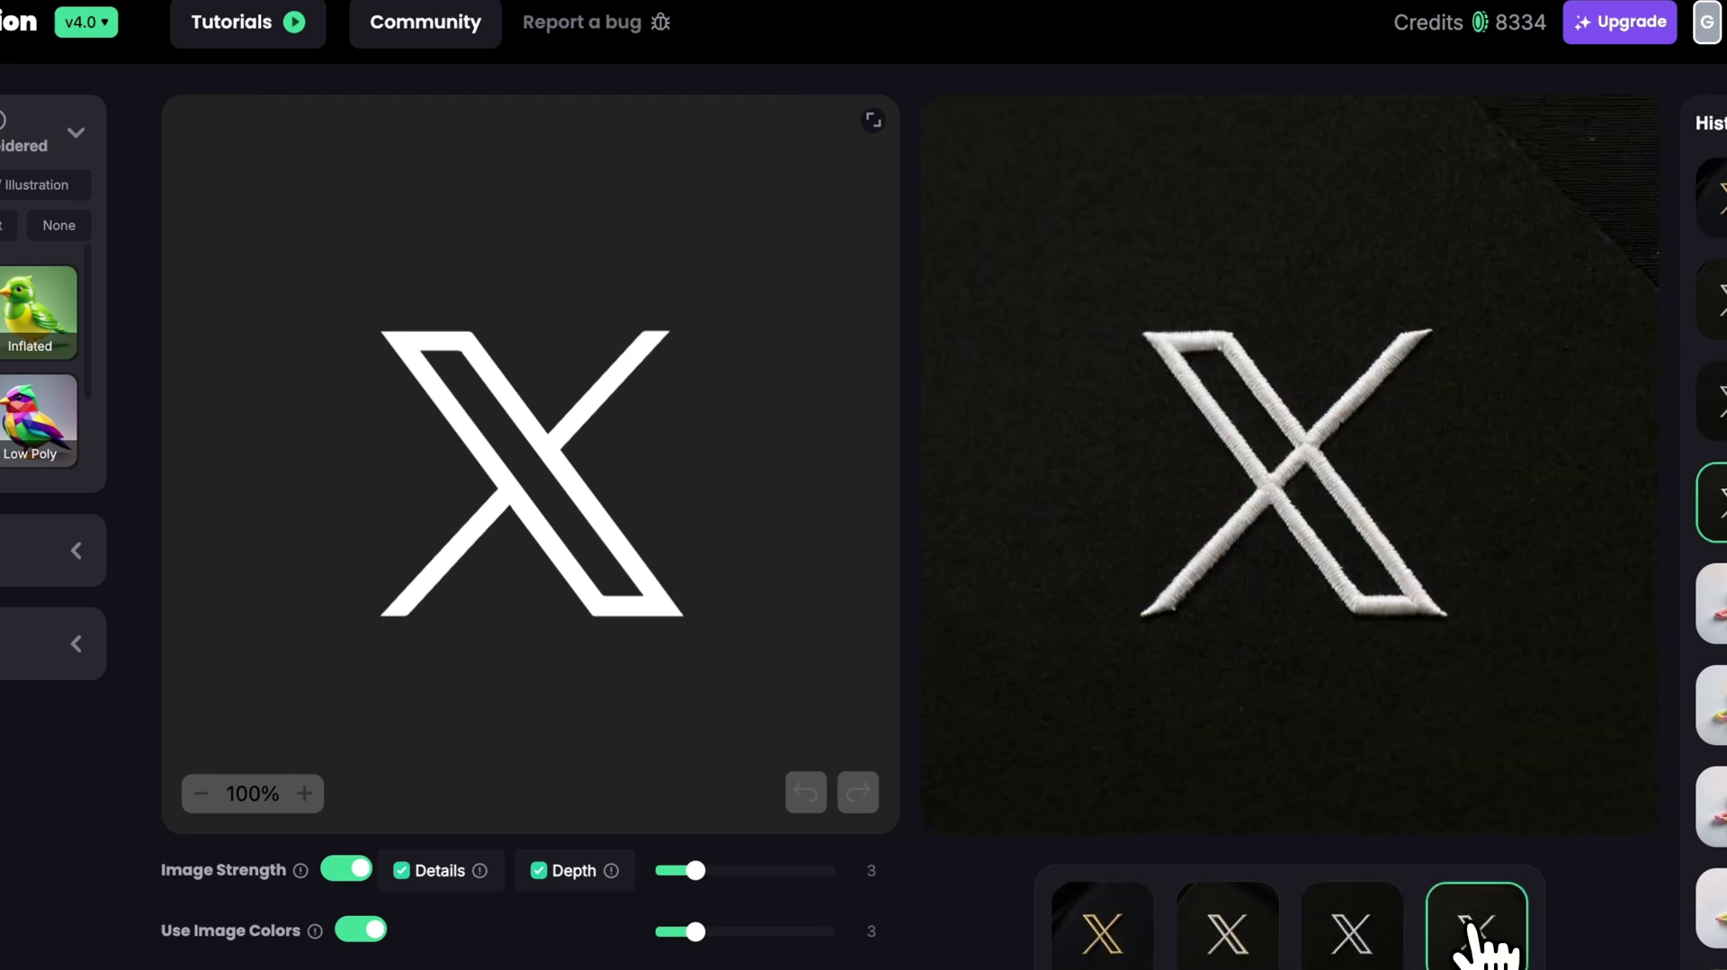
{"action": "left_click", "coordinate": [1363, 940]}
{"action": "key", "text": "Left"}
{"action": "key", "text": "Left"}
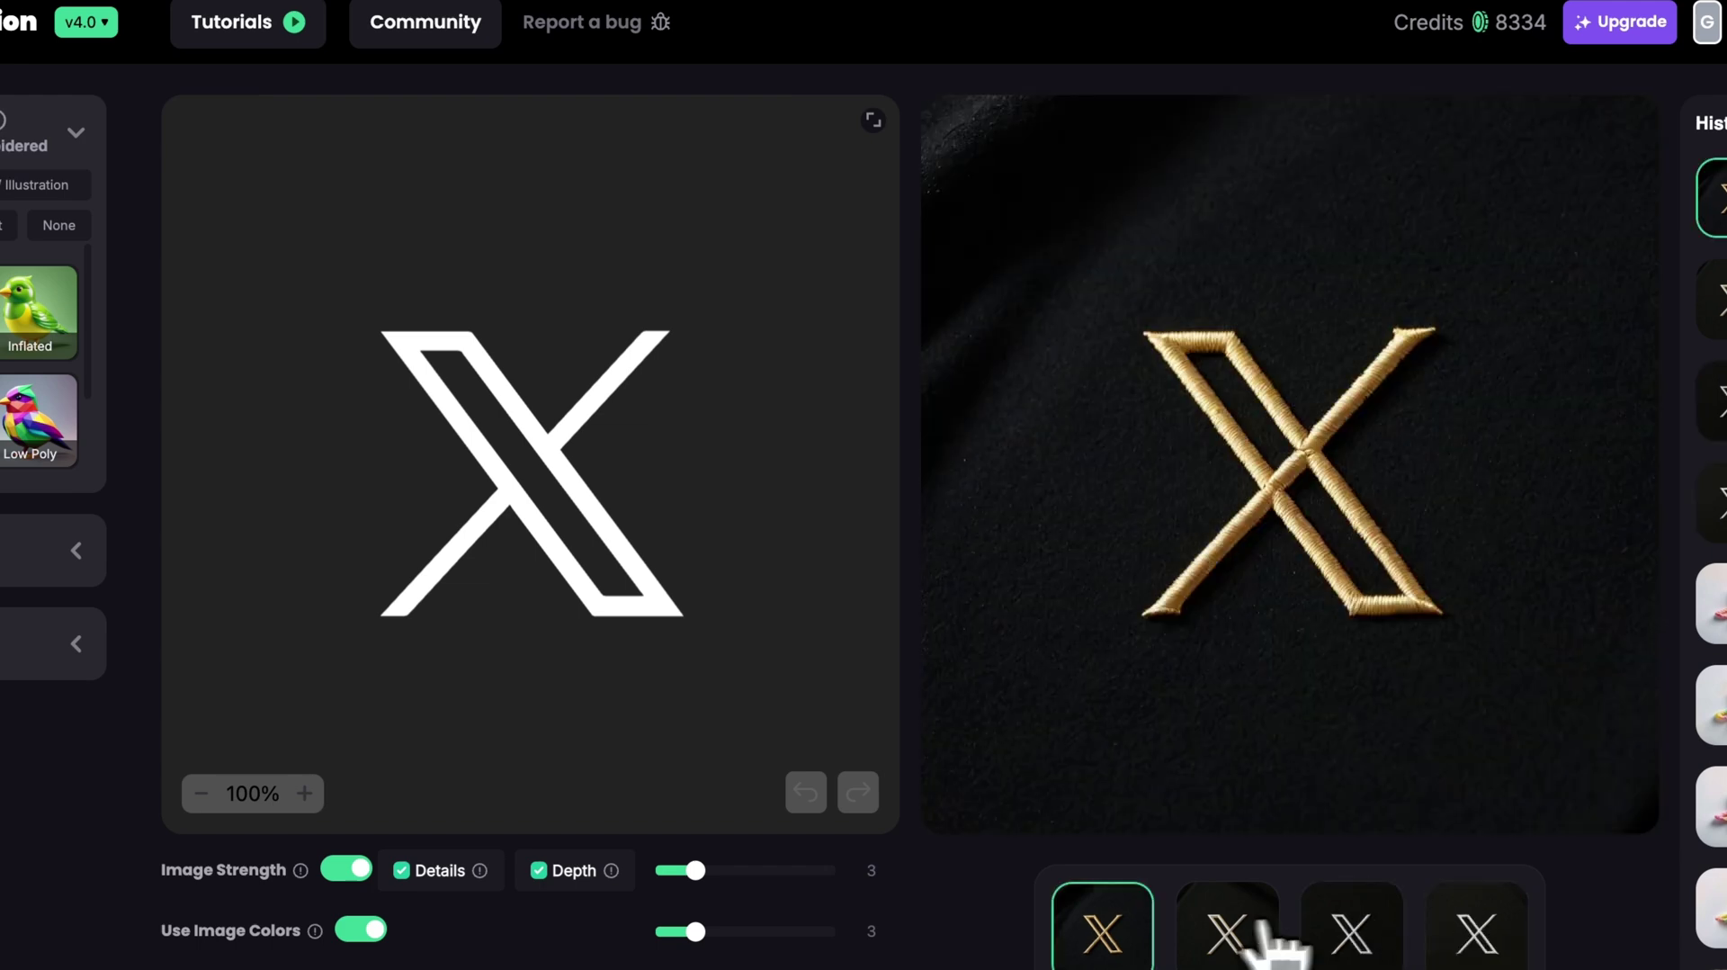
{"action": "left_click", "coordinate": [1354, 945]}
{"action": "left_click", "coordinate": [1479, 944]}
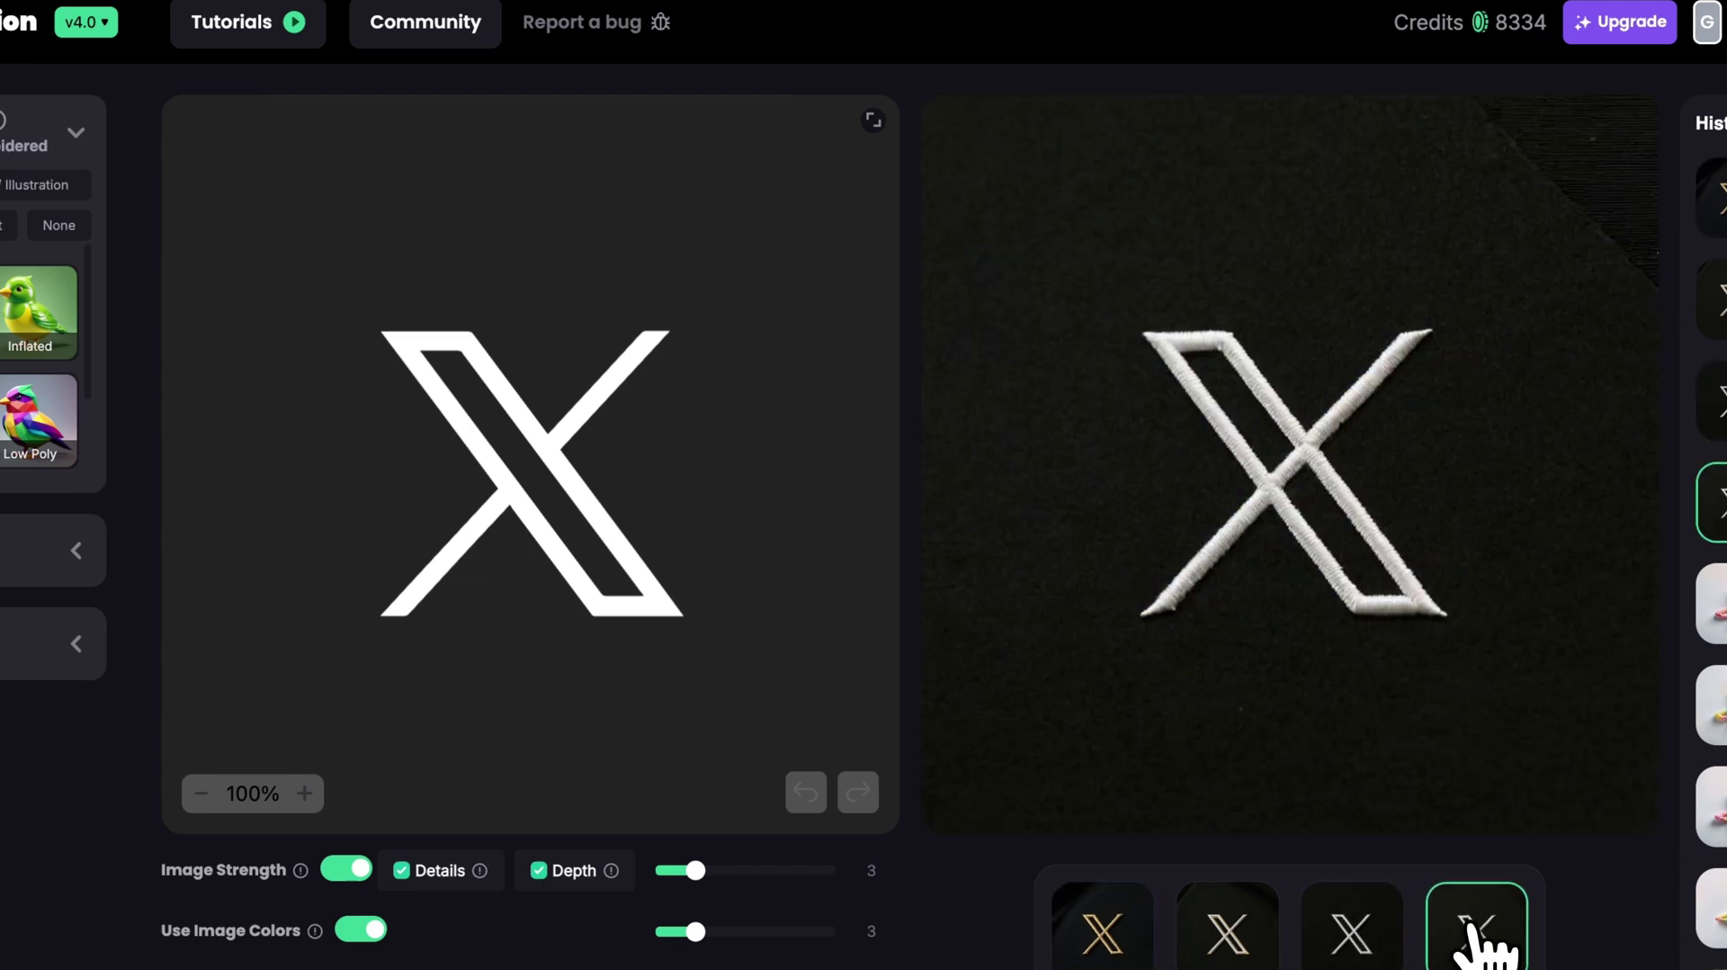
{"action": "left_click", "coordinate": [1372, 945]}
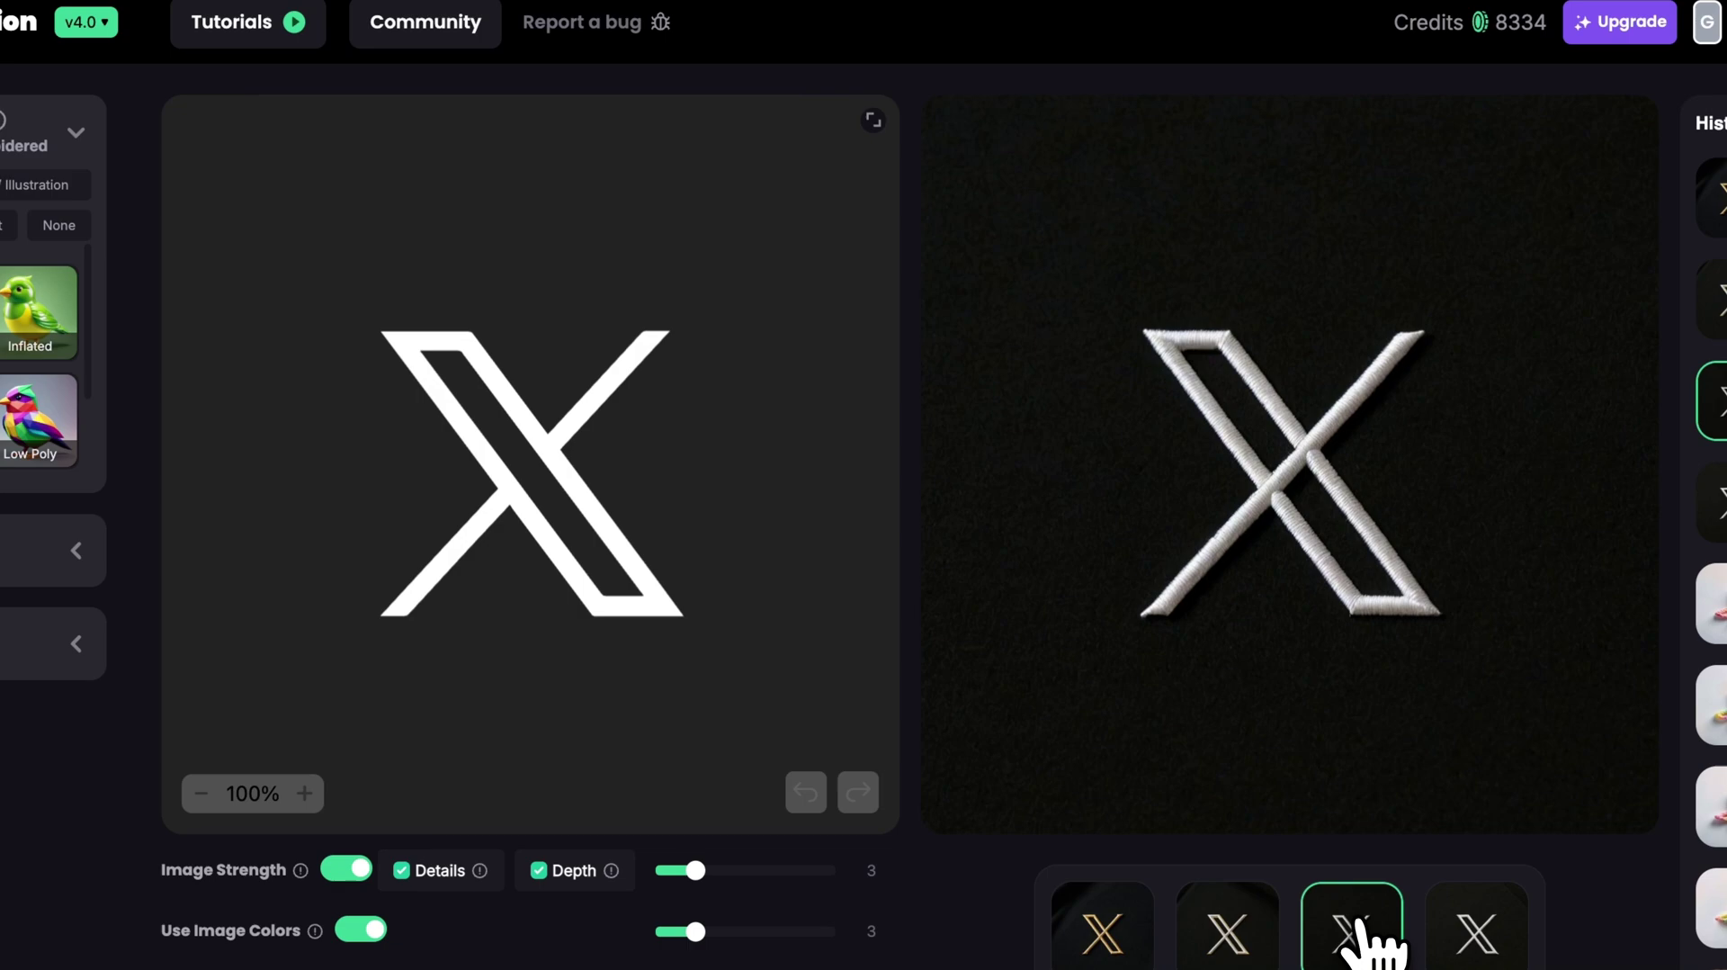
{"action": "left_click", "coordinate": [1479, 944]}
{"action": "left_click", "coordinate": [1352, 940]}
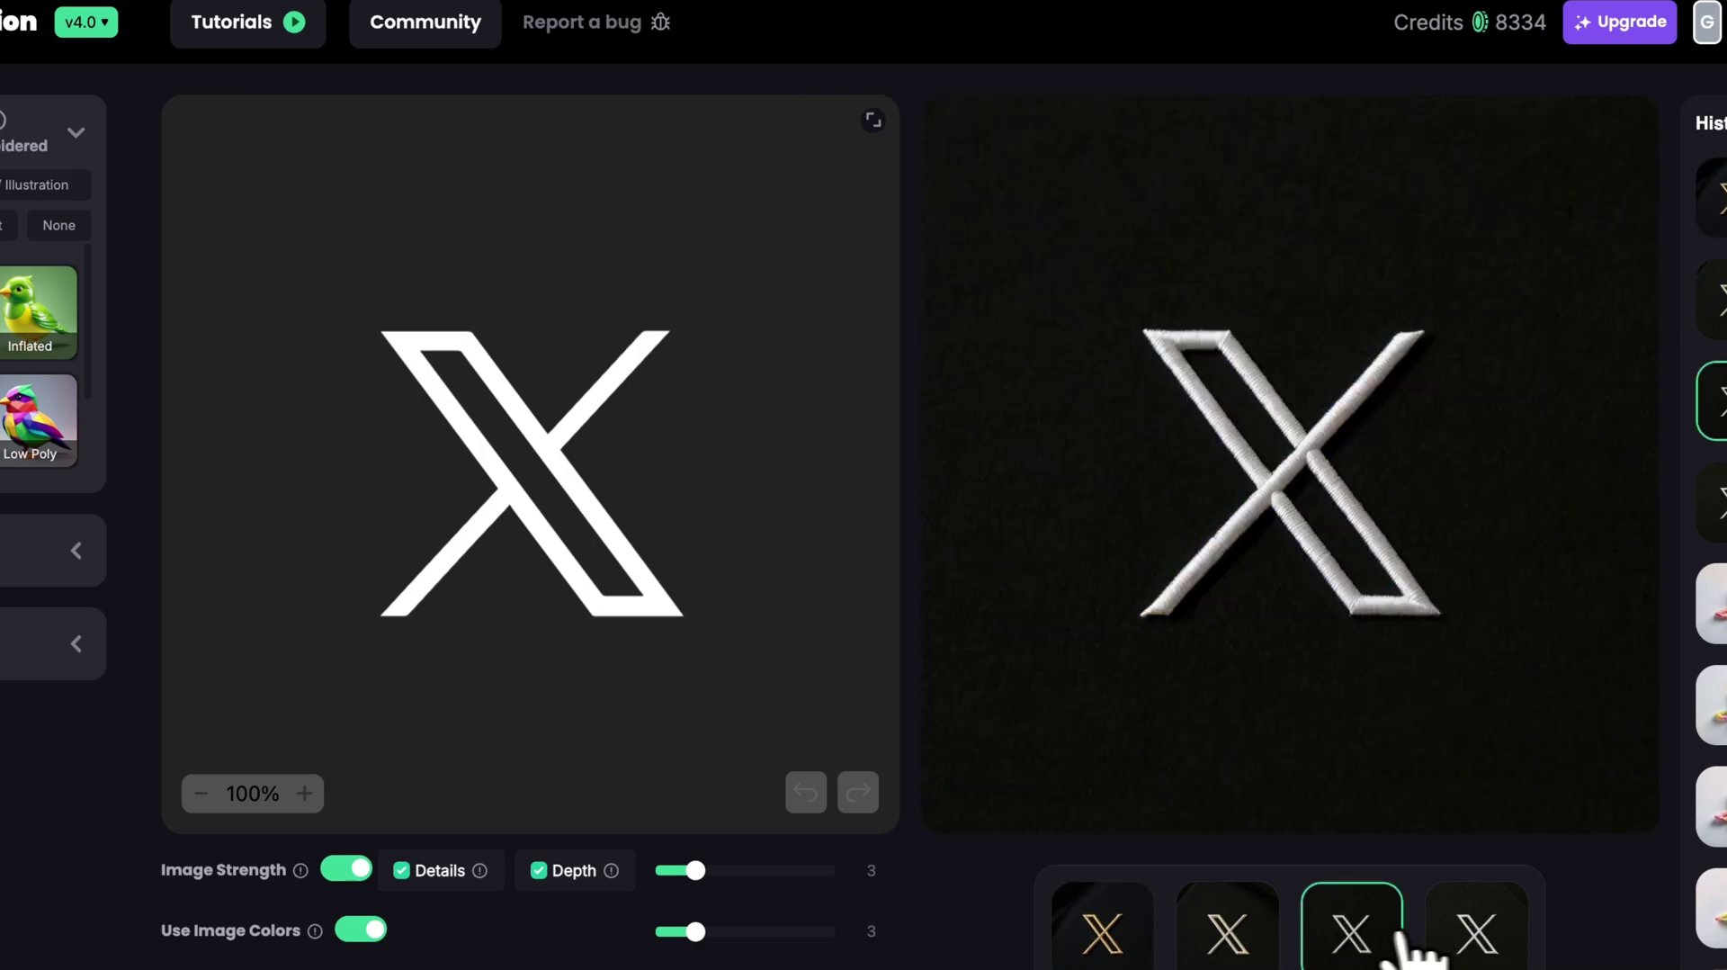
{"action": "left_click", "coordinate": [1480, 945]}
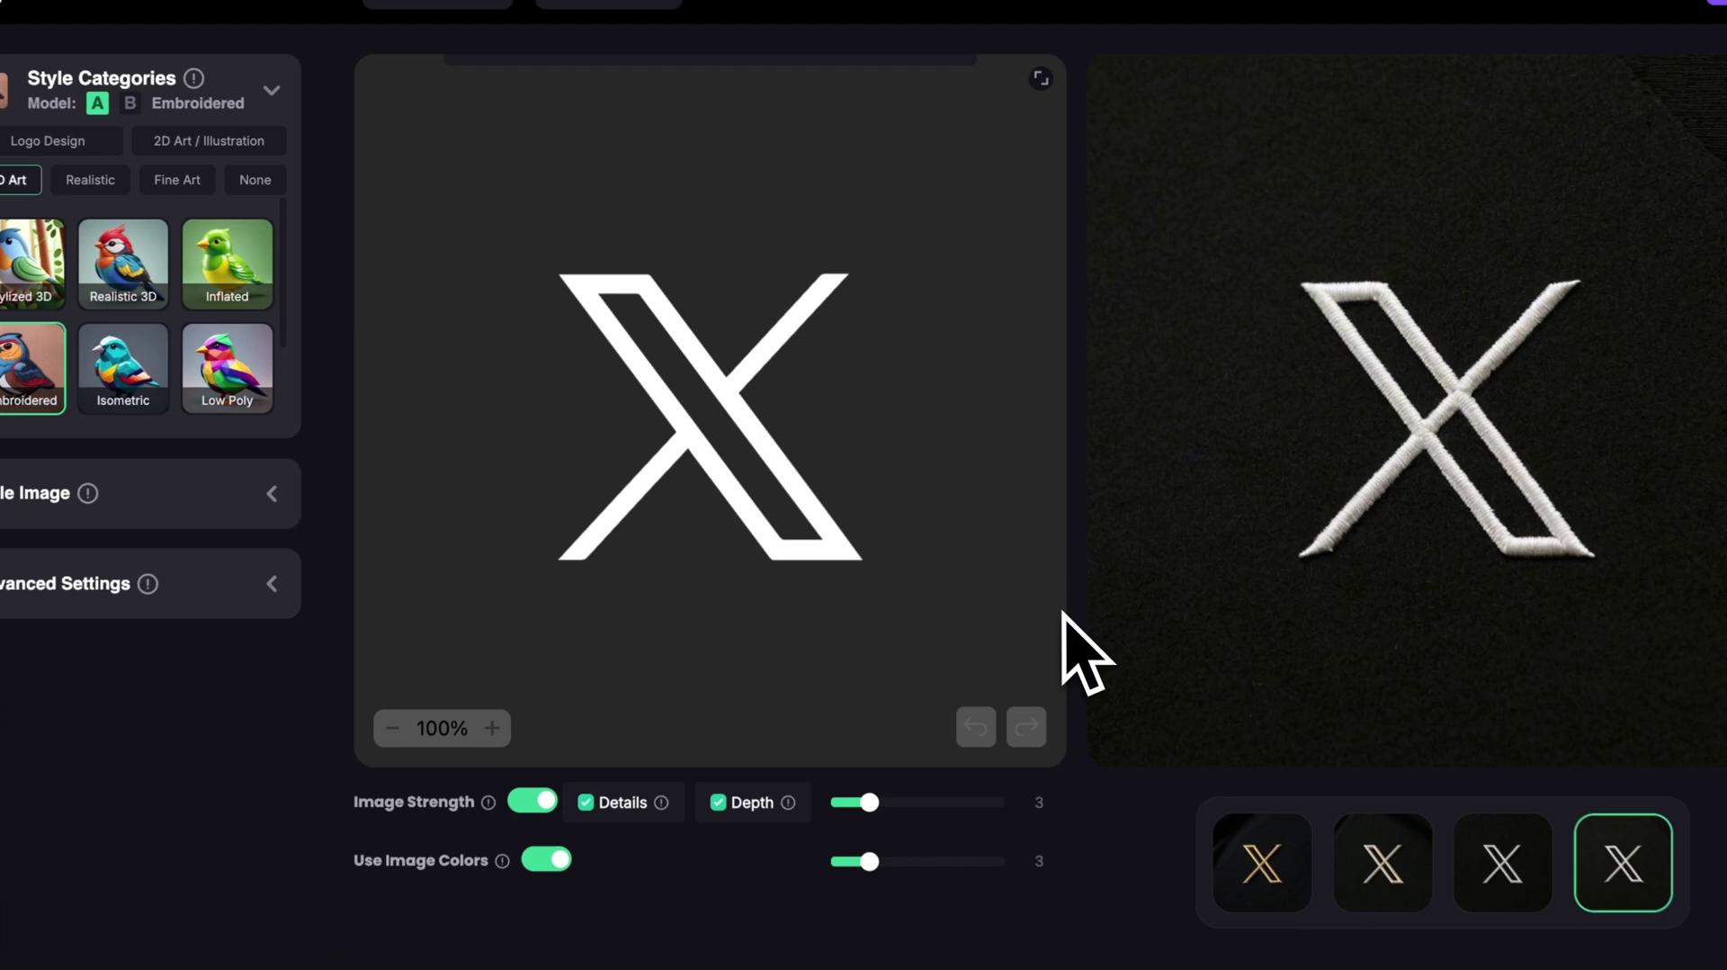
Step: Generate Realistic Hyperrealism renders of a metallic X floating in space, image colours off, strength 6
{"action": "left_click", "coordinate": [191, 163]}
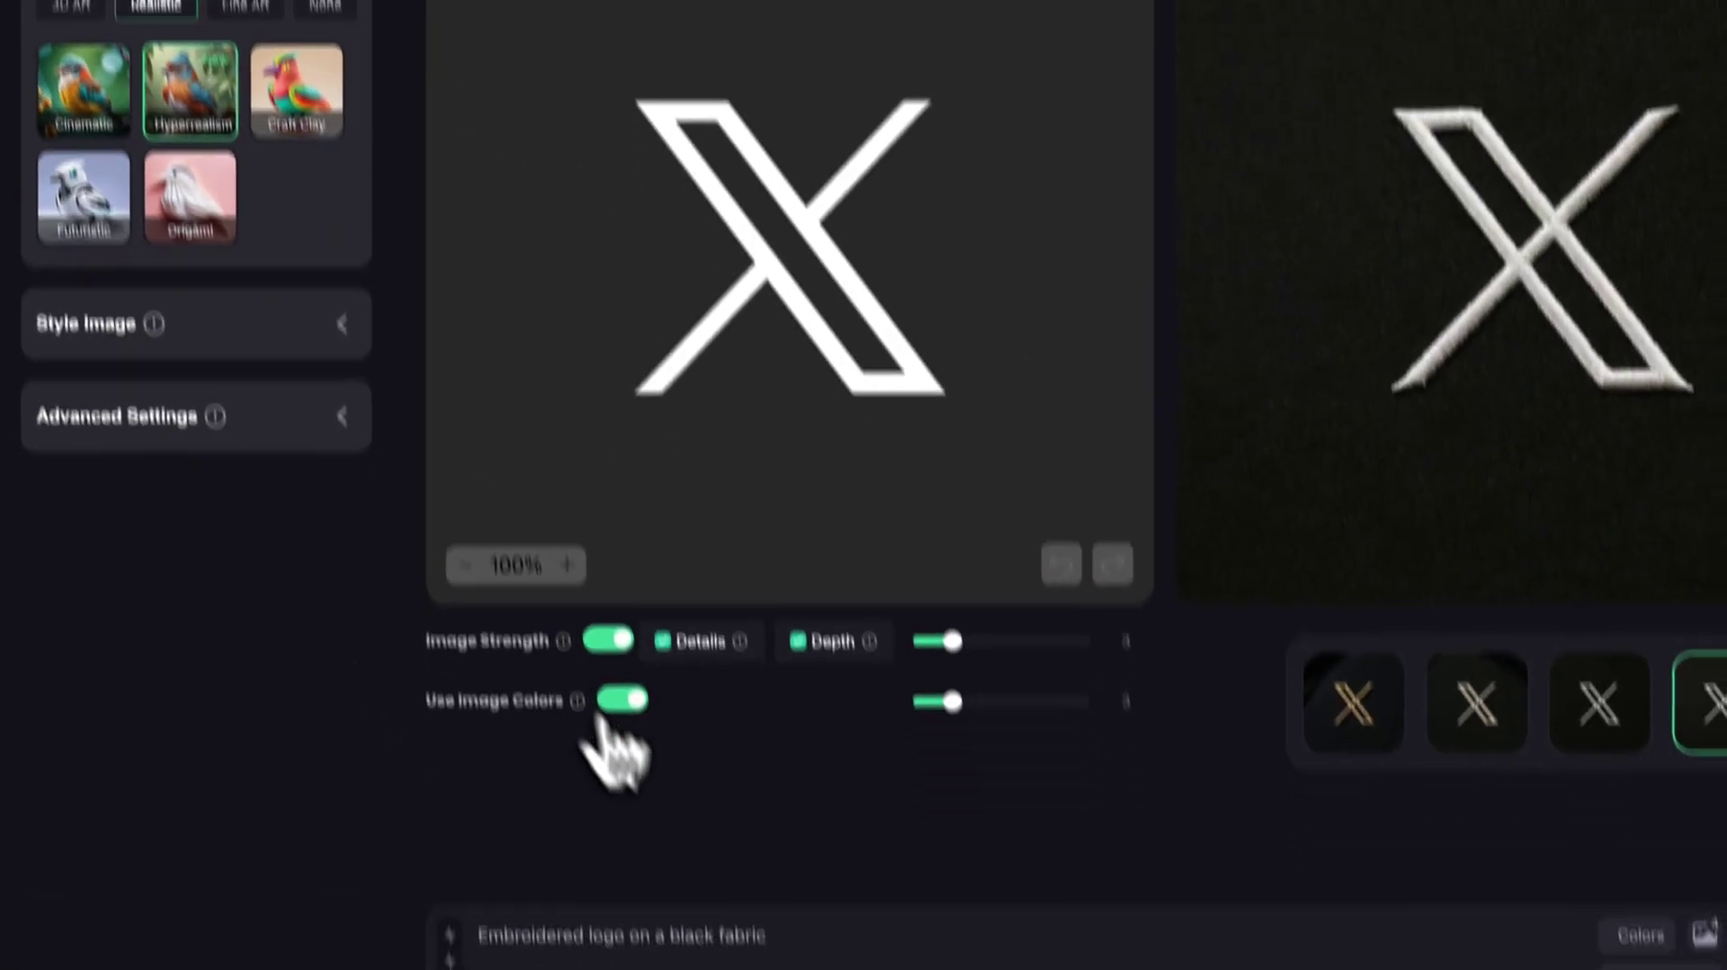
{"action": "left_click", "coordinate": [455, 969]}
{"action": "type", "text": "A m"}
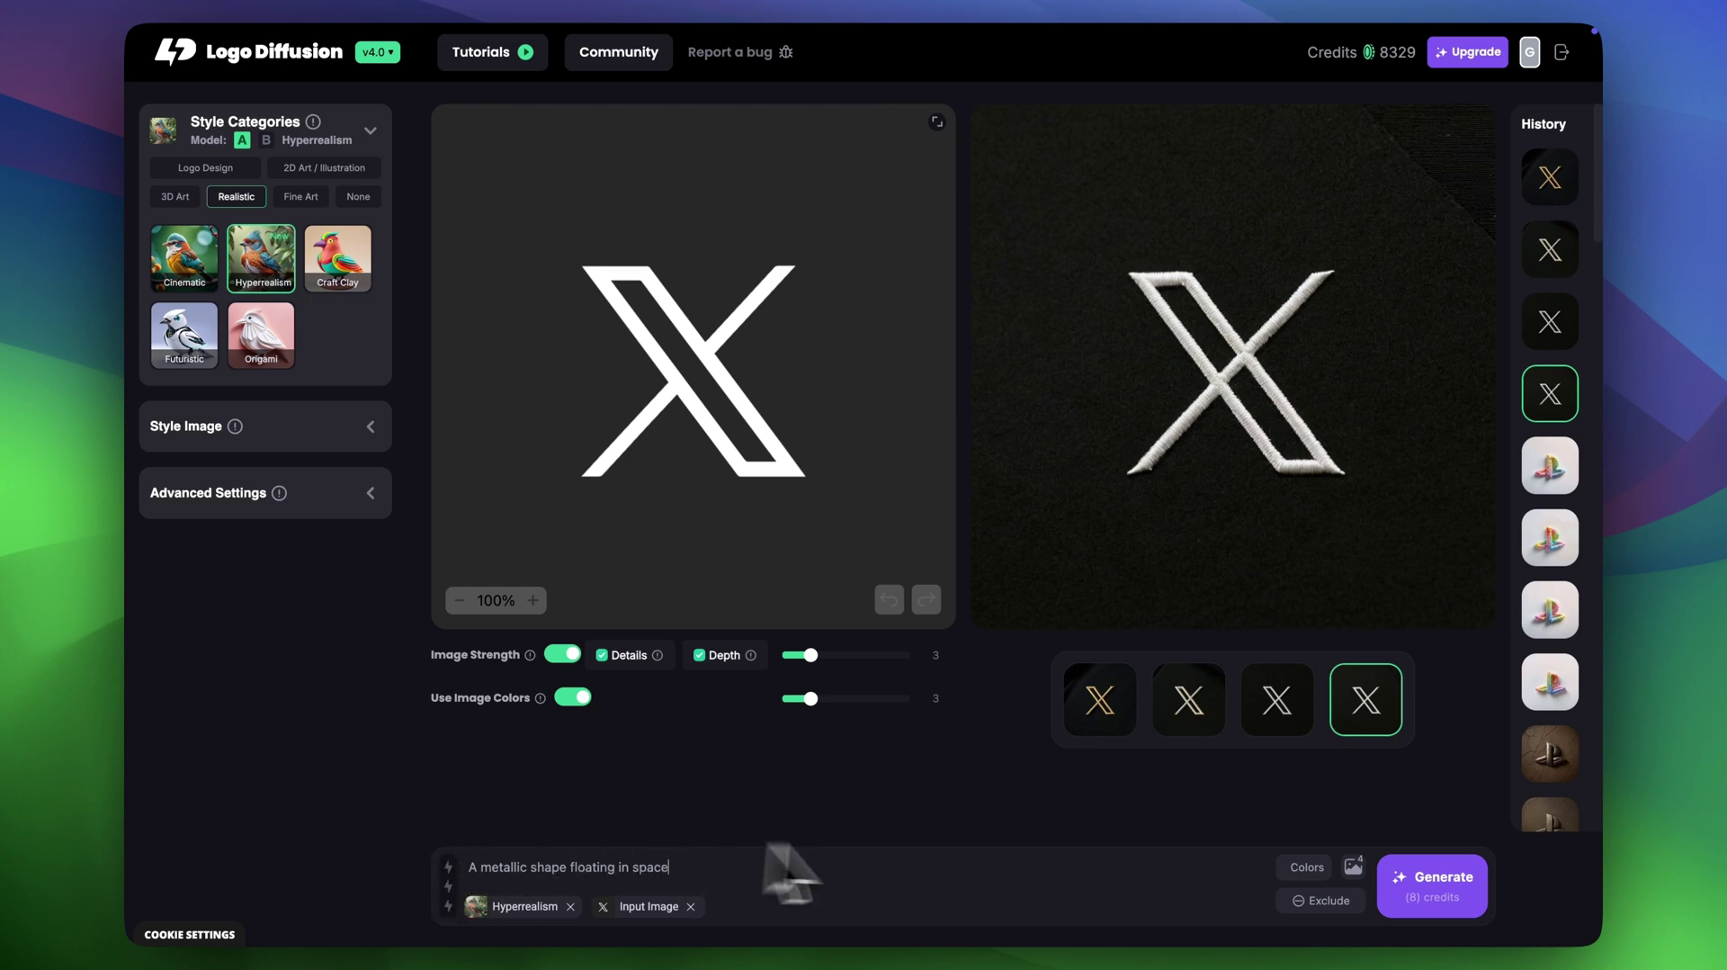
{"action": "mouse_move", "coordinate": [827, 605]}
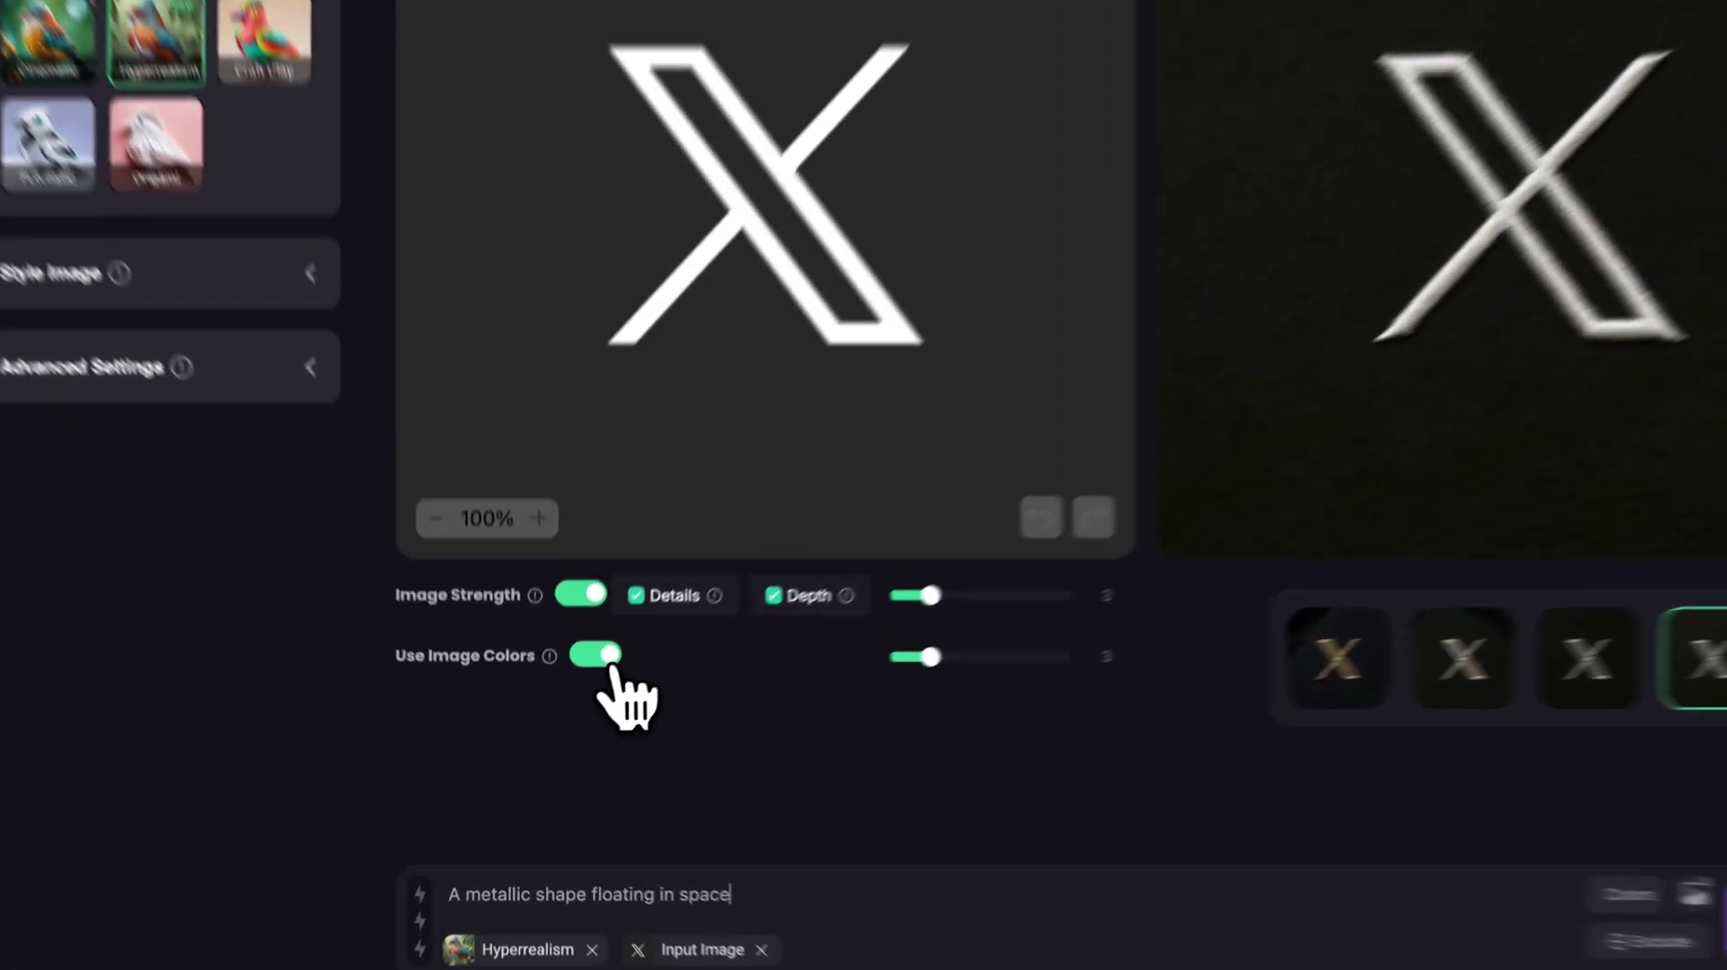
{"action": "left_click", "coordinate": [573, 697]}
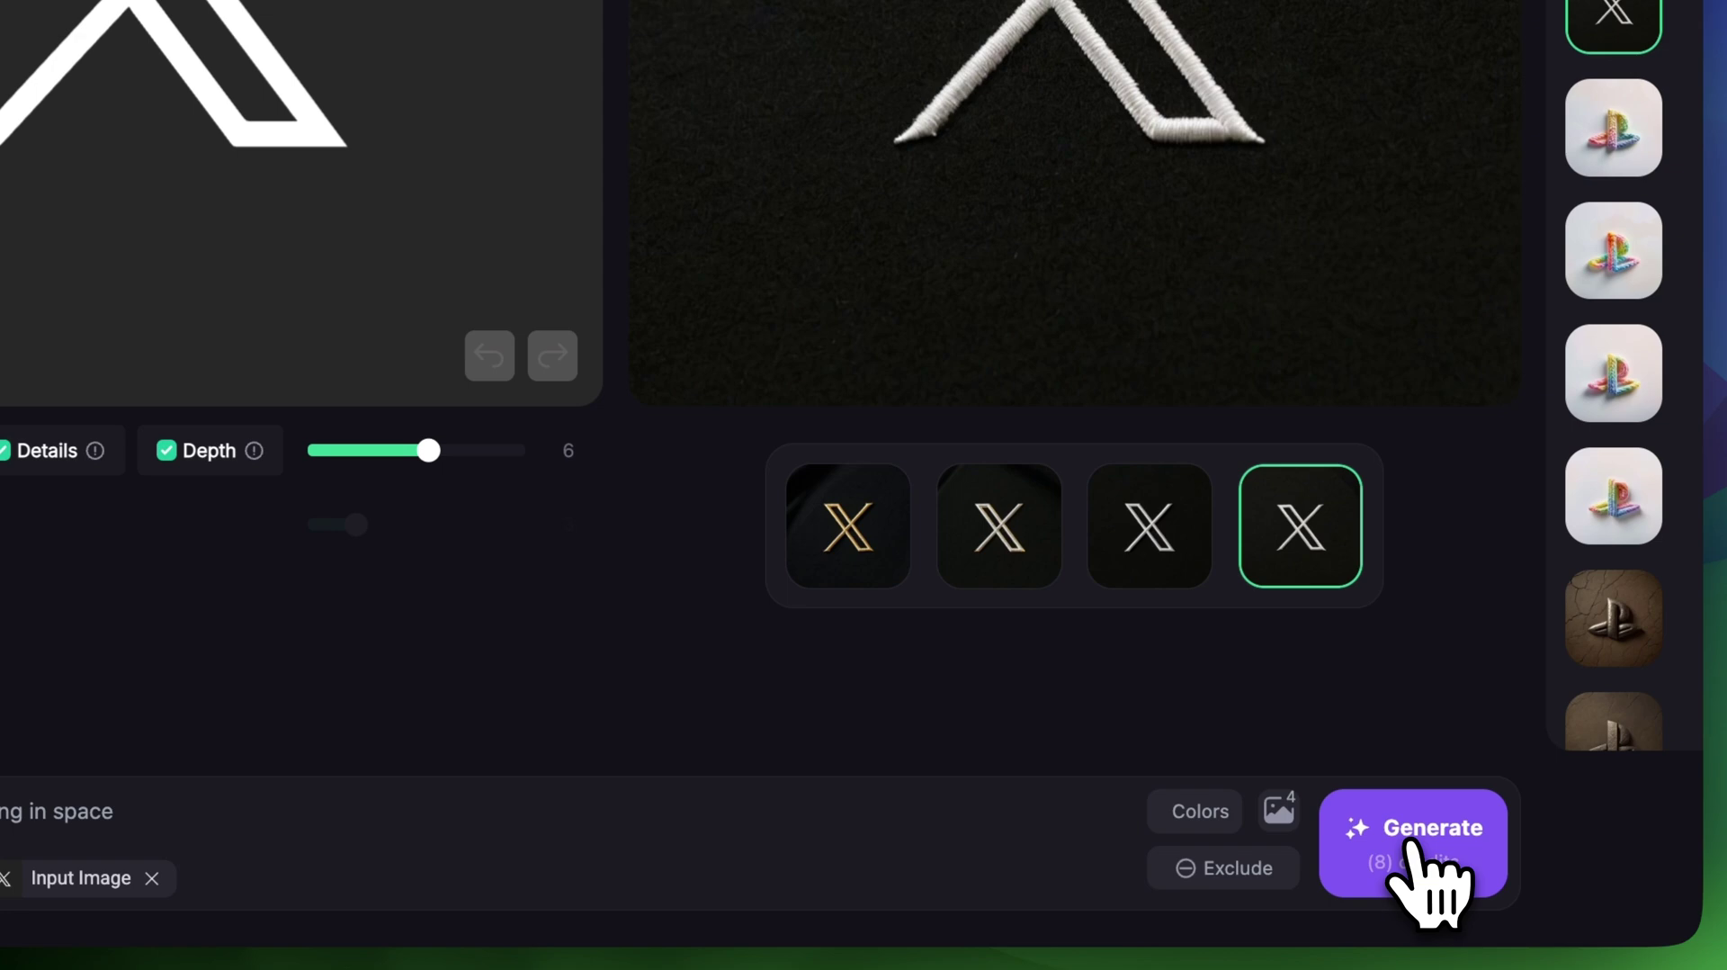
{"action": "left_click", "coordinate": [1411, 843]}
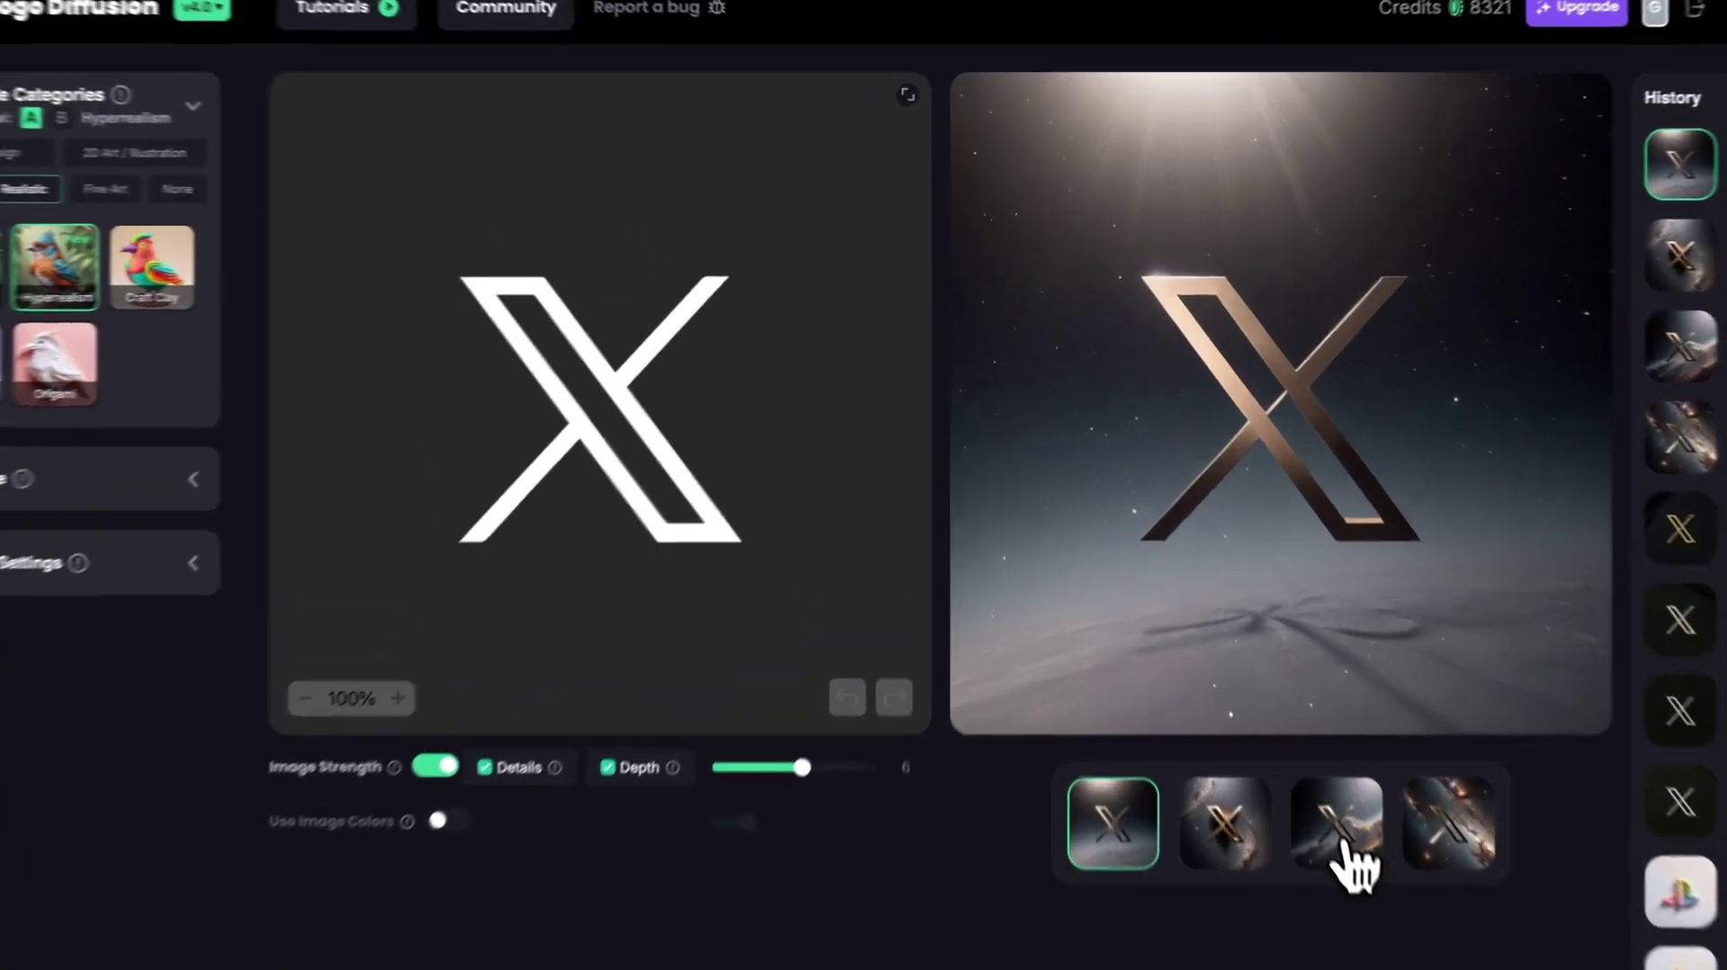
Step: Browse the metallic X results (galaxy, light beam), settling on the golden X above the clouds
{"action": "left_click", "coordinate": [1296, 726]}
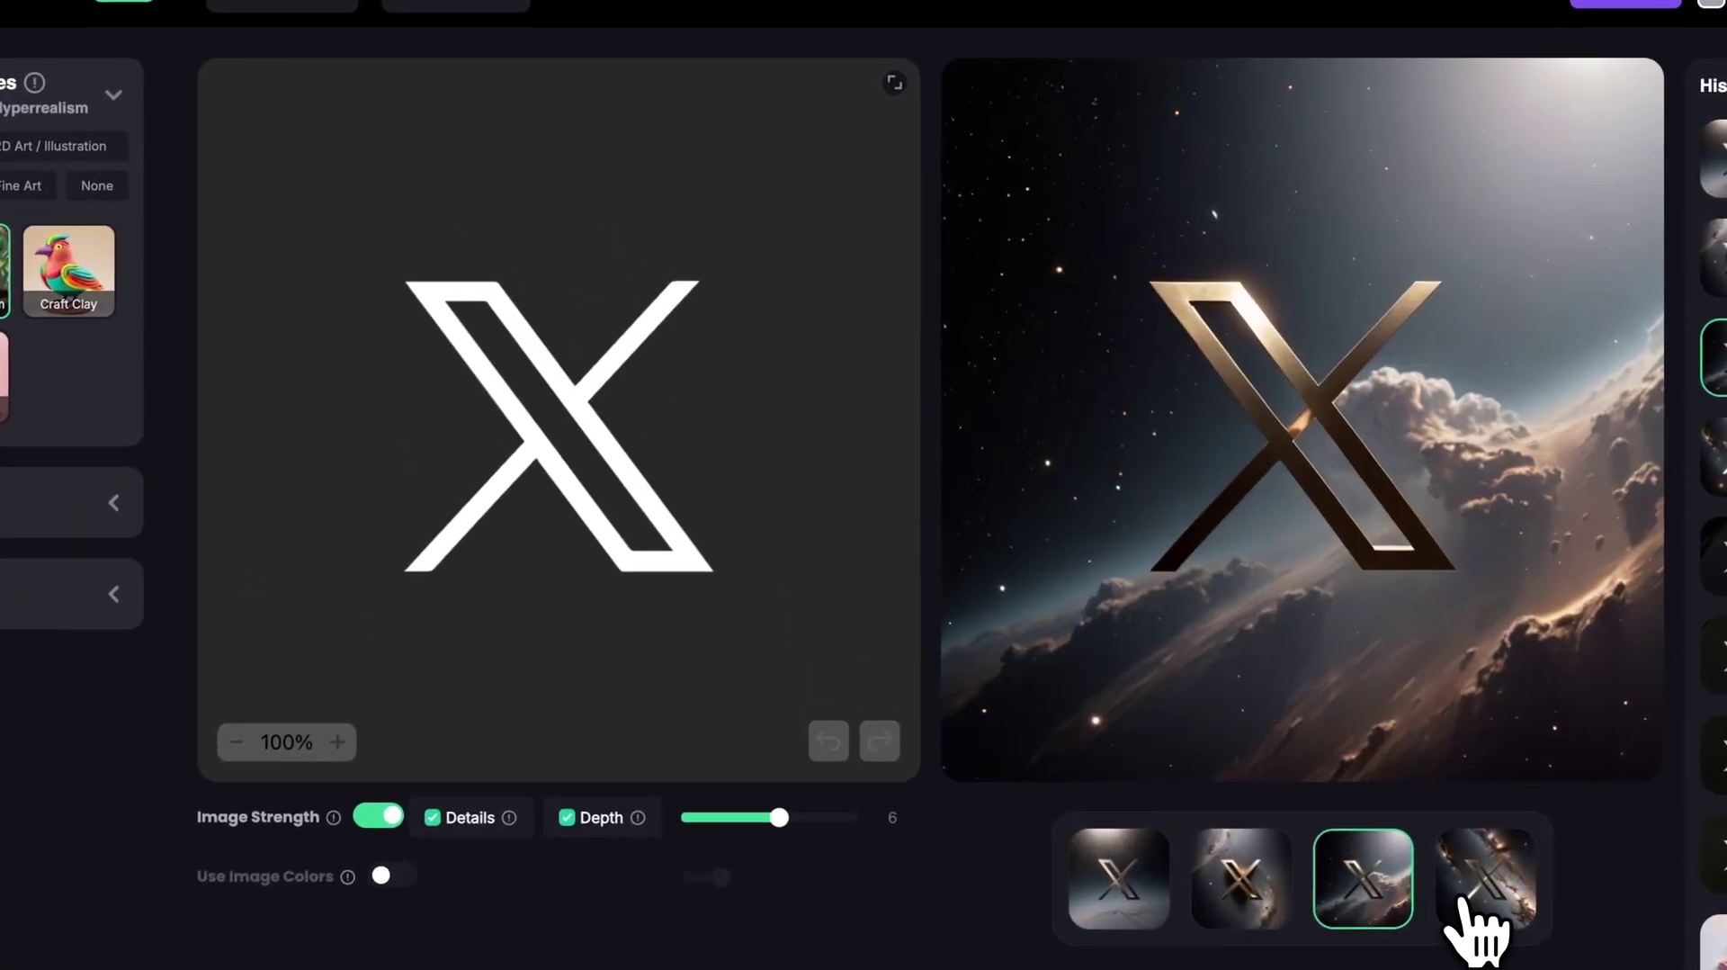
{"action": "left_click", "coordinate": [1475, 926]}
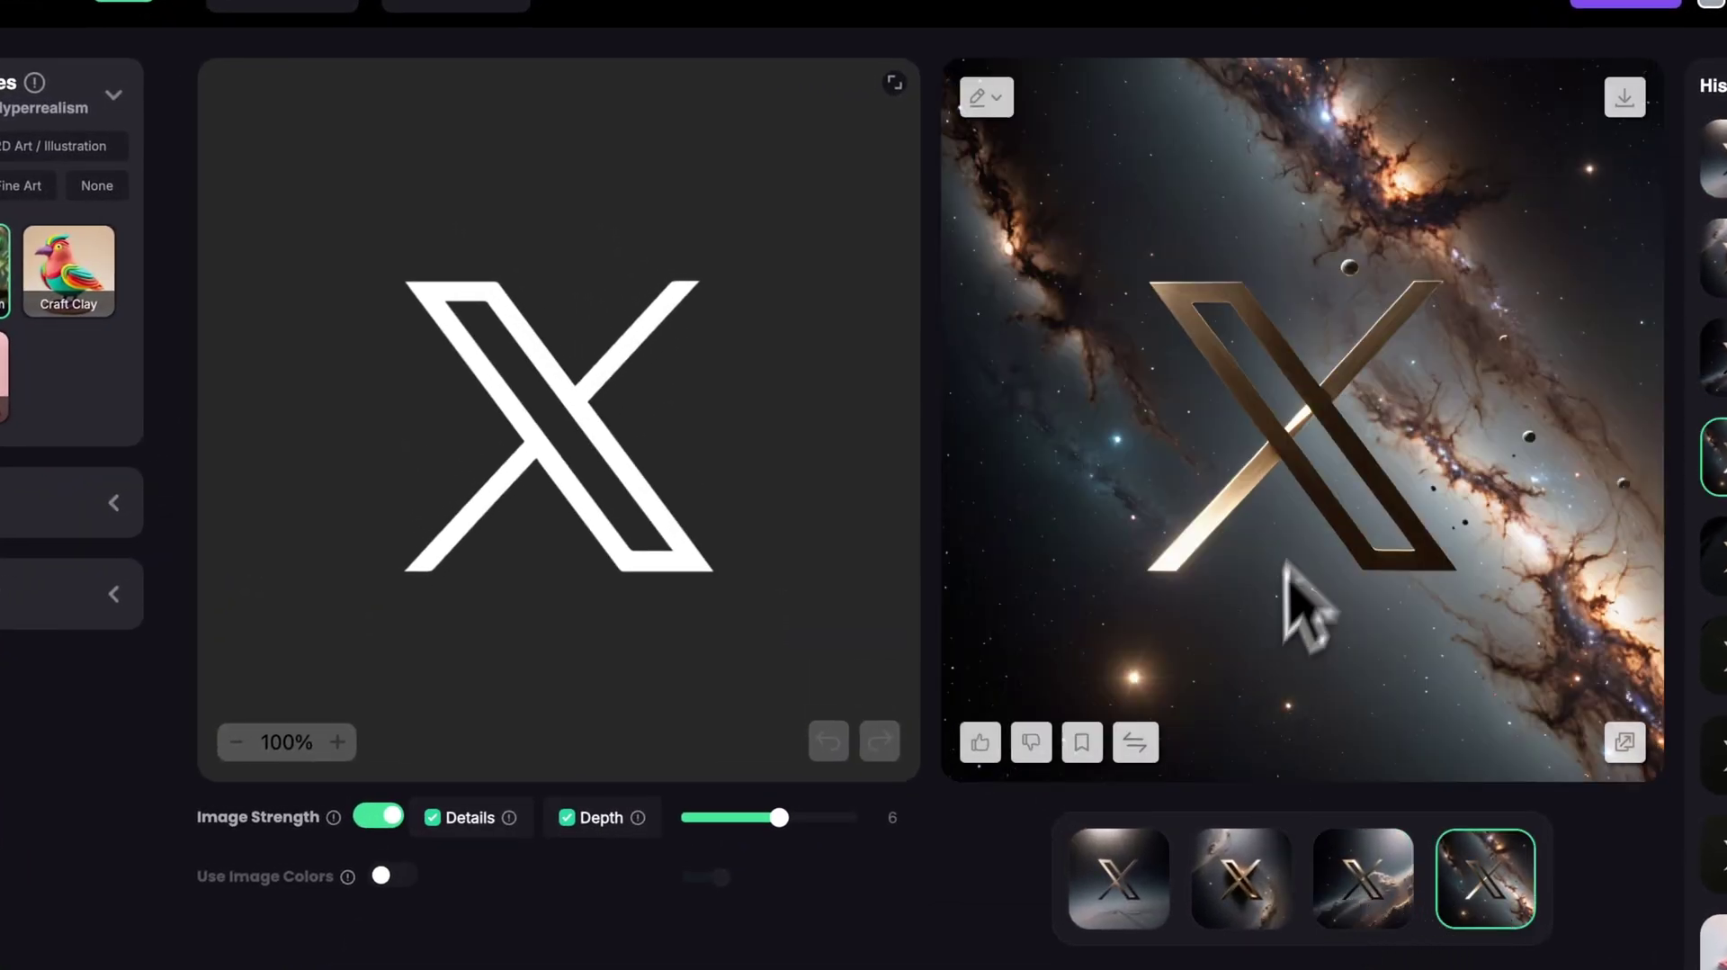
{"action": "left_click", "coordinate": [1340, 877]}
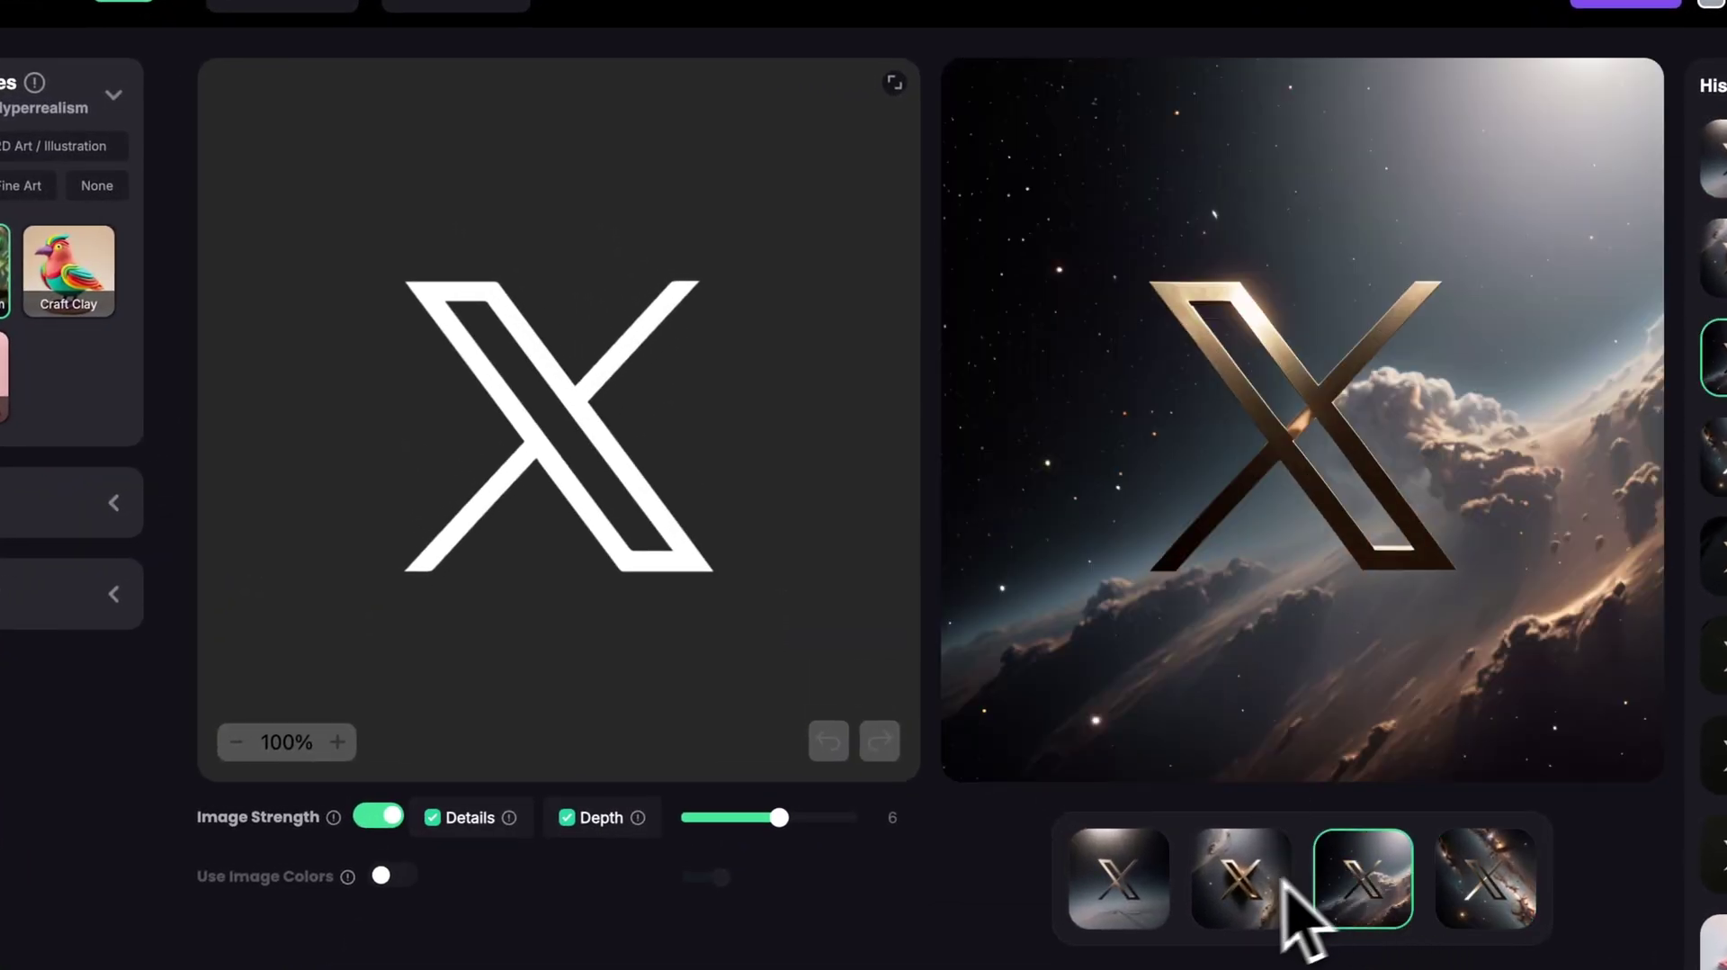
{"action": "left_click", "coordinate": [1143, 908]}
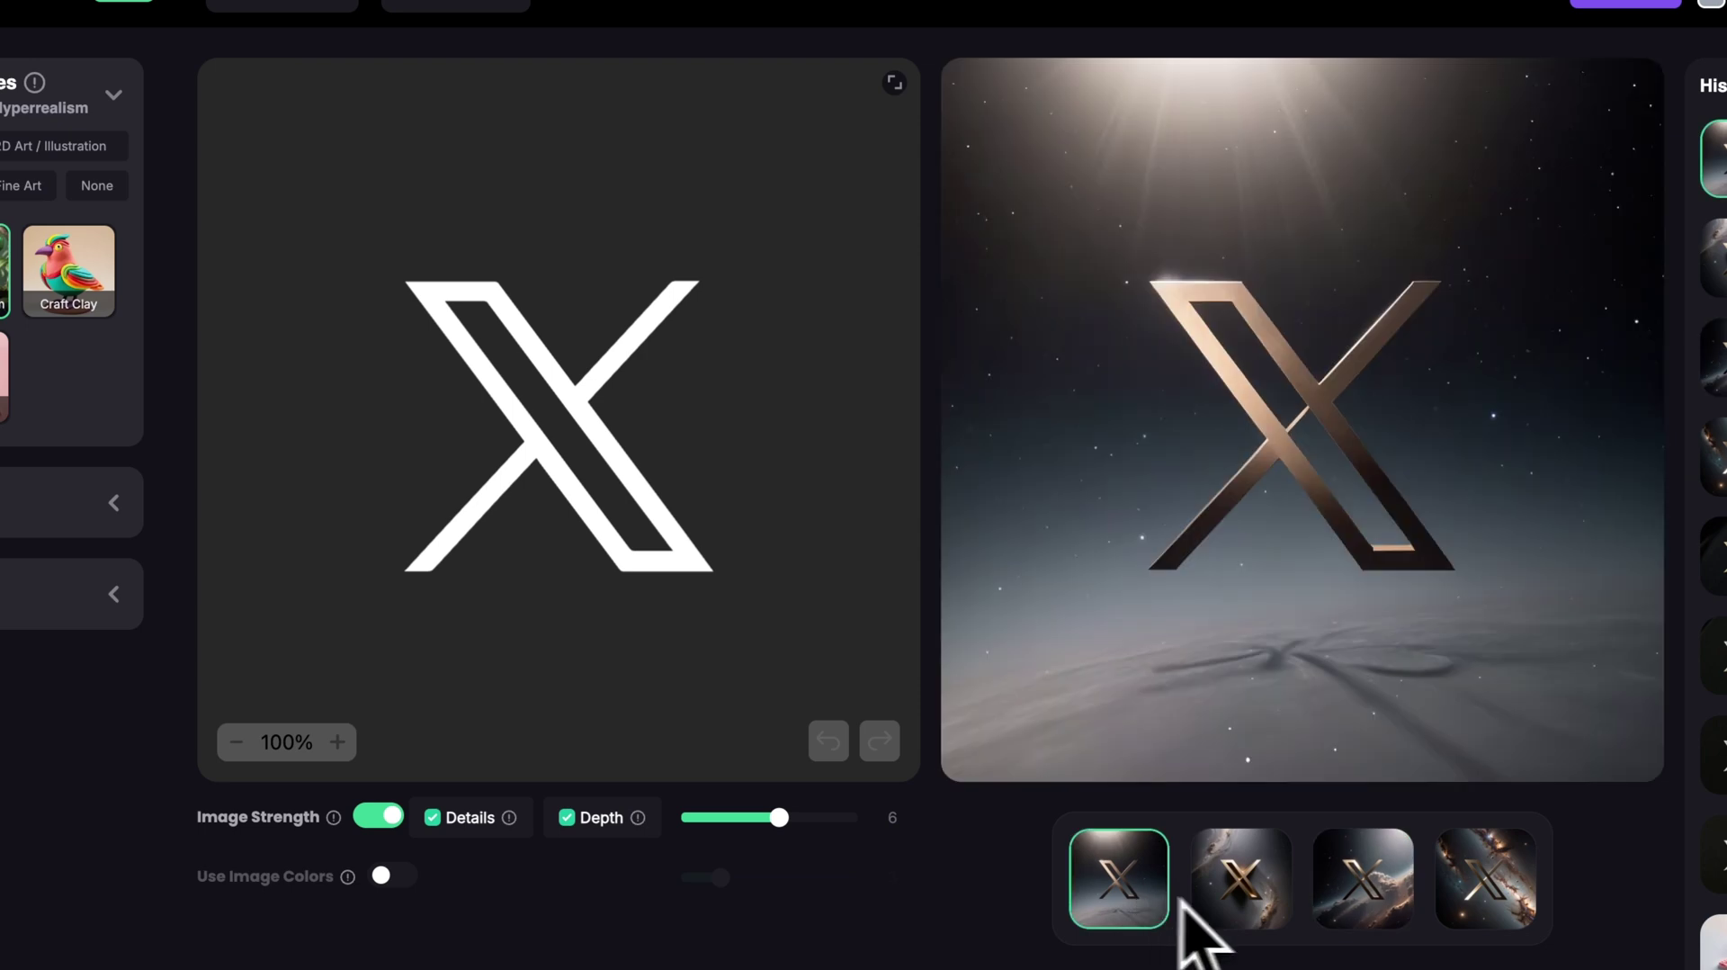
{"action": "left_click", "coordinate": [1341, 891]}
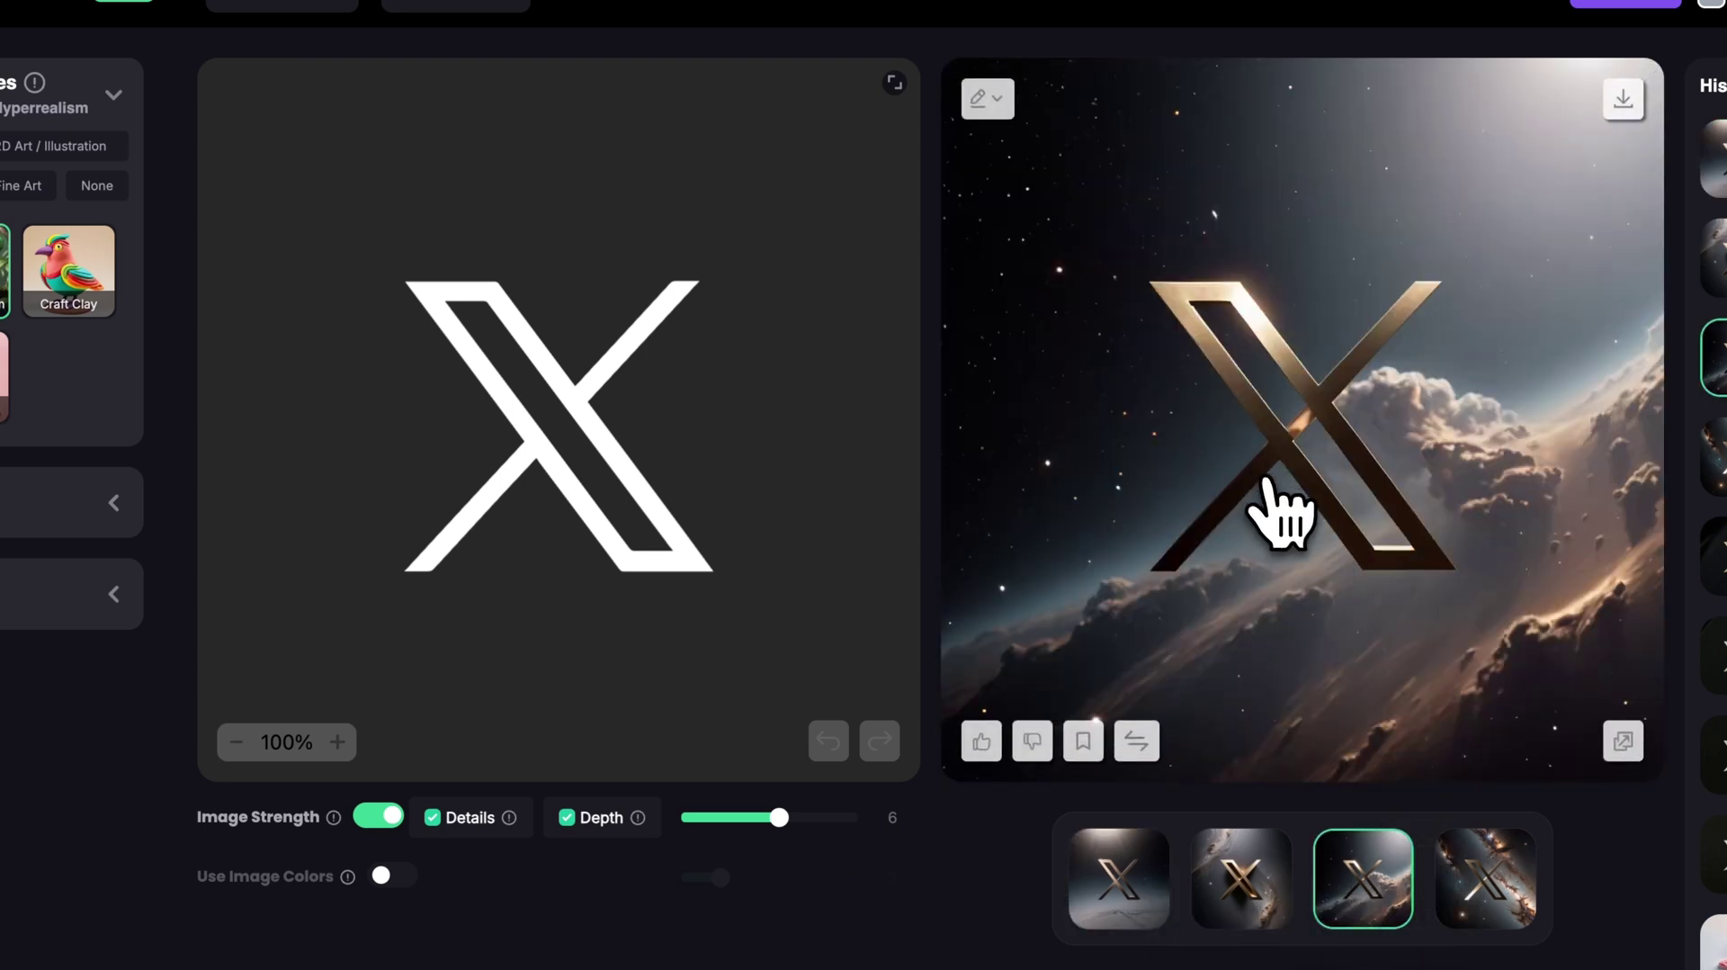
Step: Open the clouds X in detail and slide Compare Input against the original logo
{"action": "left_click", "coordinate": [1295, 463]}
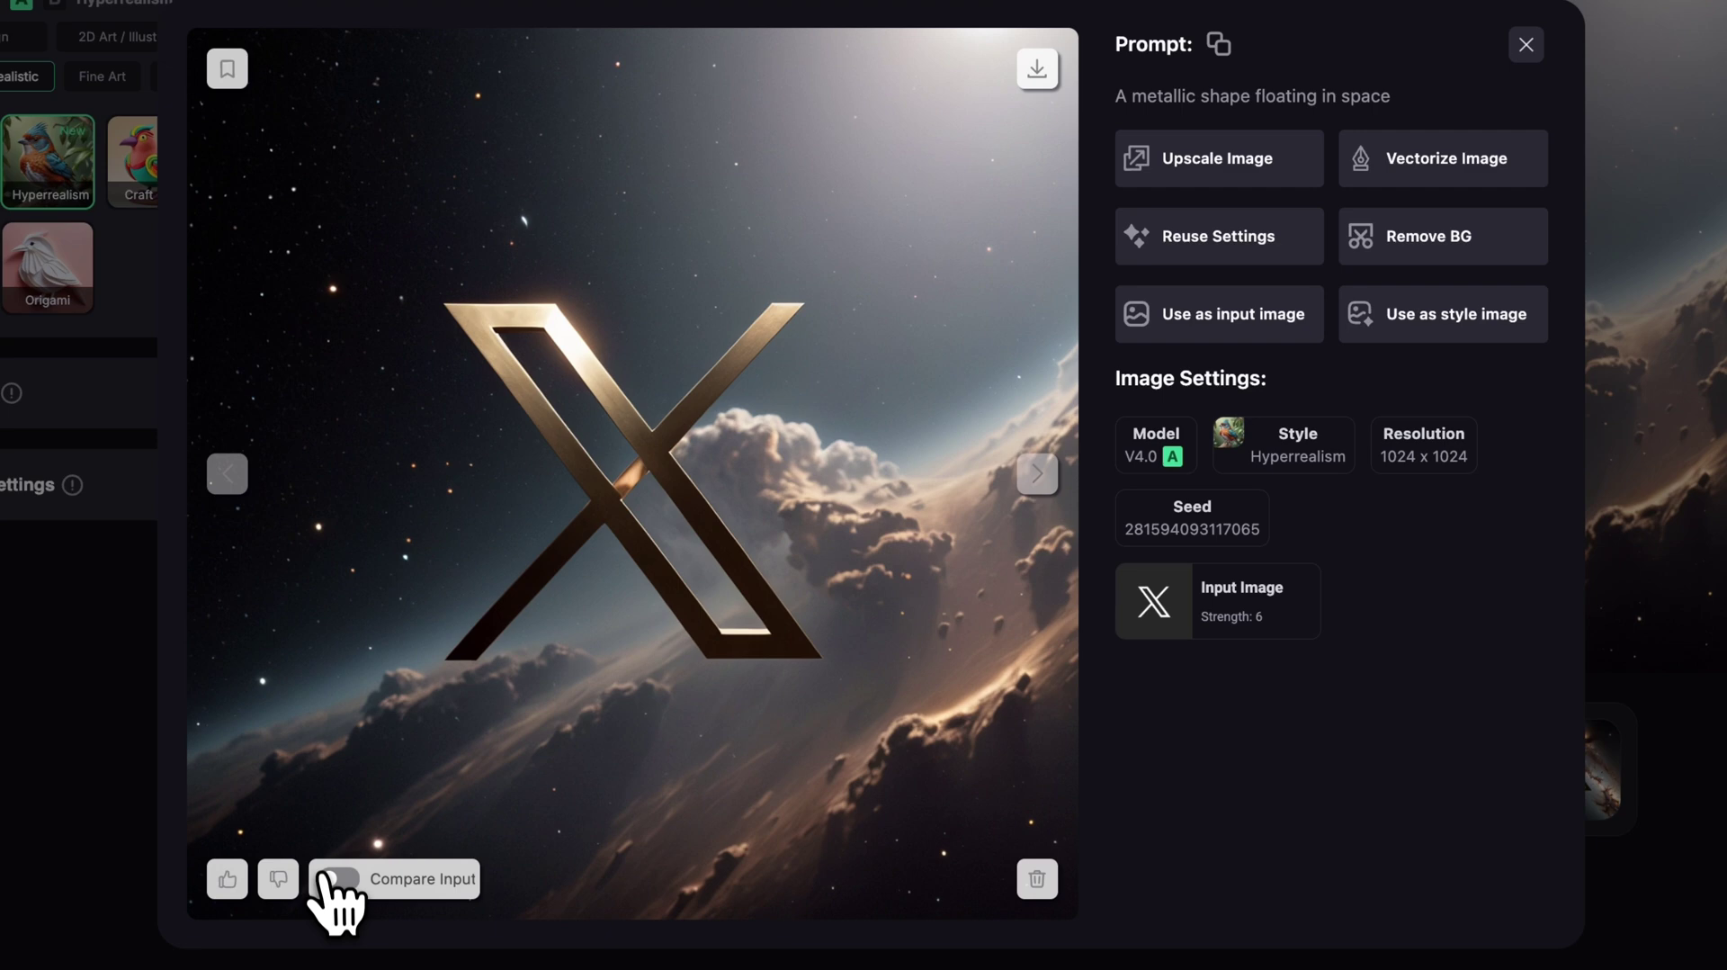
{"action": "left_click", "coordinate": [339, 878]}
{"action": "left_click_drag", "start_coordinate": [631, 490], "coordinate": [610, 576]}
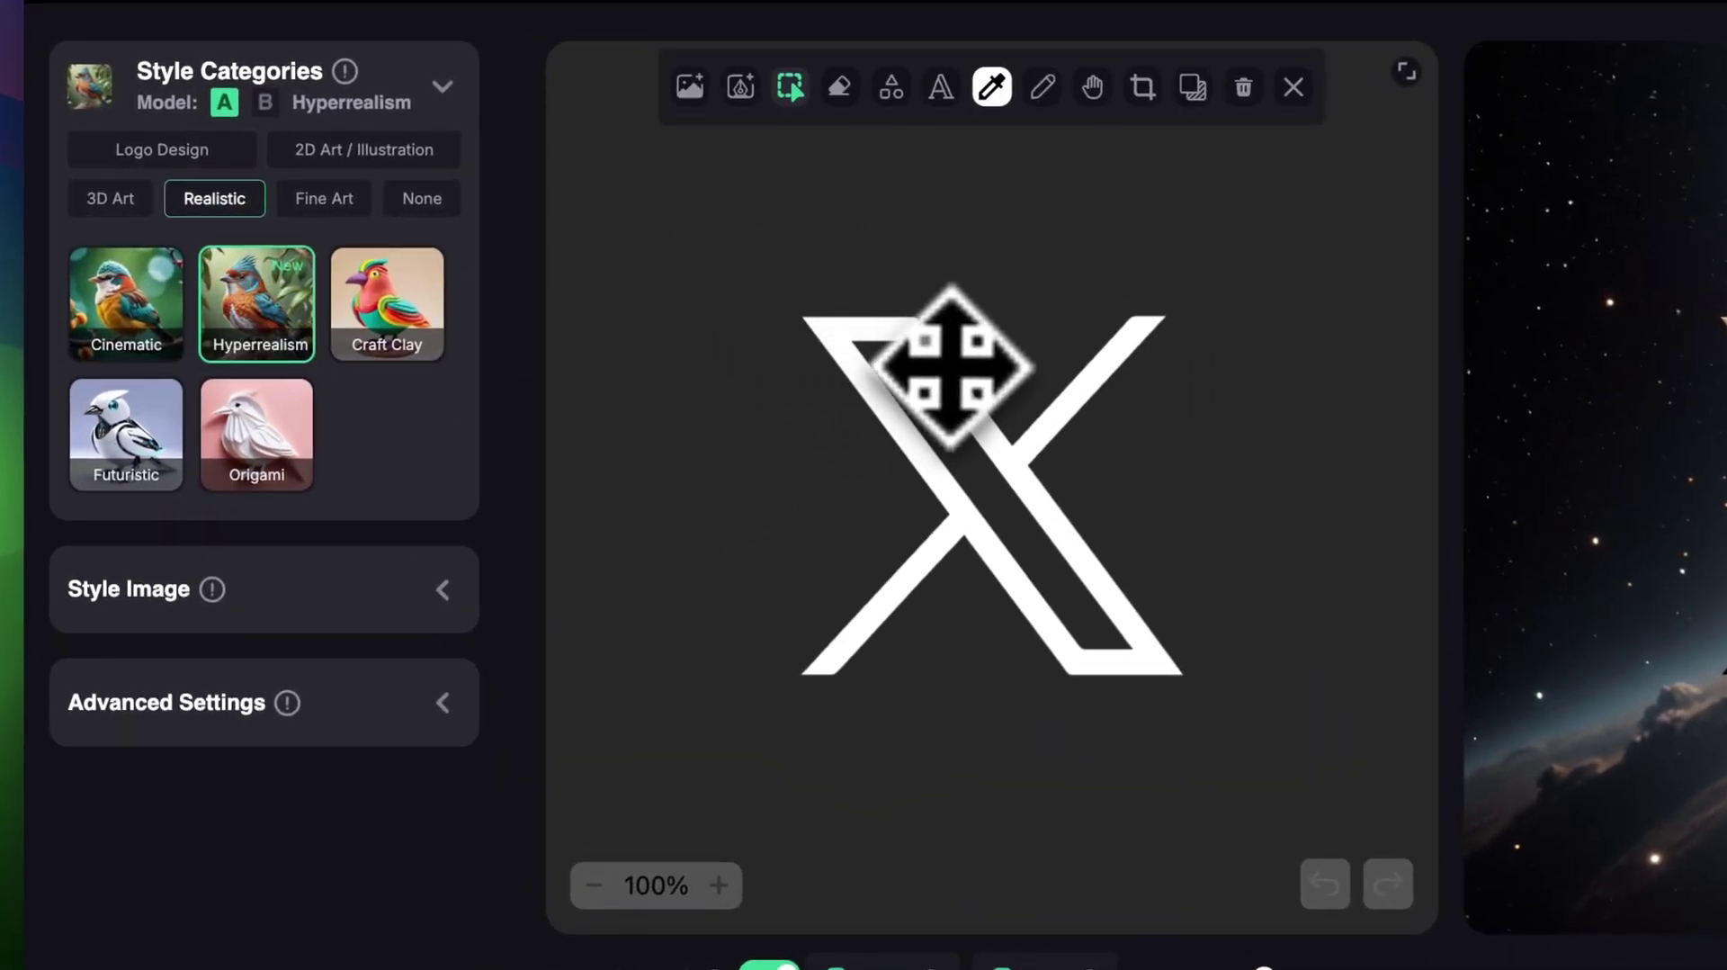
Step: Recolour the X logo's fill to bright pink (#ff47d6ff)
{"action": "left_click", "coordinate": [937, 374]}
{"action": "left_click", "coordinate": [535, 481]}
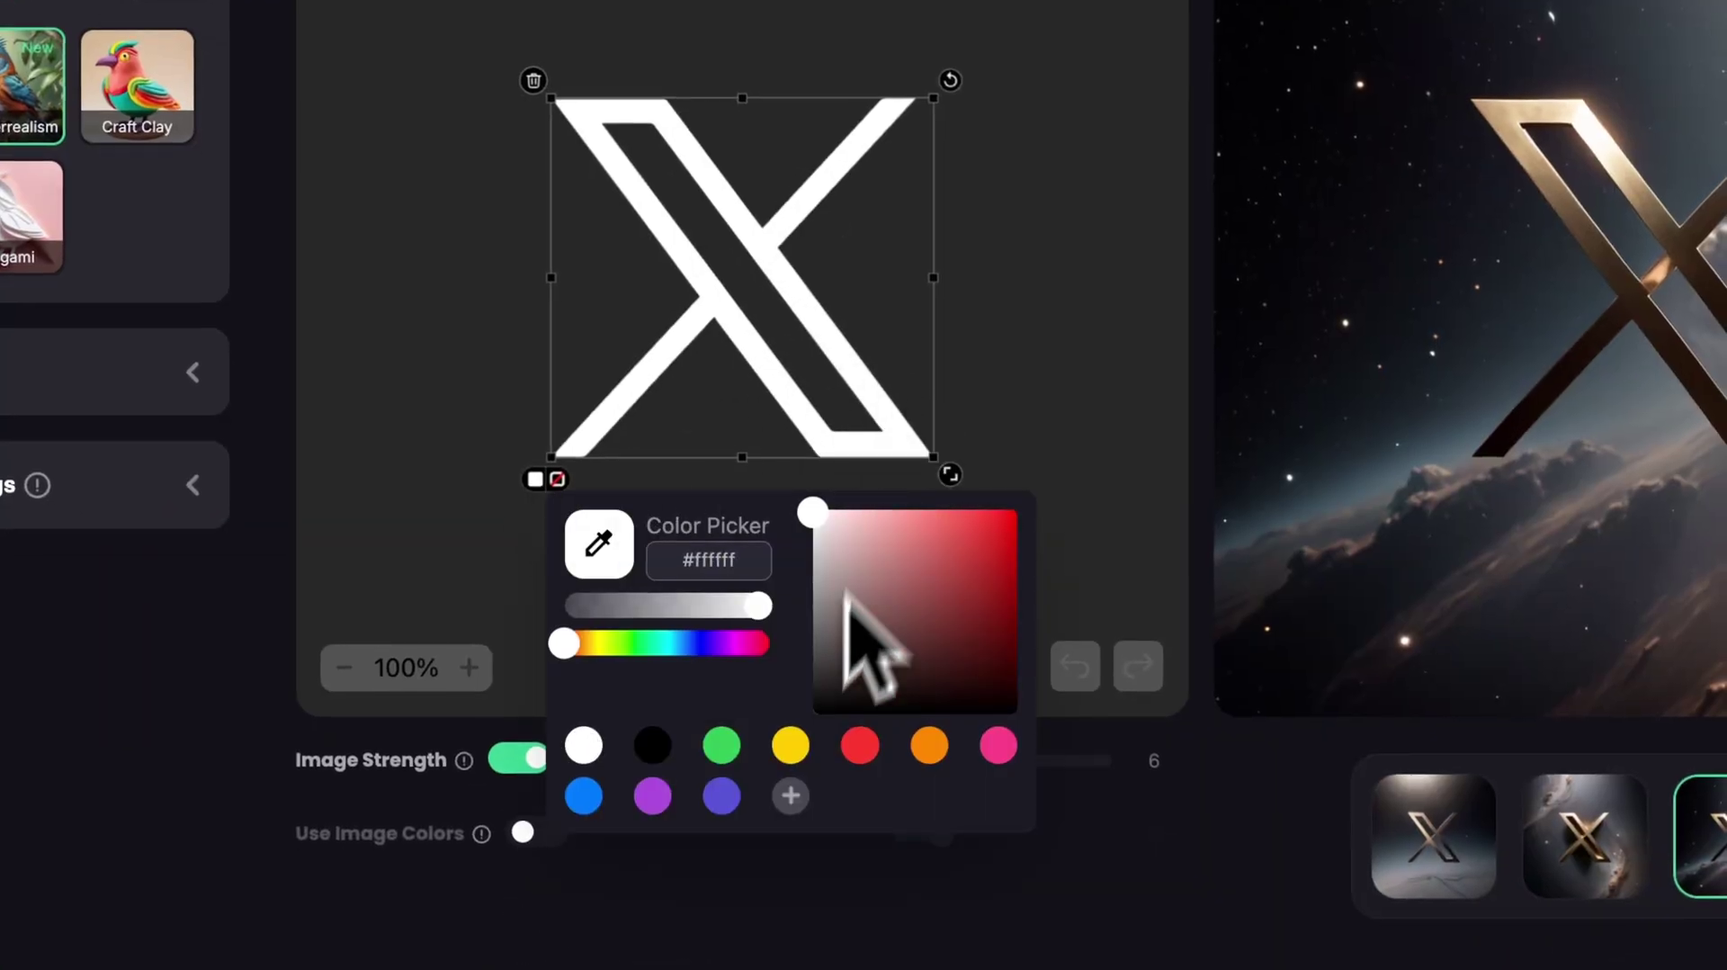
{"action": "left_click_drag", "start_coordinate": [666, 644], "coordinate": [747, 664]}
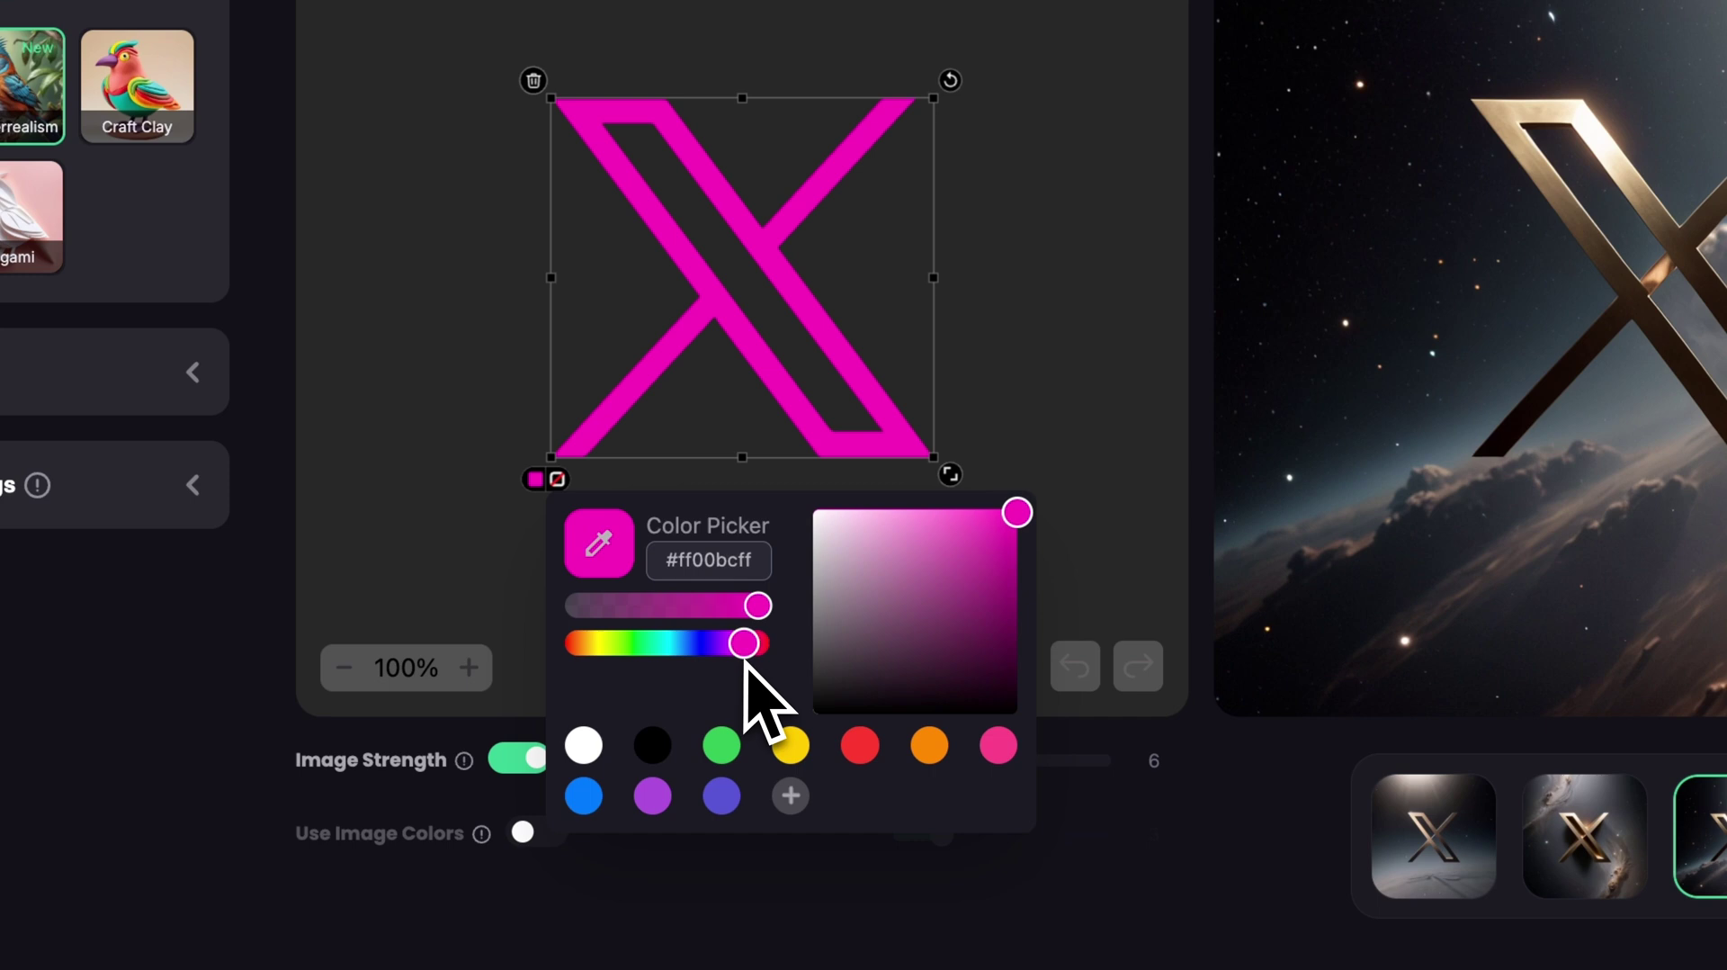
{"action": "left_click_drag", "start_coordinate": [944, 630], "coordinate": [964, 440]}
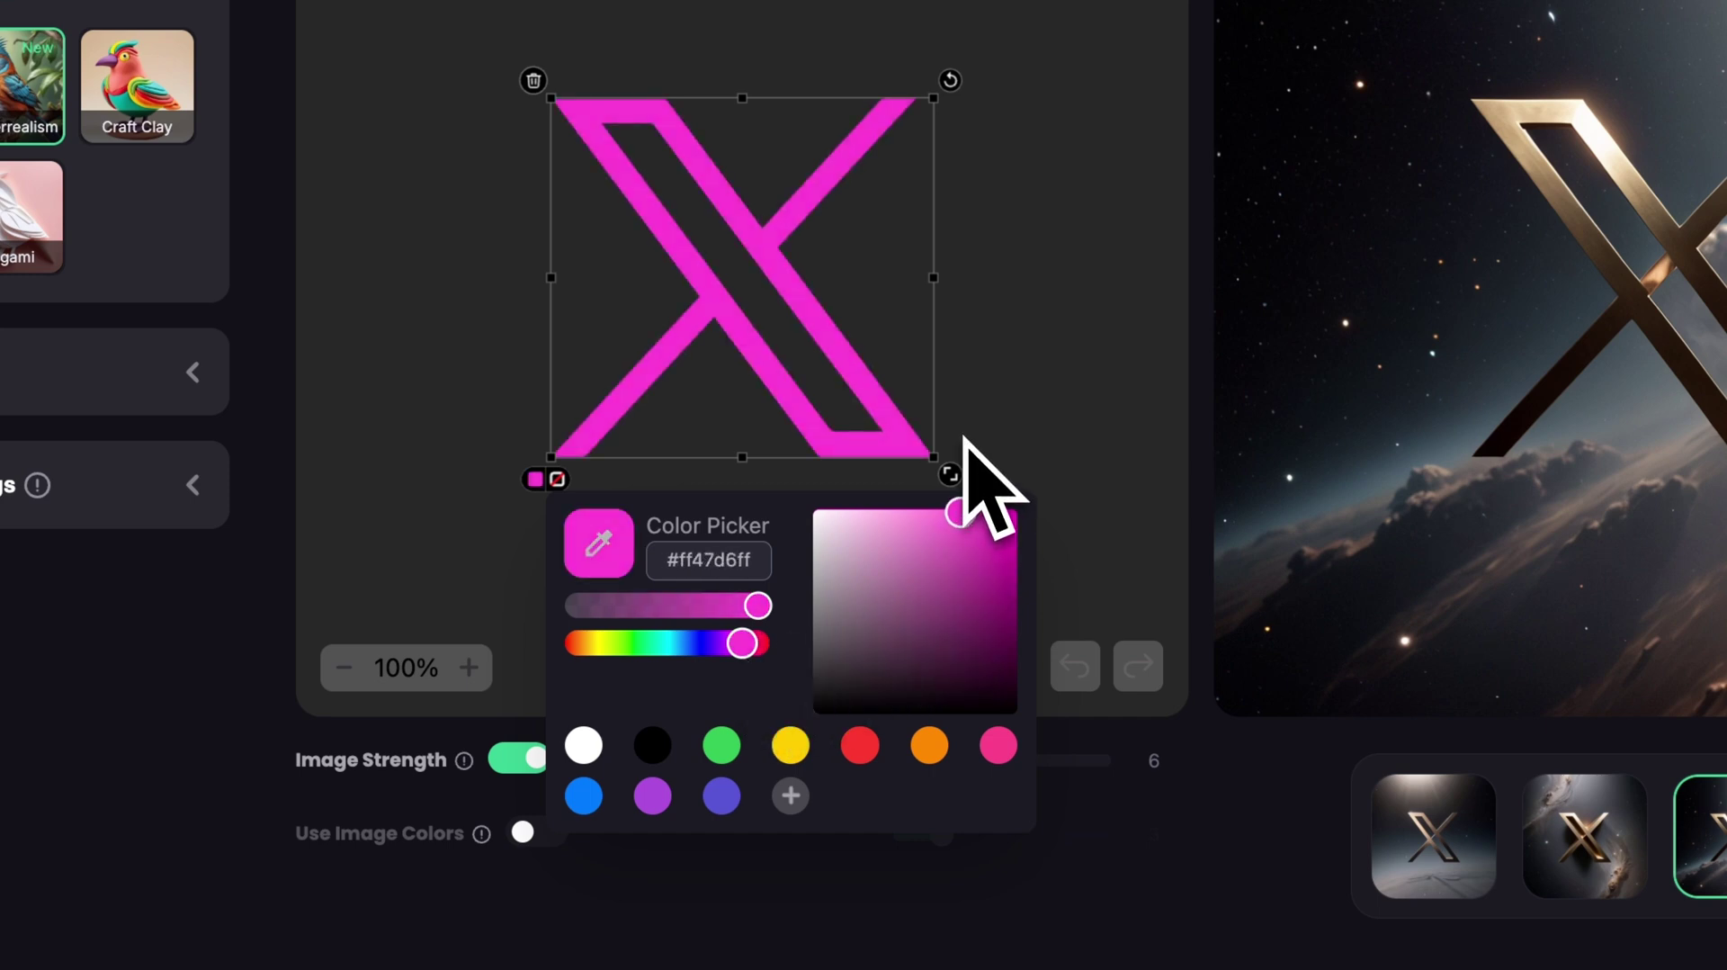
{"action": "left_click", "coordinate": [1033, 278]}
Step: Pick a light blue shade for the canvas background
{"action": "left_click", "coordinate": [827, 155]}
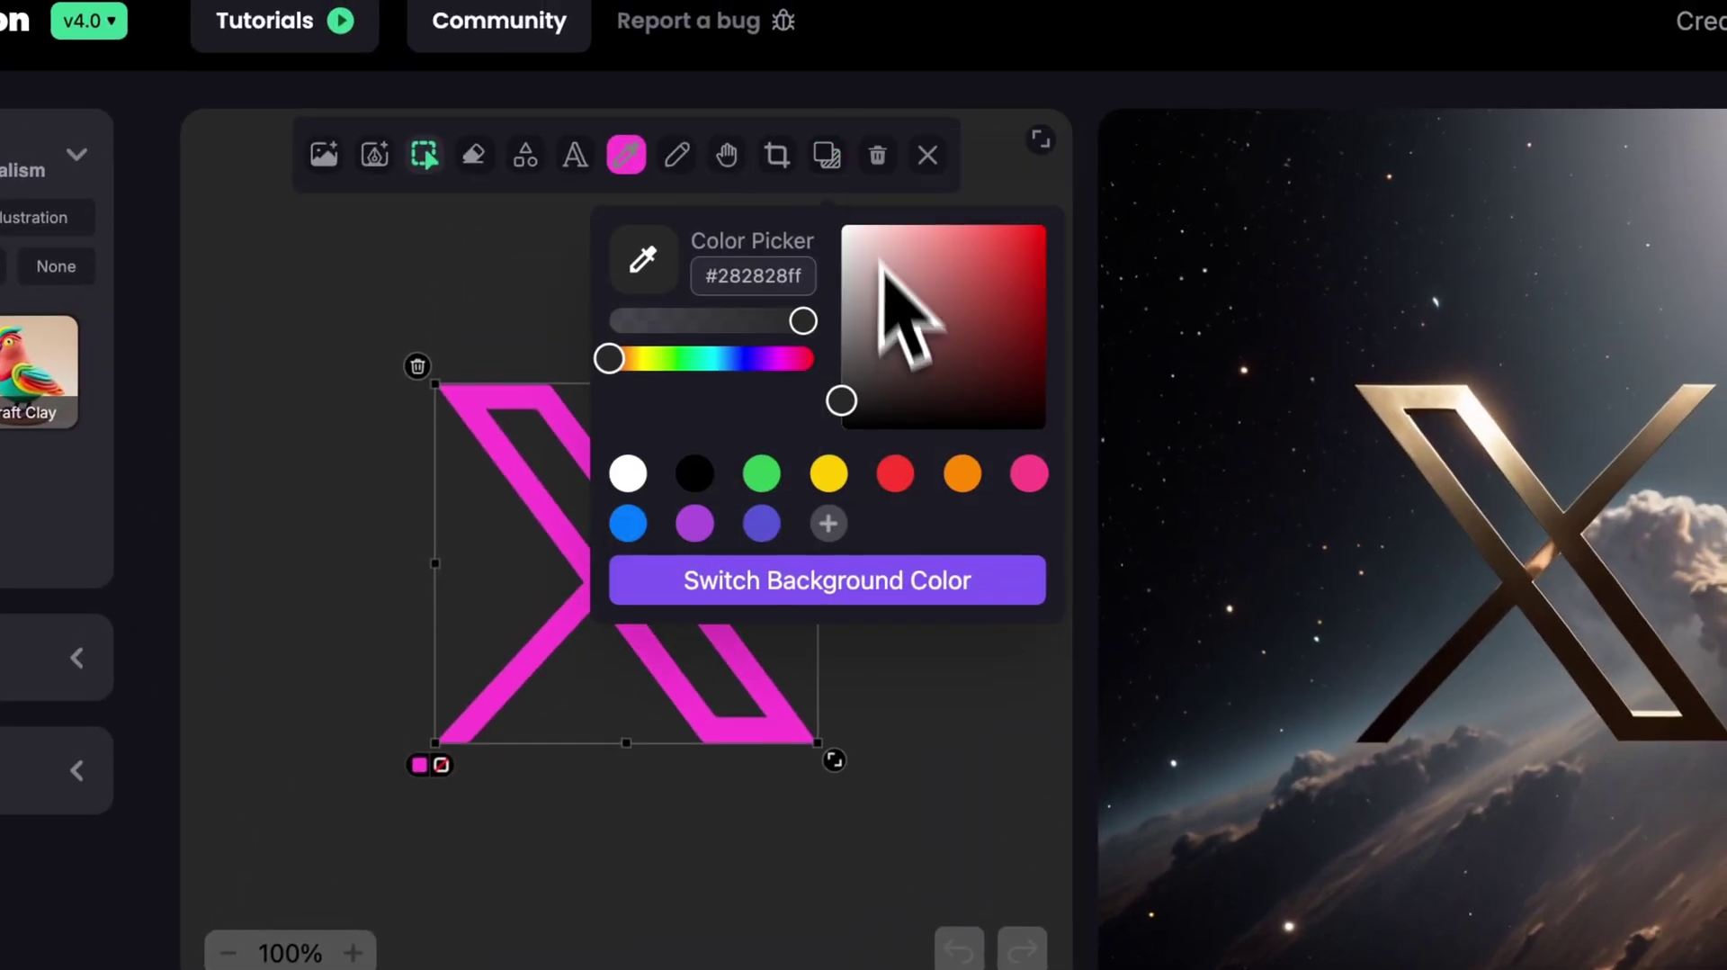
{"action": "left_click", "coordinate": [724, 360]}
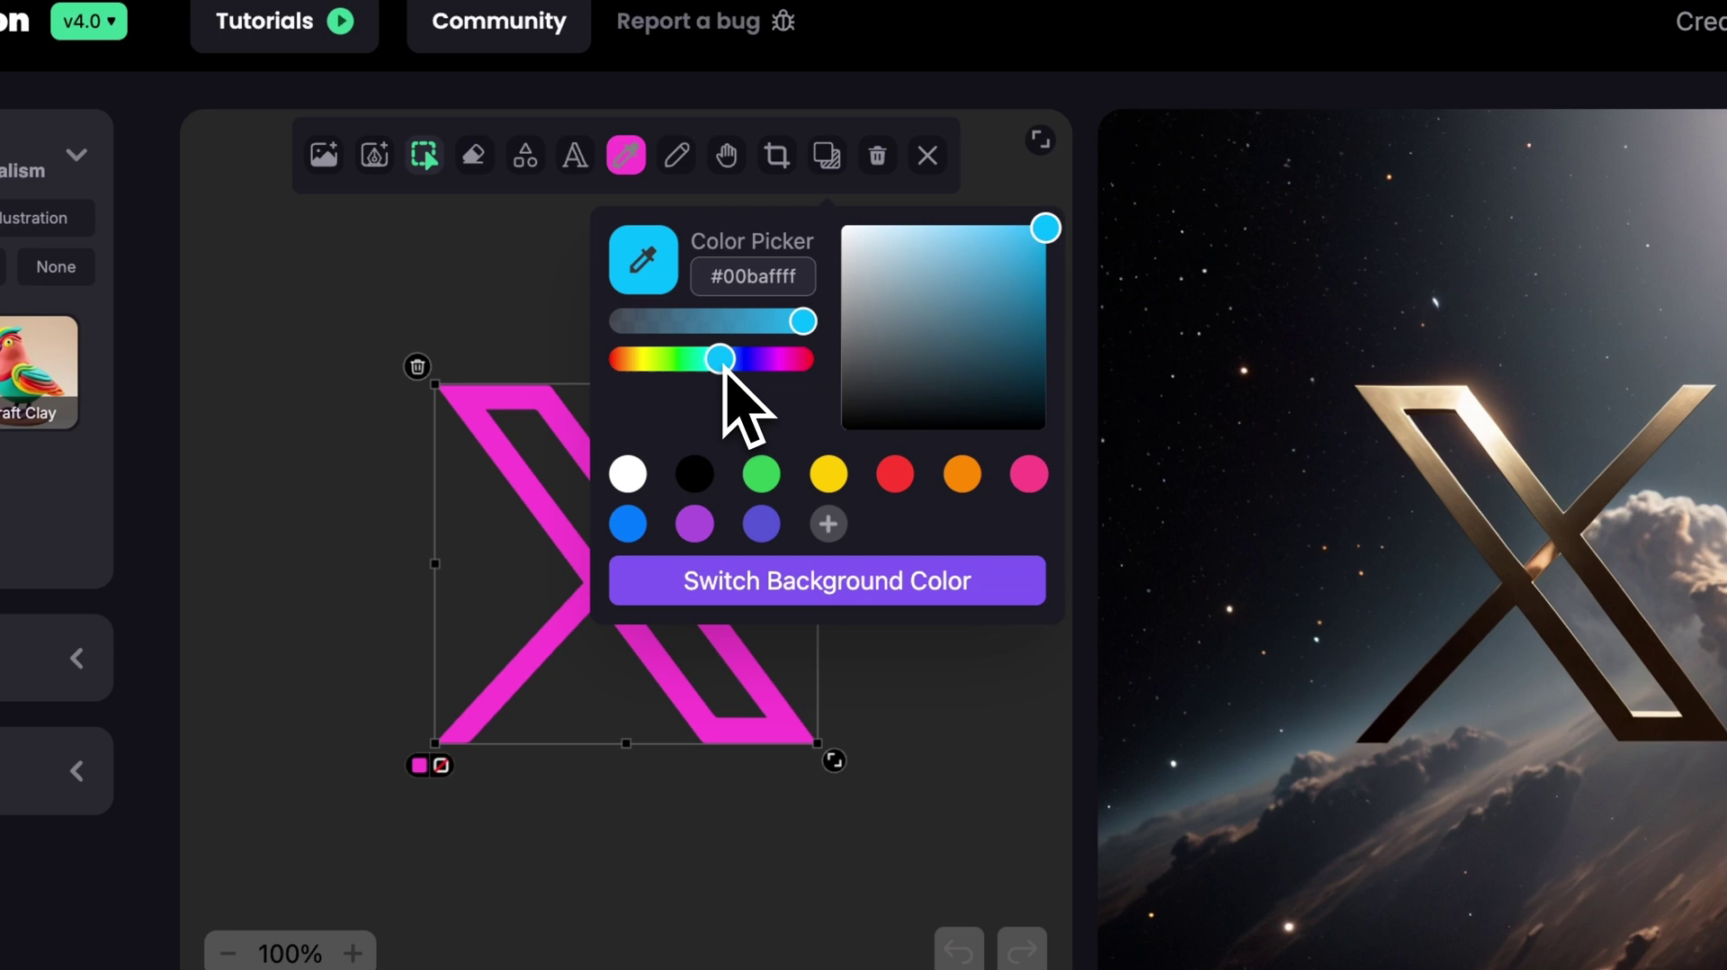
{"action": "left_click_drag", "start_coordinate": [924, 289], "coordinate": [971, 200]}
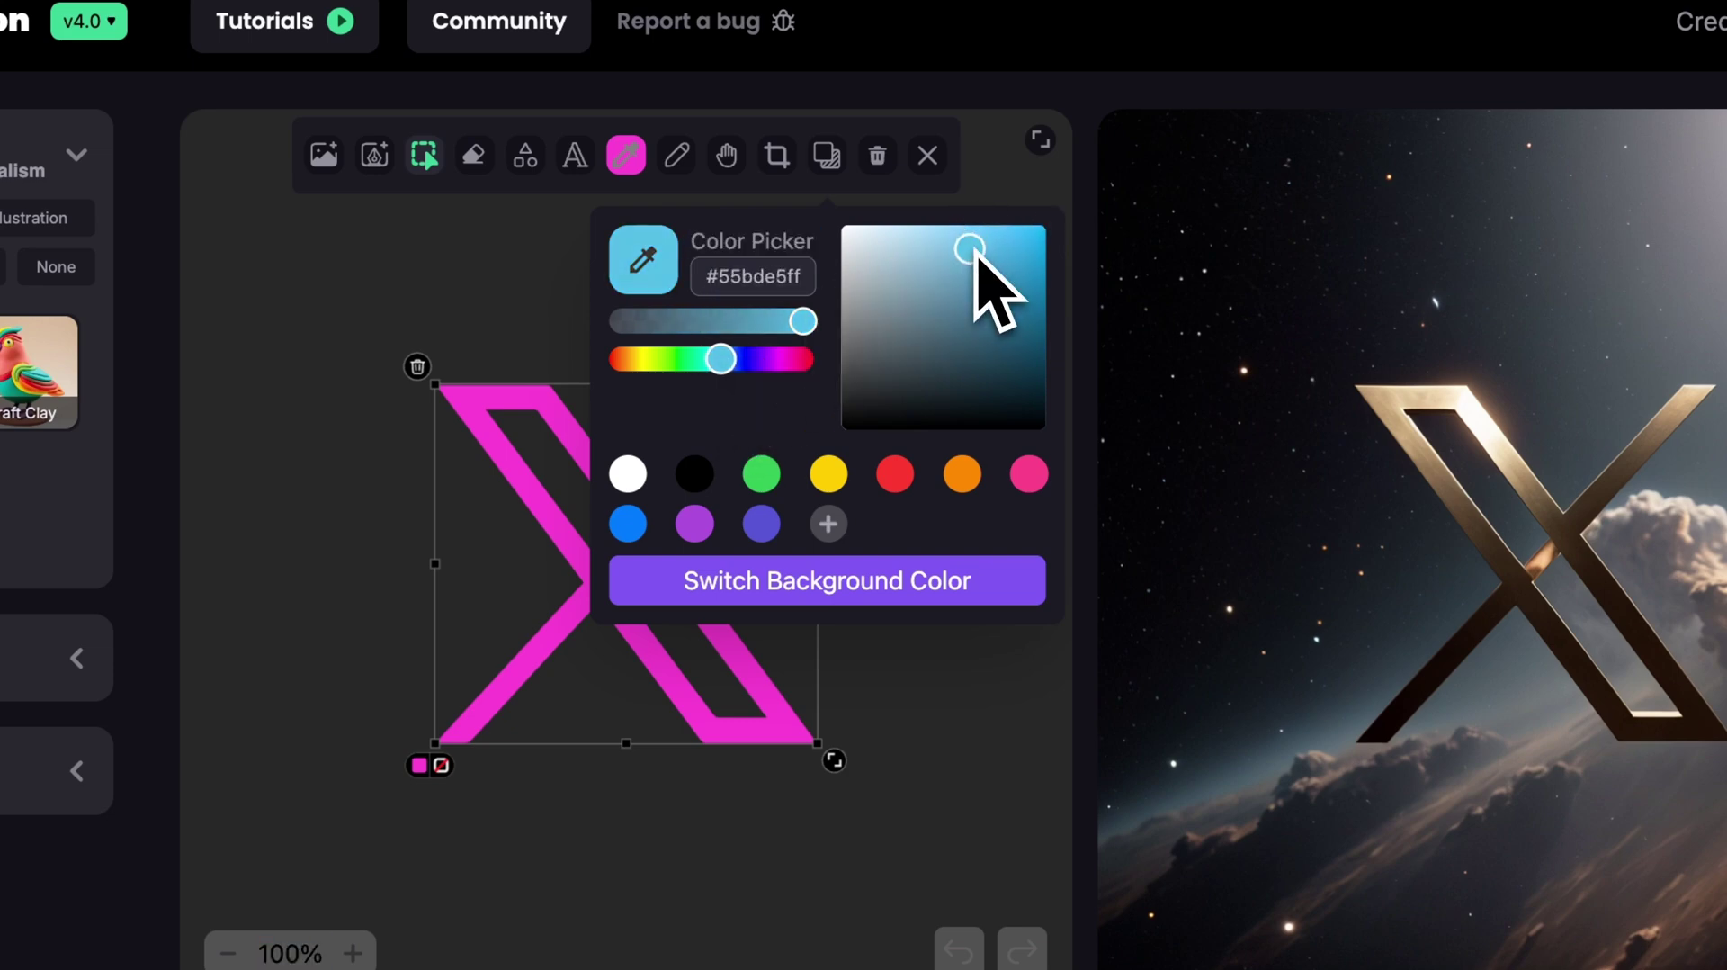
Step: Apply the light blue background, enter the glossy pink bubble-gum prompt, and turn Use Image Colors on at strength 5
{"action": "left_click", "coordinate": [857, 581]}
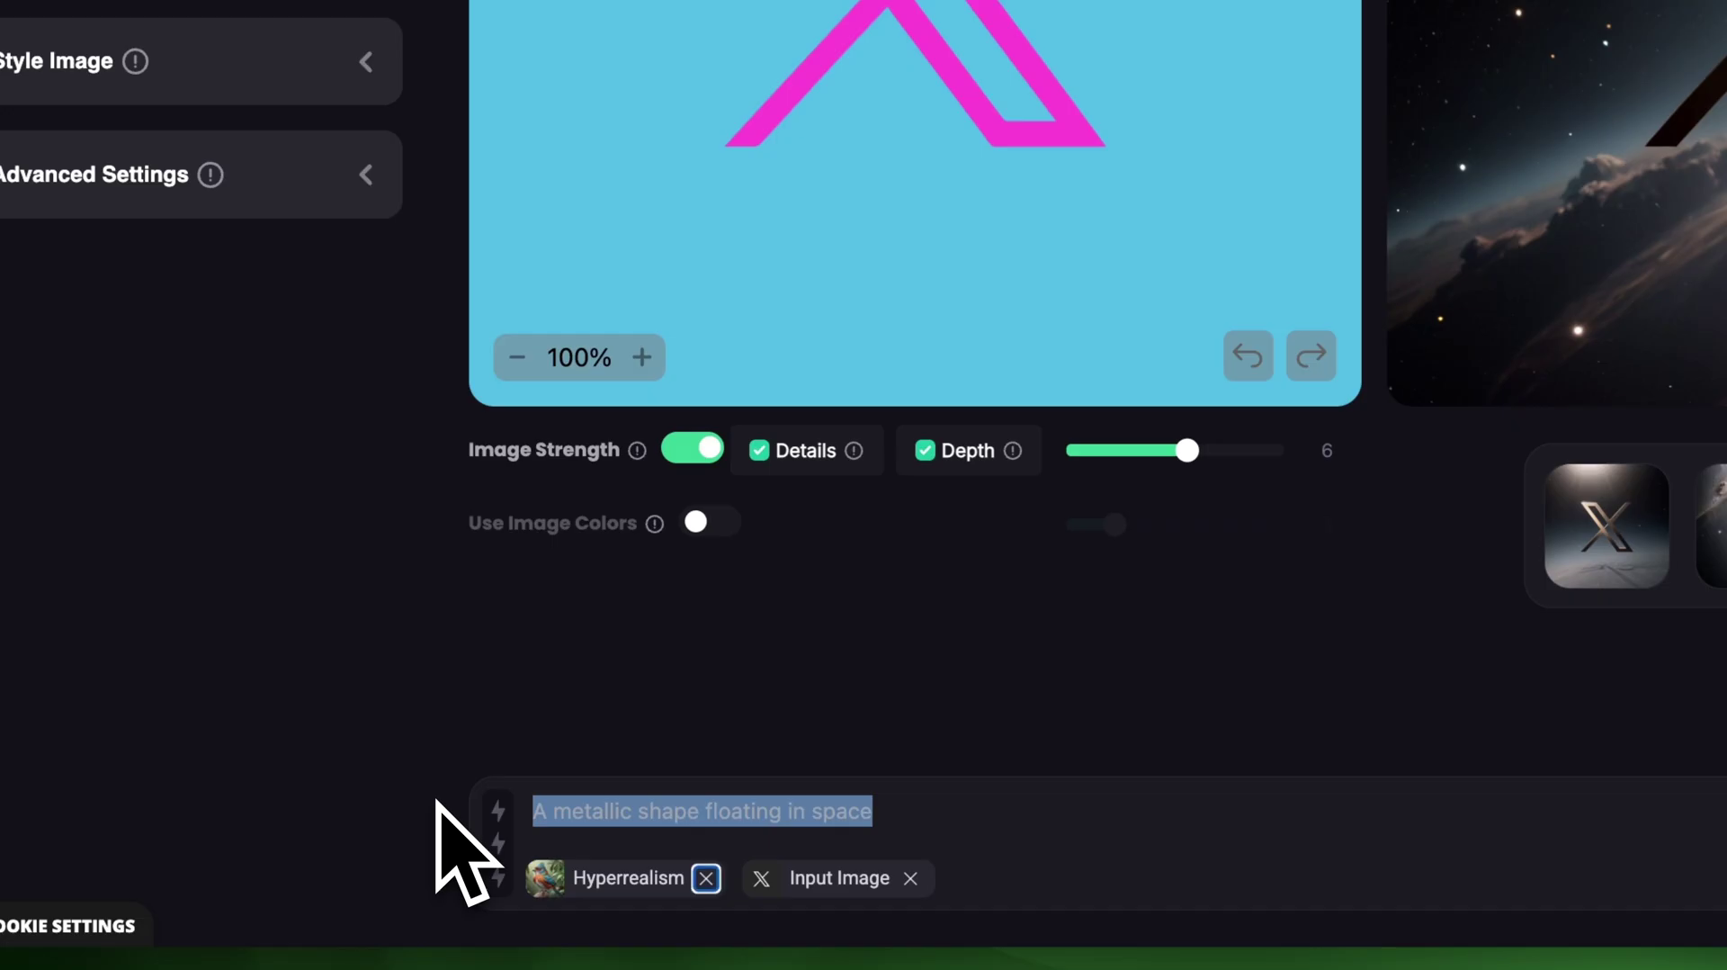
{"action": "type", "text": "A"}
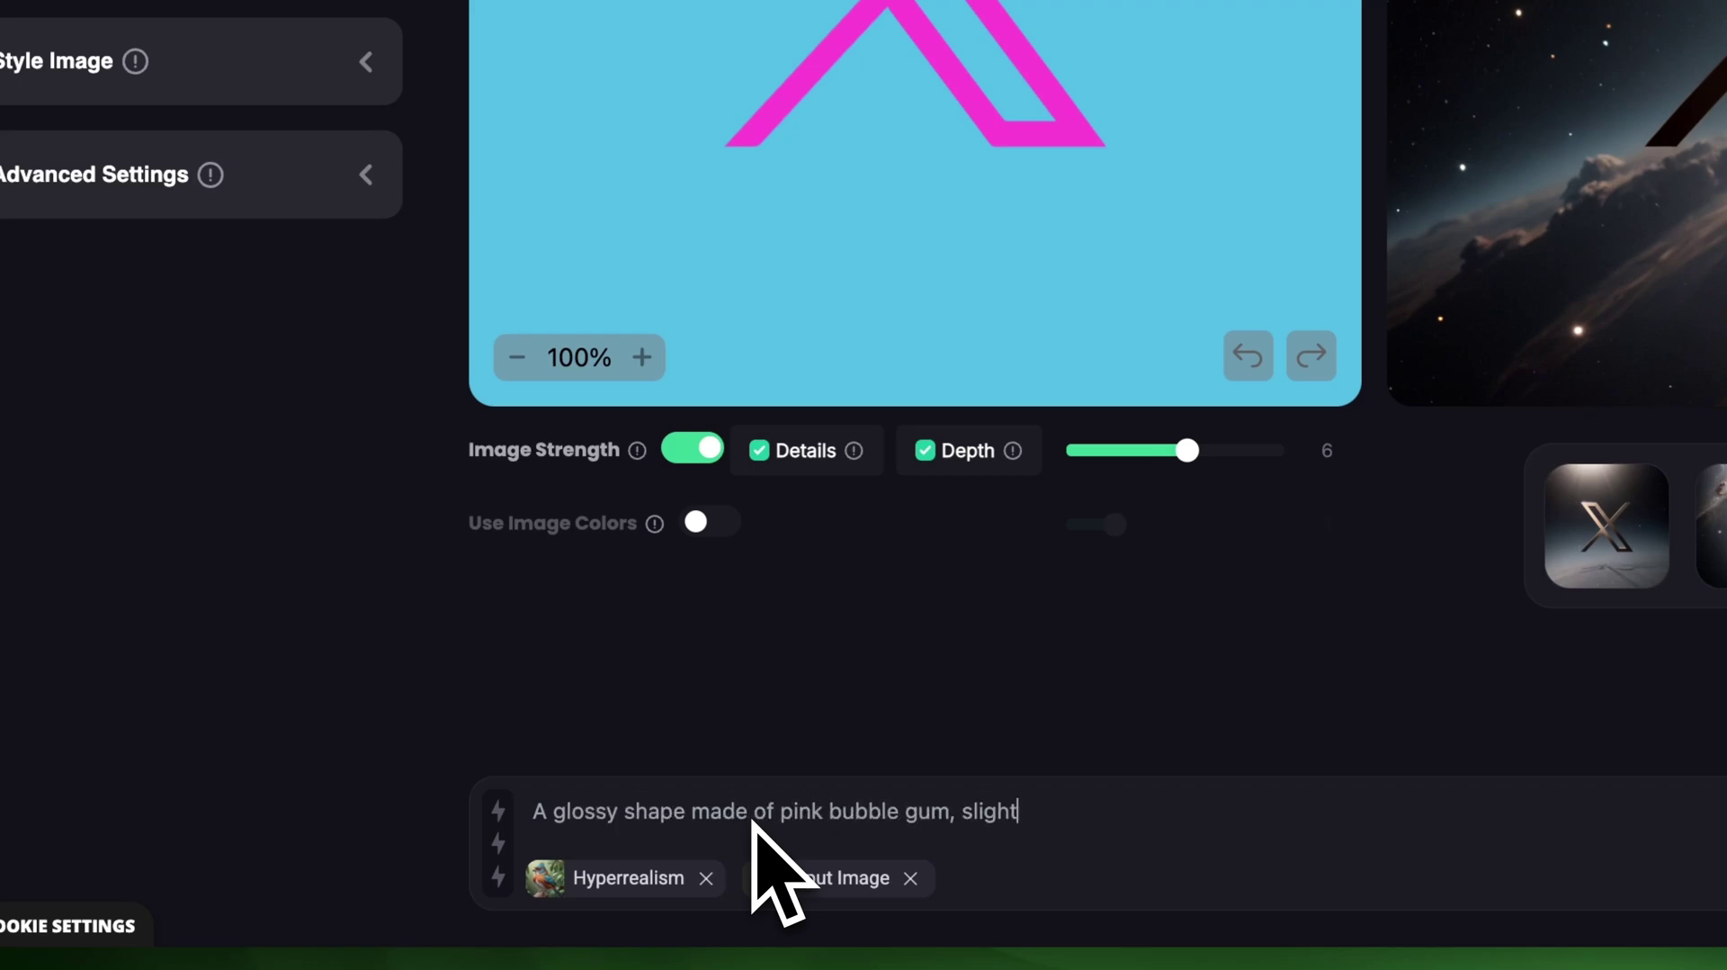
{"action": "type", "text": "and shiny"}
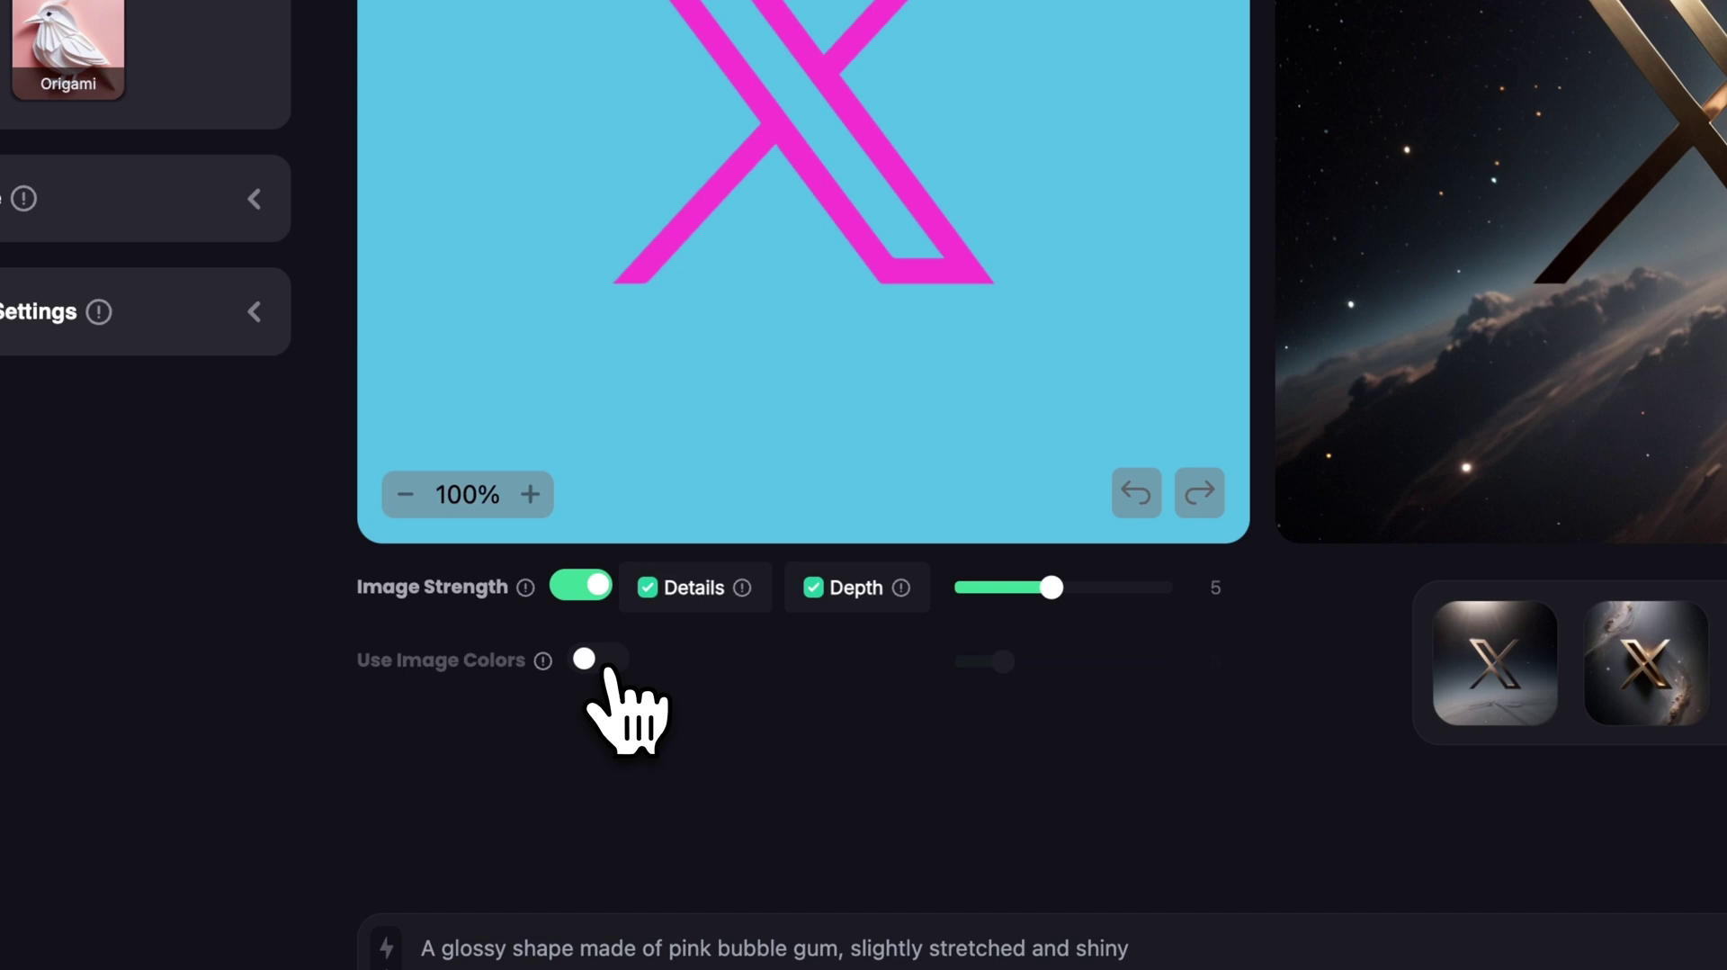
{"action": "left_click", "coordinate": [601, 666]}
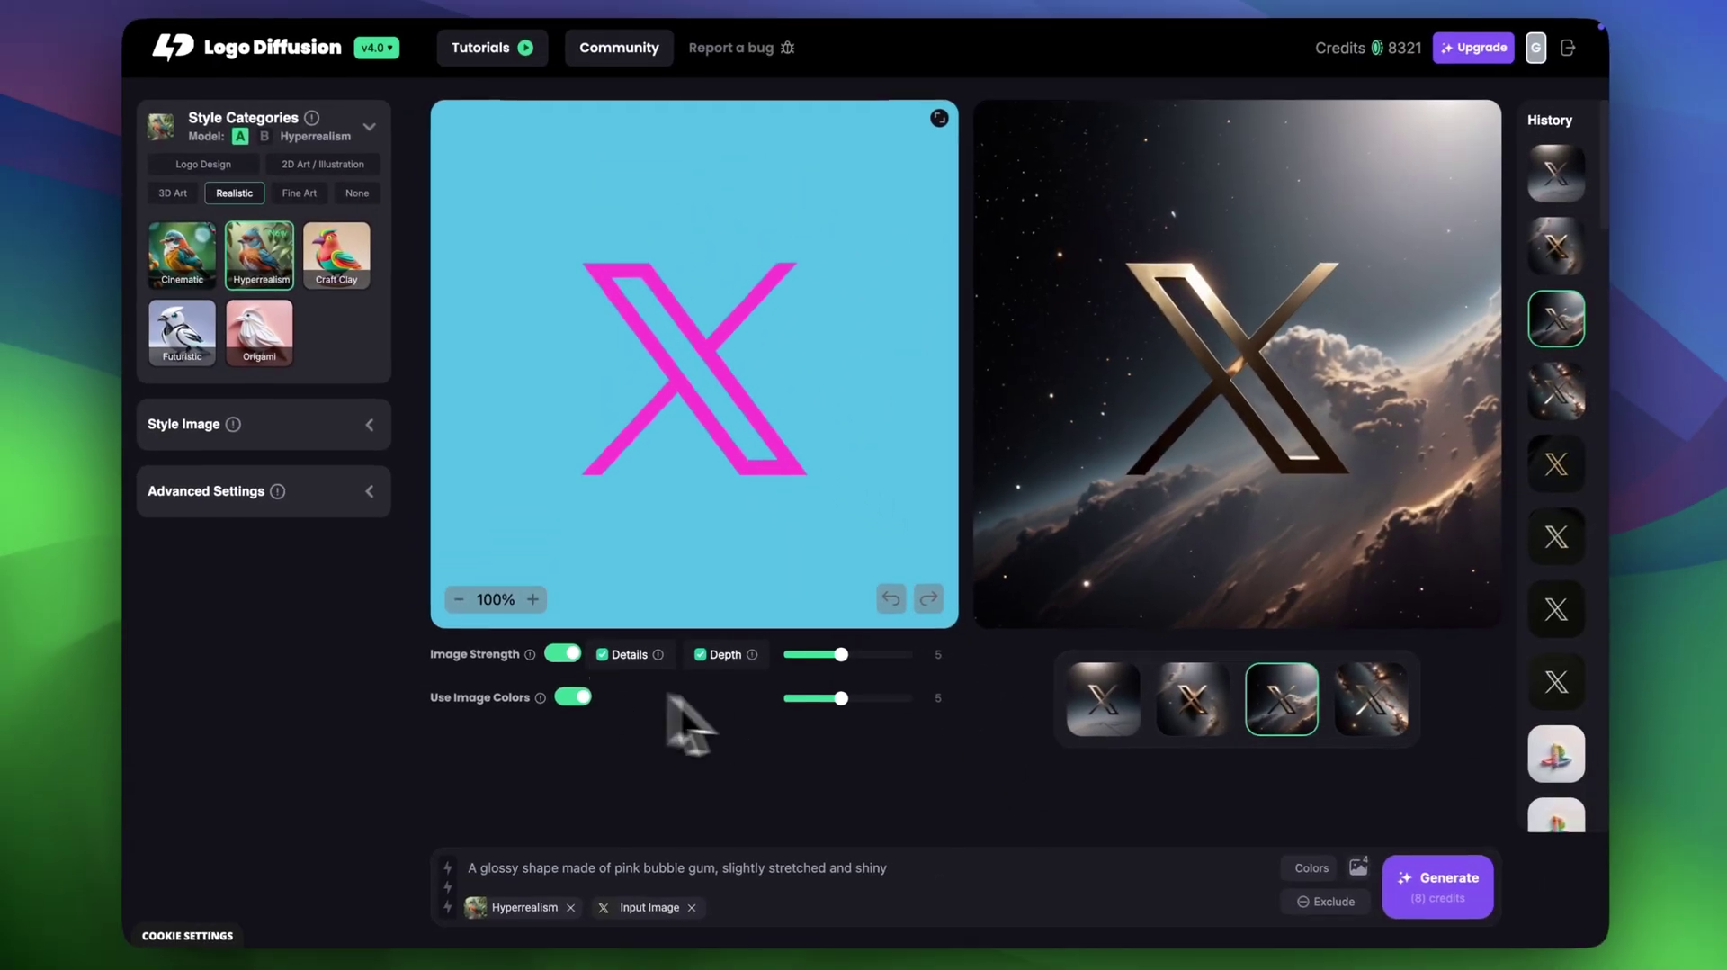
{"action": "mouse_move", "coordinate": [780, 618]}
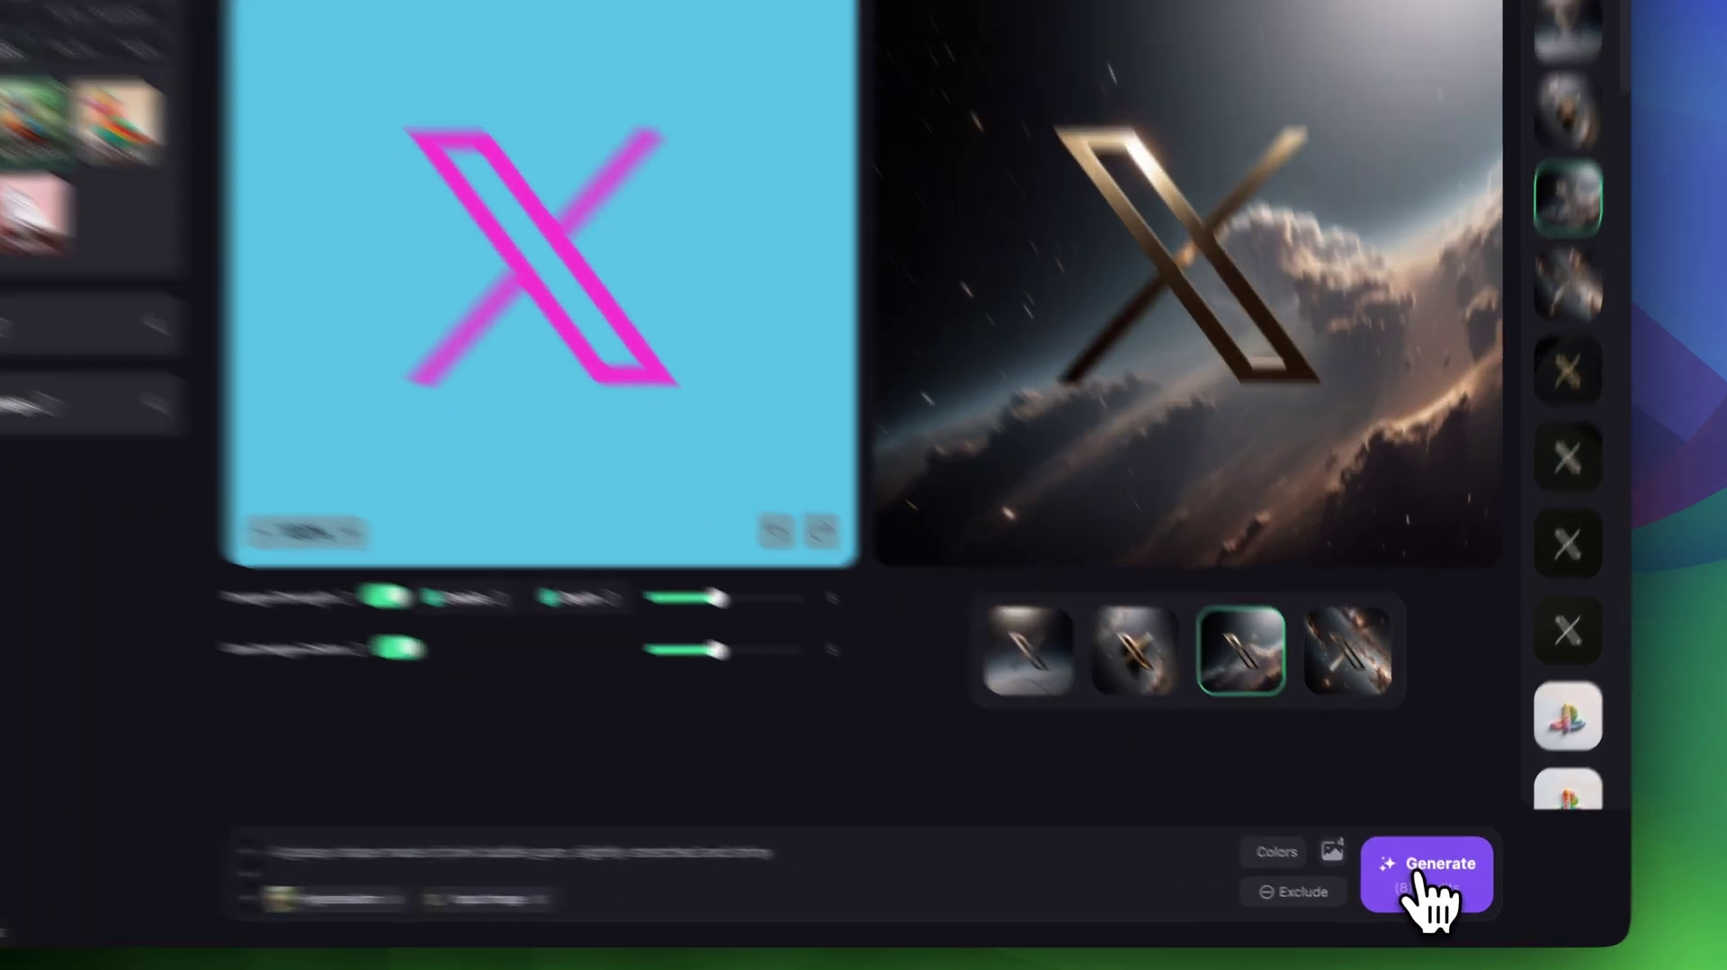
Step: Generate the pink bubble-gum X renders and browse them, ending on the first variant
{"action": "left_click", "coordinate": [1431, 885]}
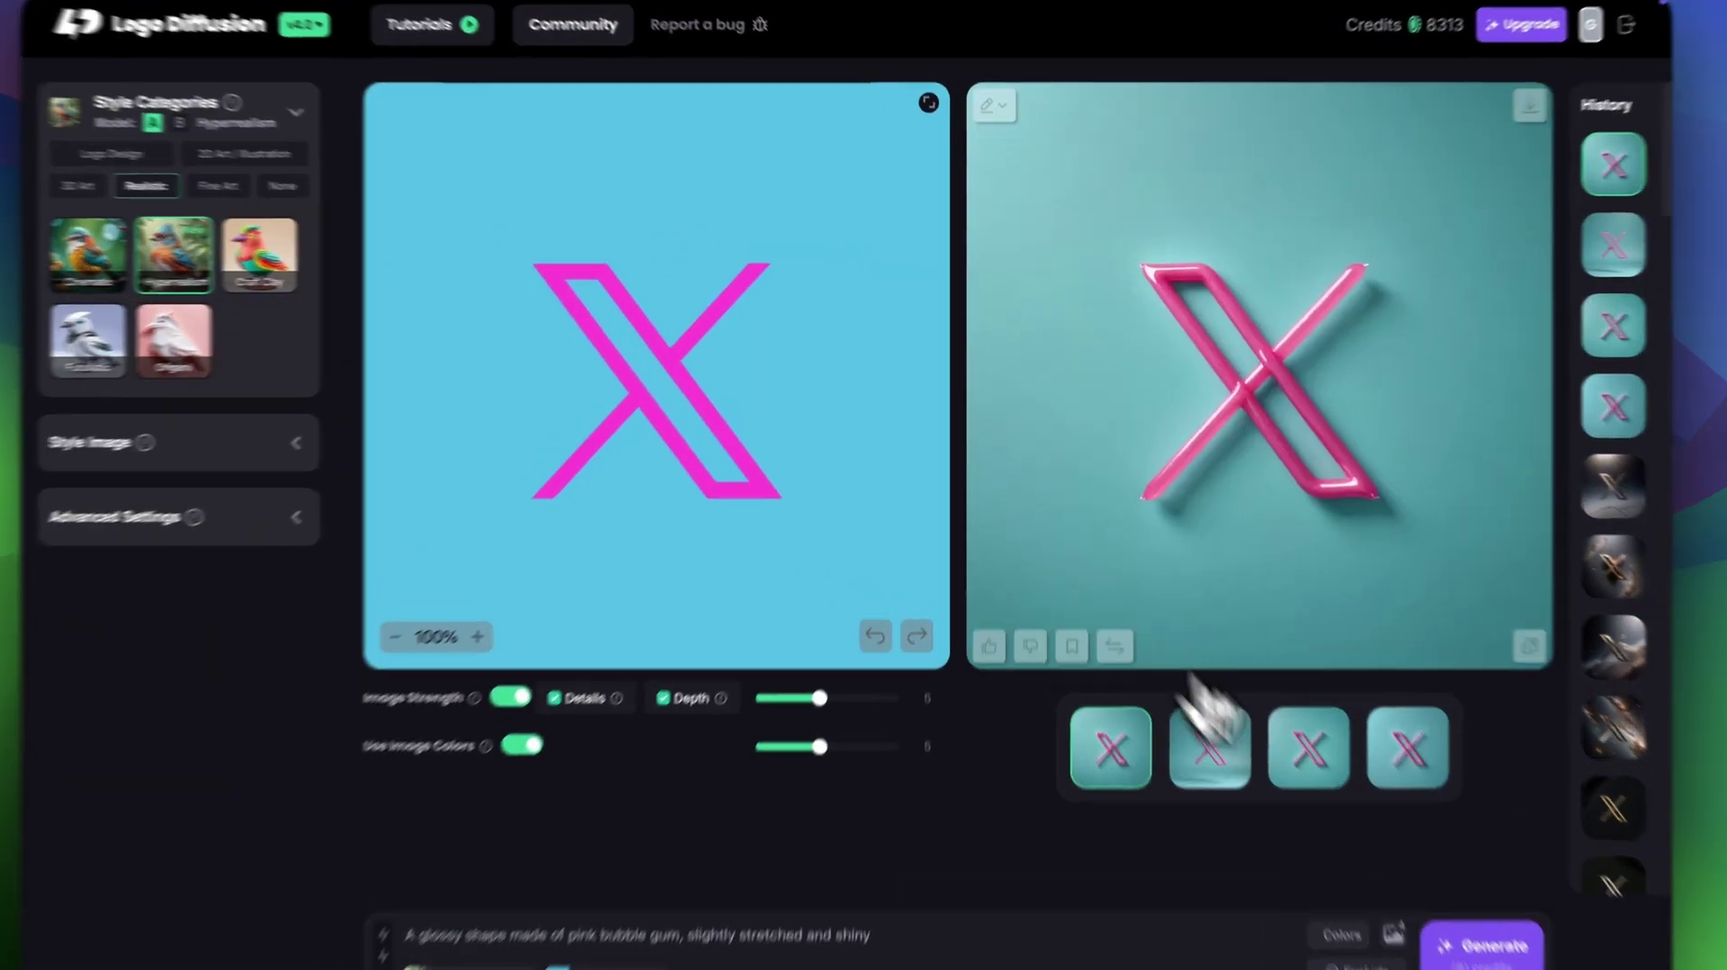
{"action": "left_click", "coordinate": [1188, 700]}
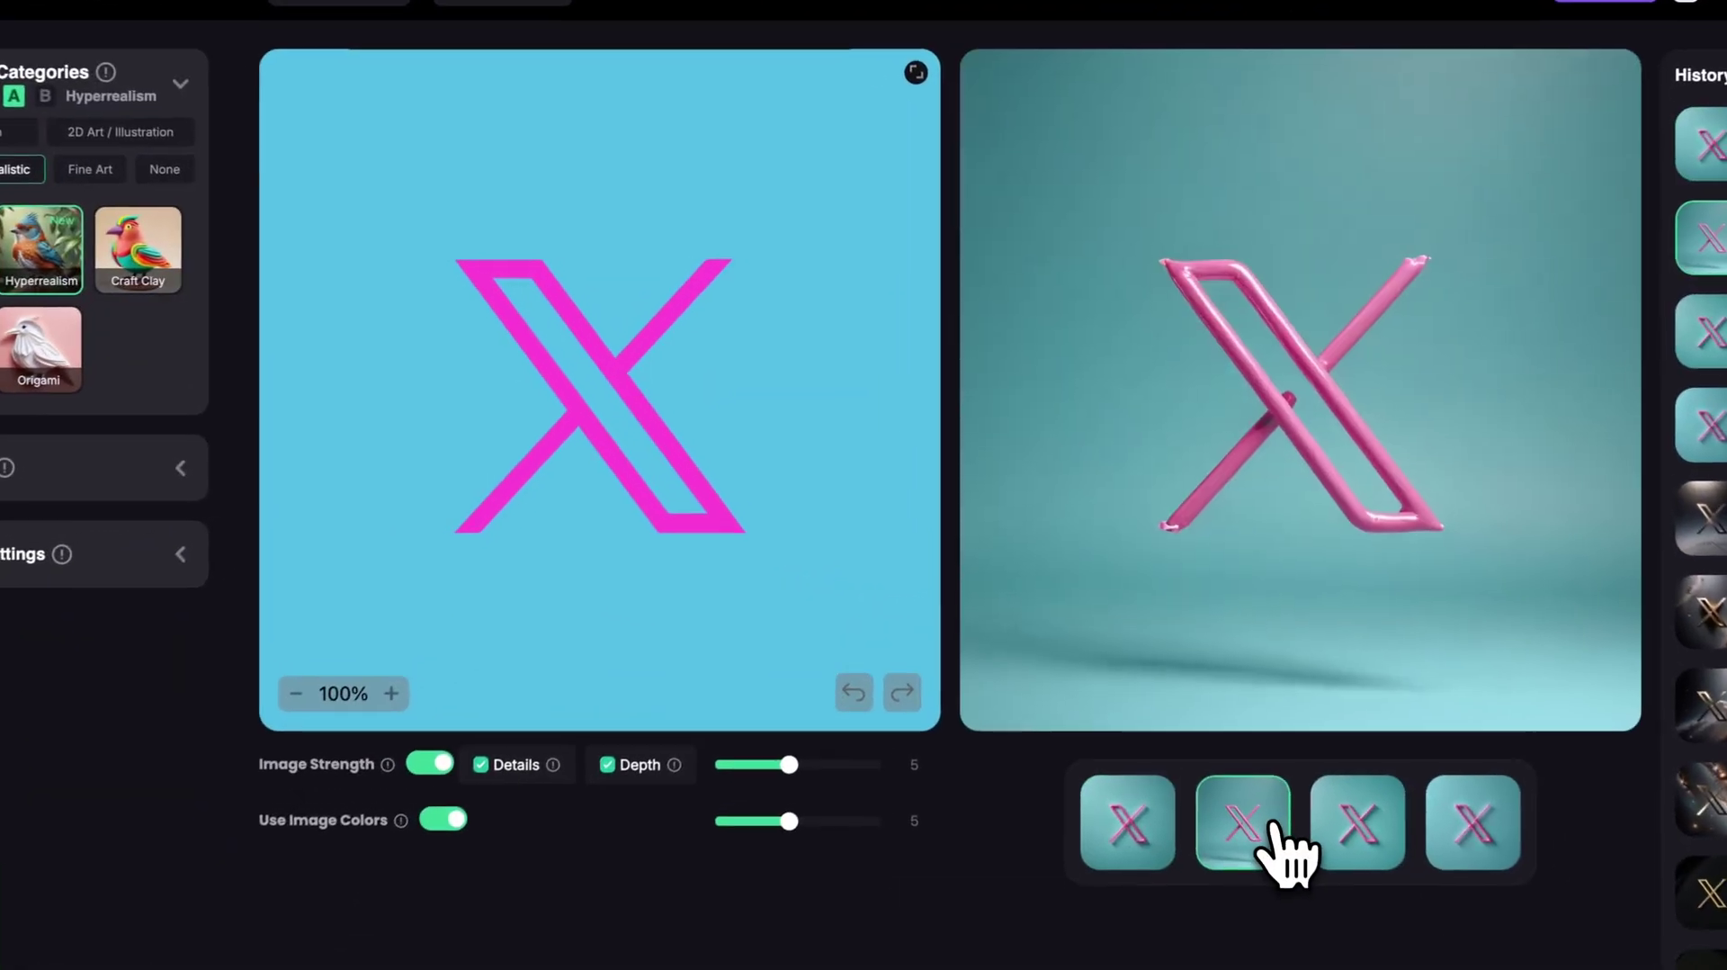
{"action": "left_click", "coordinate": [1288, 701]}
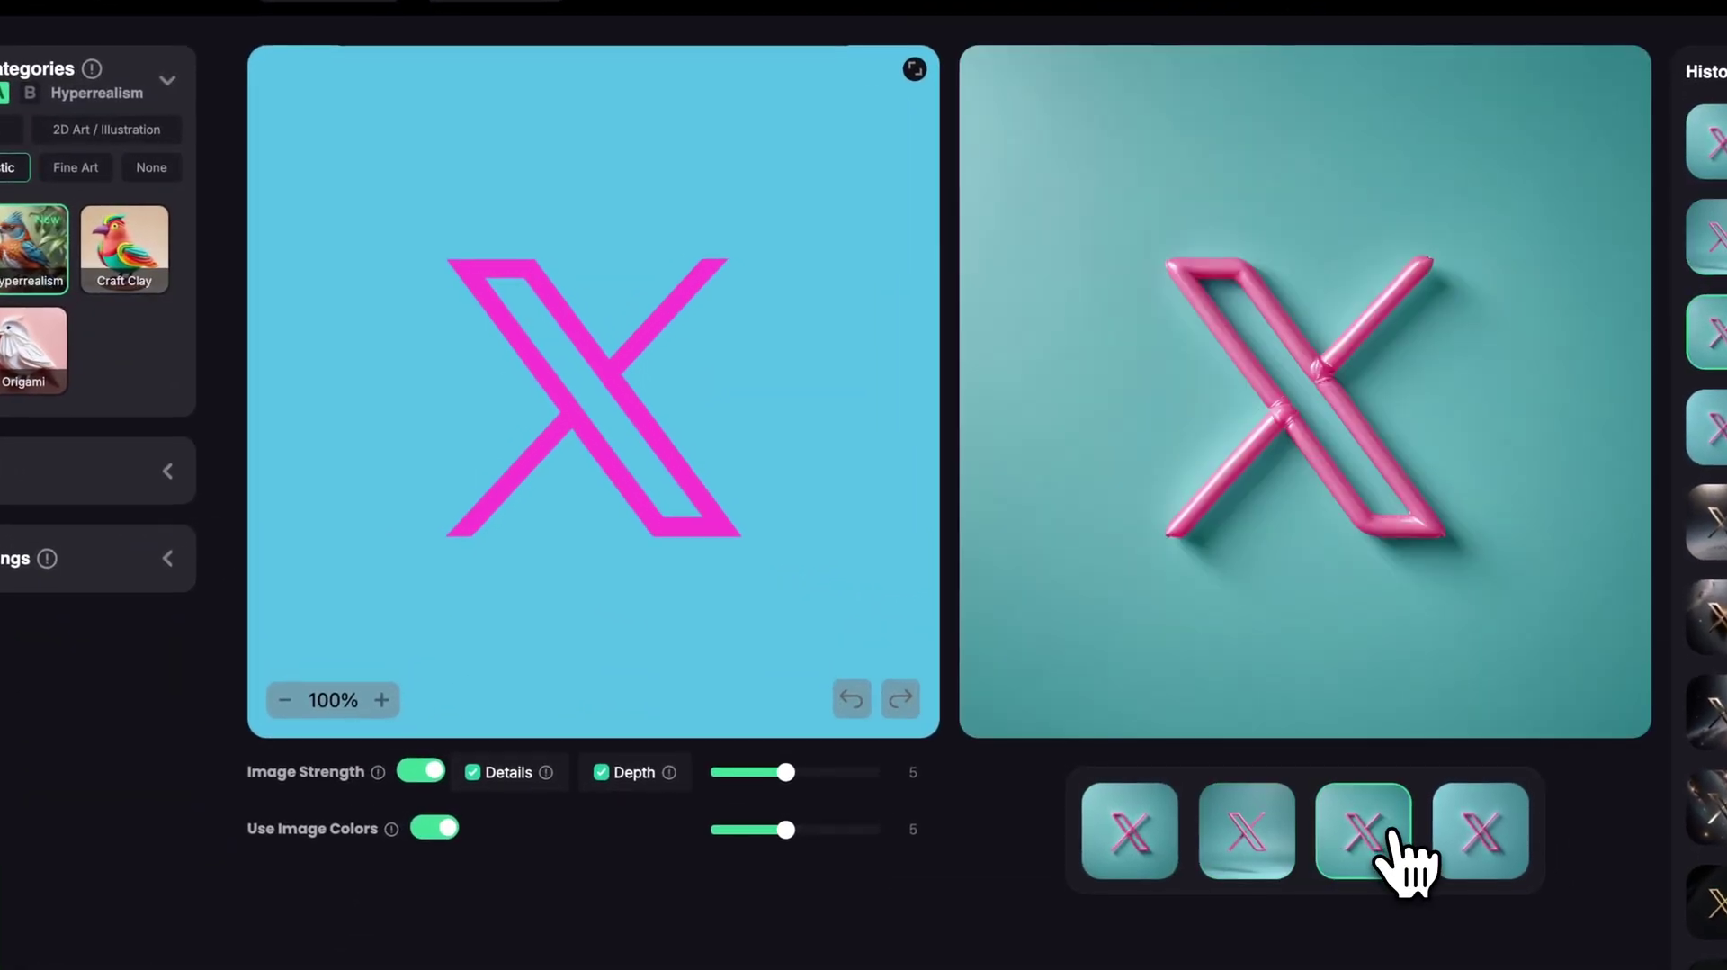
{"action": "left_click", "coordinate": [1493, 835]}
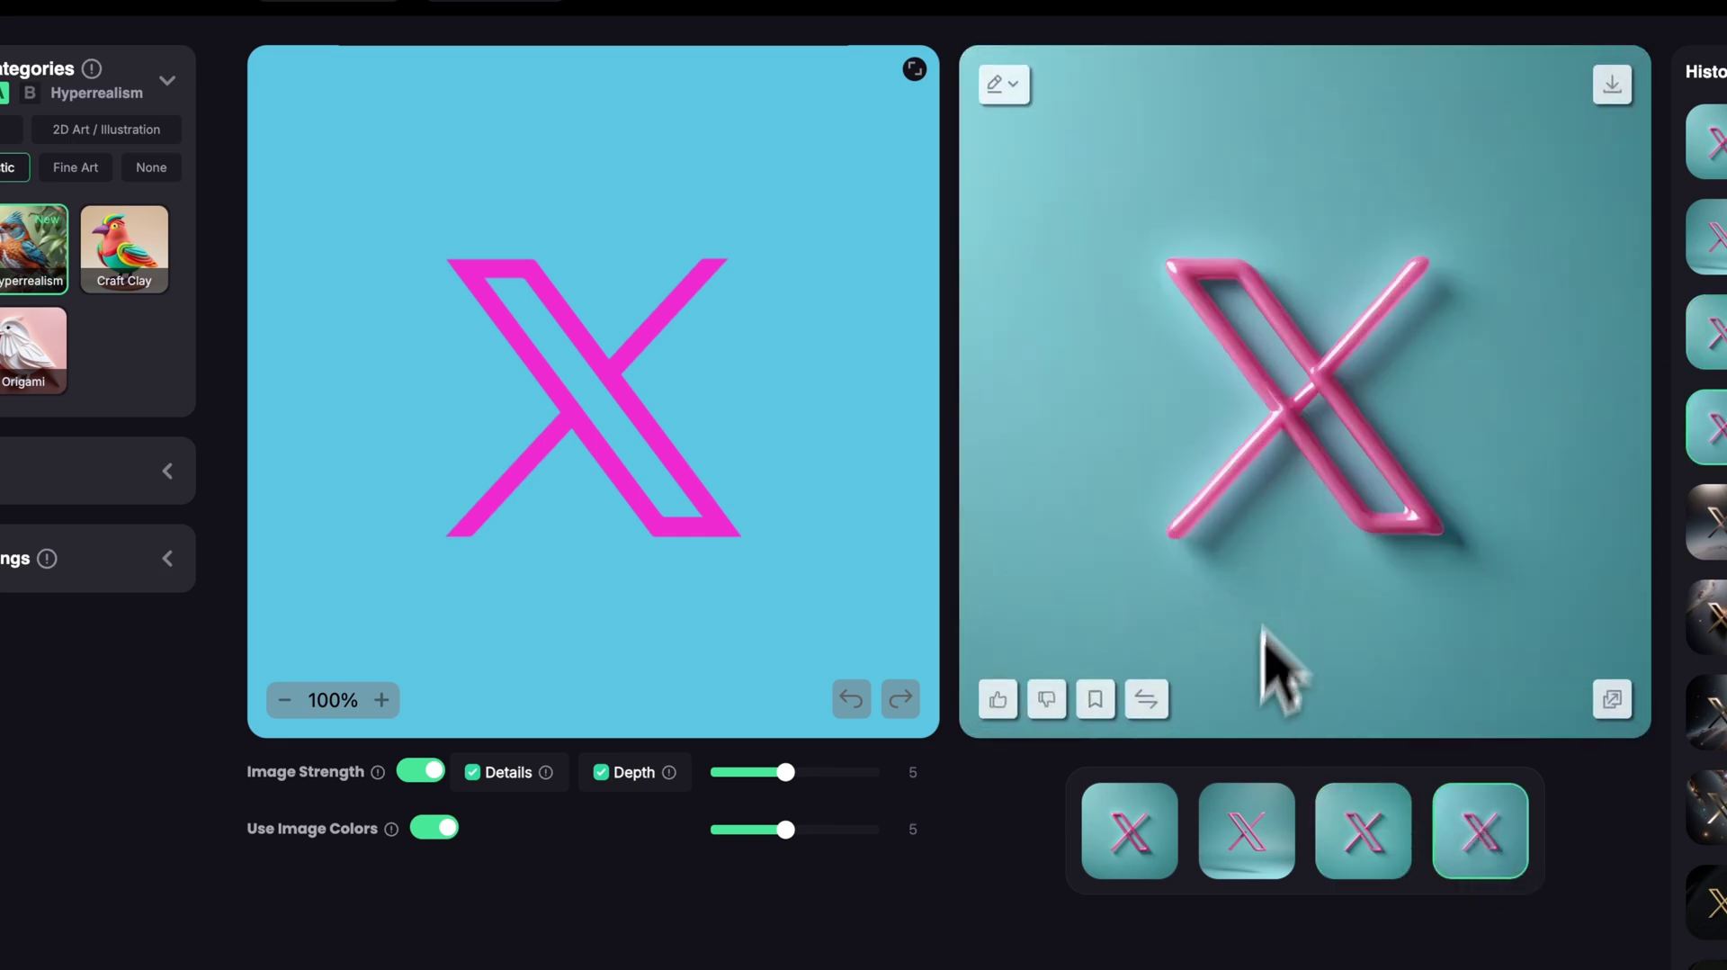
{"action": "left_click", "coordinate": [1136, 826]}
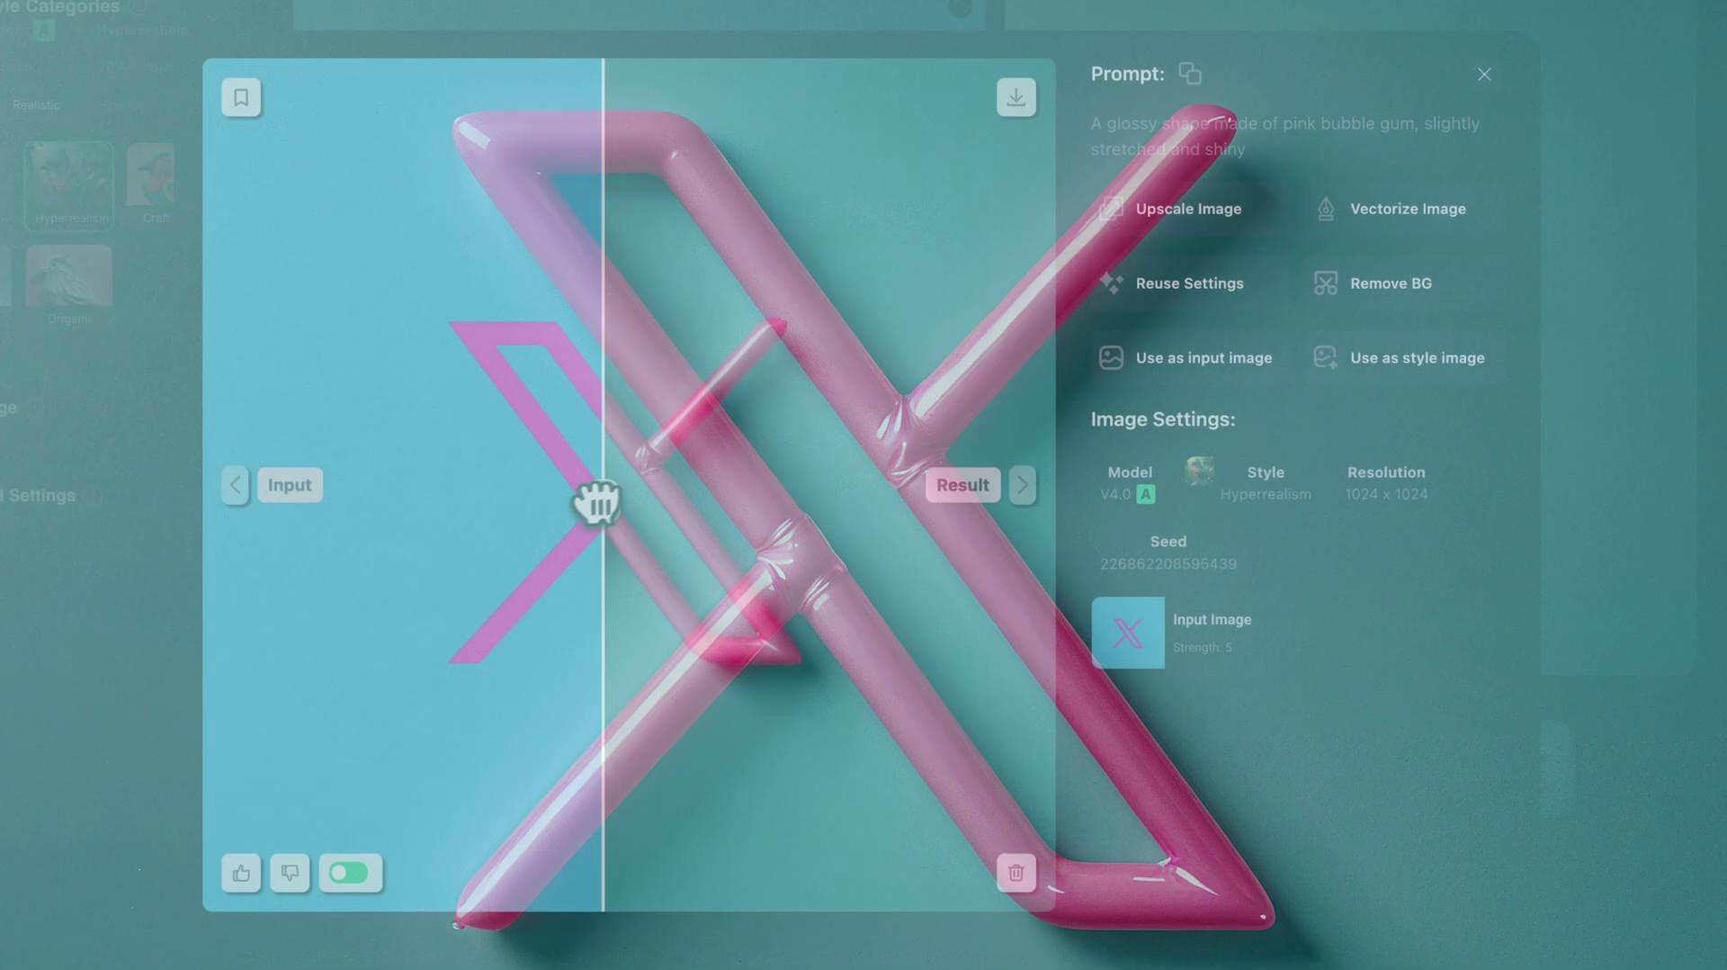
Step: Sweep the comparison divider between the flat X and its bubble-gum render, then close the details
{"action": "left_click_drag", "start_coordinate": [597, 504], "coordinate": [686, 600]}
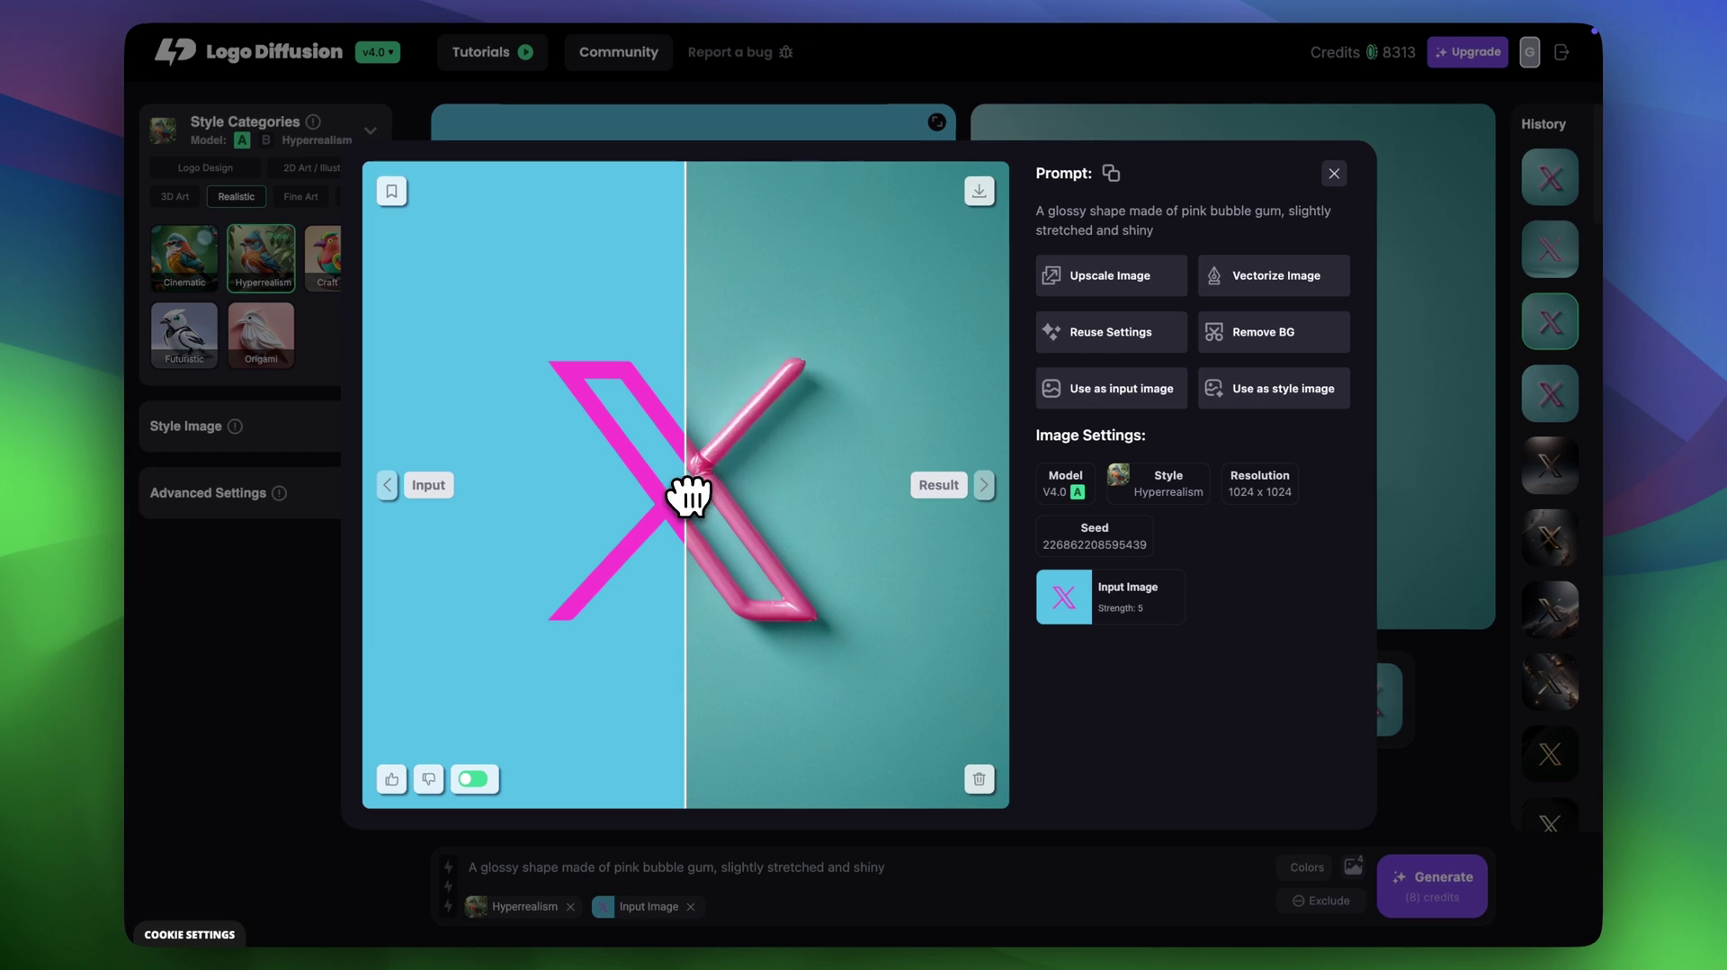
{"action": "left_click_drag", "start_coordinate": [689, 495], "coordinate": [763, 503]}
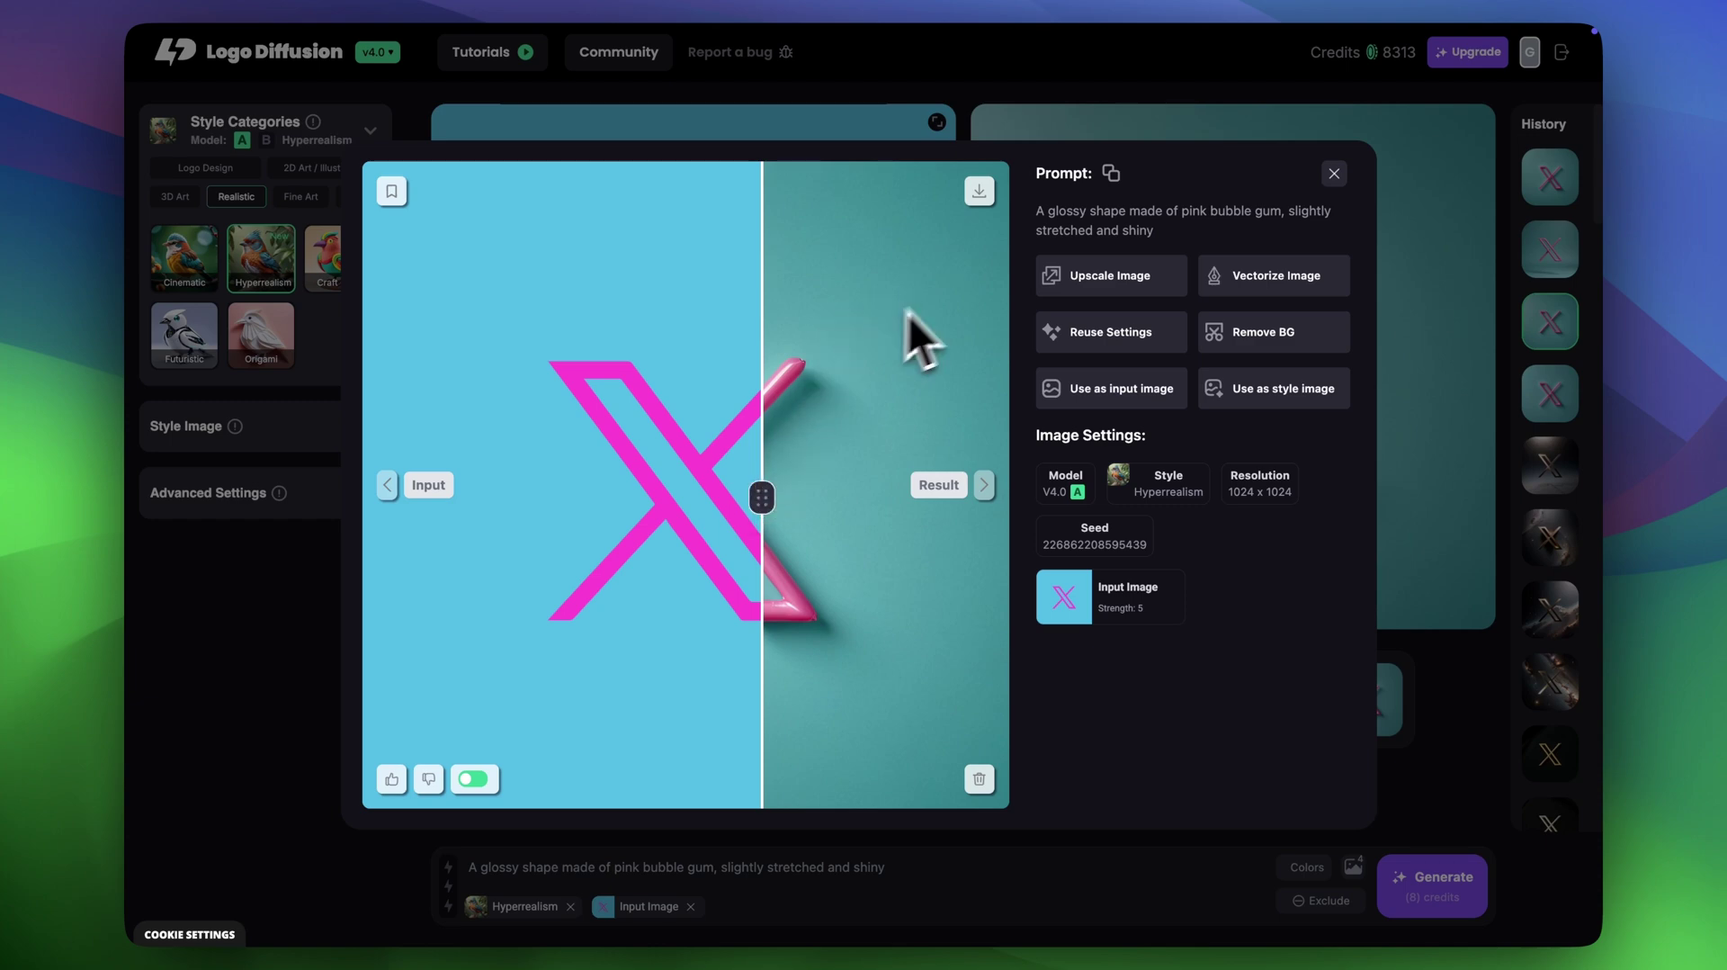
{"action": "left_click", "coordinate": [1334, 172]}
Step: Import PS Logo.svg onto the sketch, shrink it and centre its pieces on the canvas
{"action": "left_click", "coordinate": [683, 531]}
{"action": "left_click", "coordinate": [572, 130]}
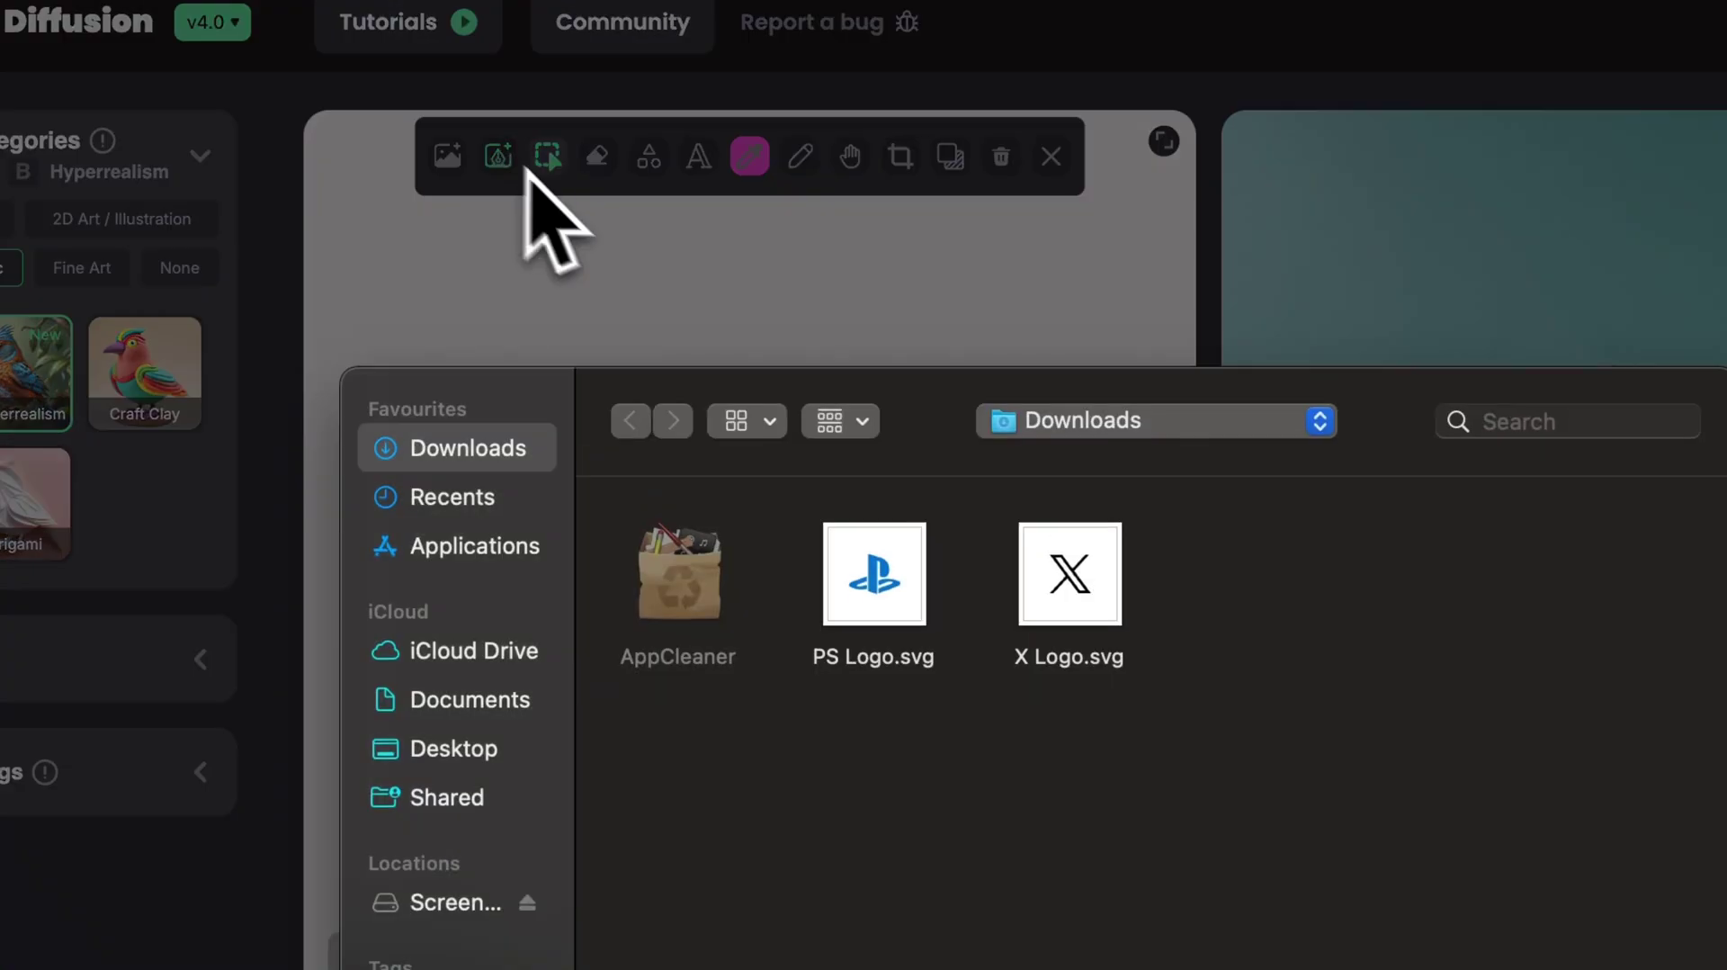
{"action": "left_click", "coordinate": [777, 390]}
{"action": "left_click", "coordinate": [1289, 734]}
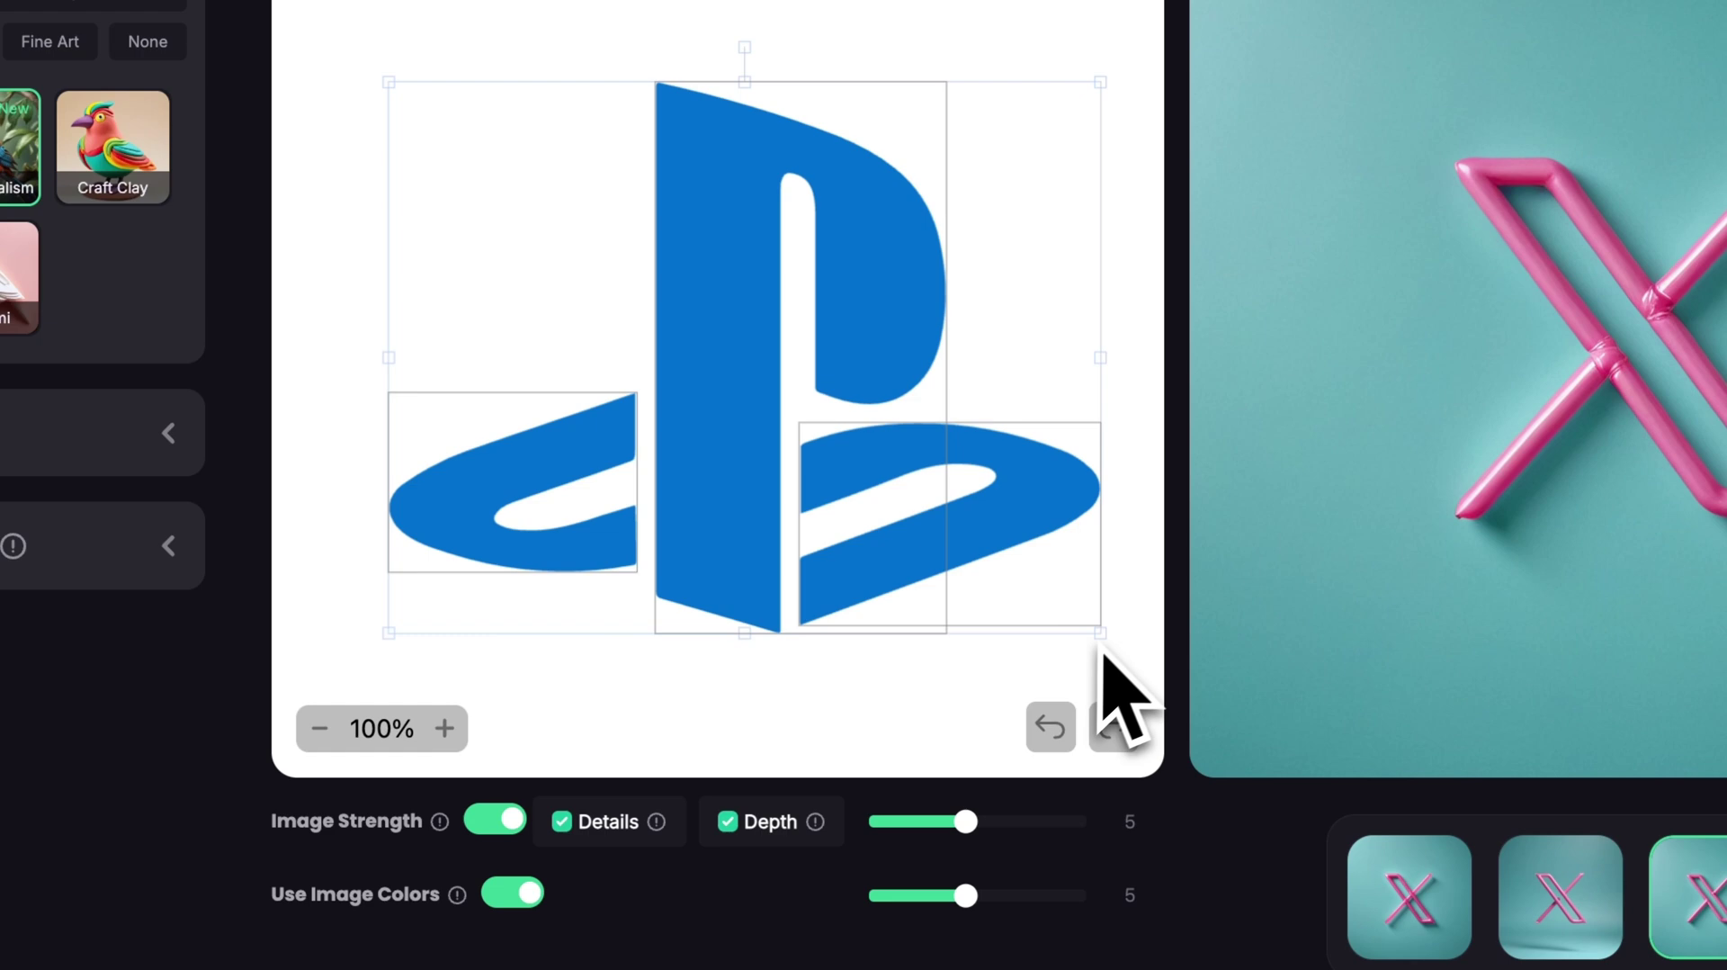
{"action": "left_click_drag", "start_coordinate": [1099, 656], "coordinate": [943, 487]}
{"action": "left_click_drag", "start_coordinate": [661, 378], "coordinate": [693, 436]}
{"action": "left_click_drag", "start_coordinate": [836, 462], "coordinate": [771, 463]}
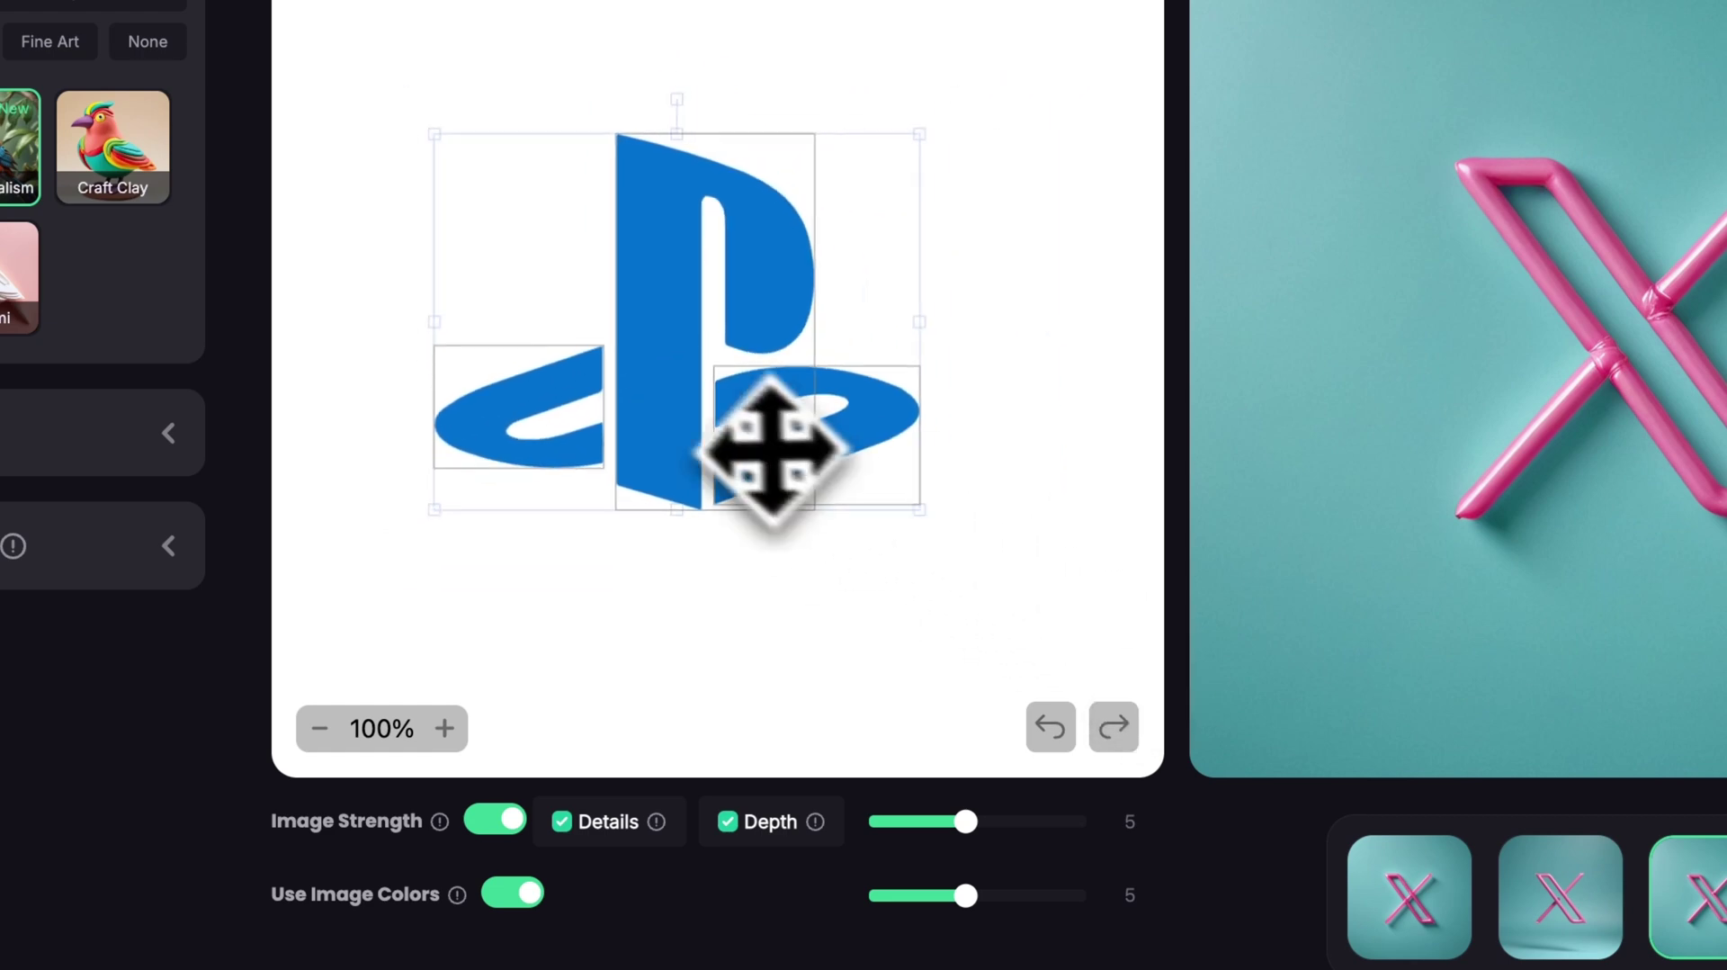
Step: Recolour the P purple and the right piece violet, then make the canvas background dark grey #2a2a2a
{"action": "left_click", "coordinate": [720, 486]}
{"action": "left_click", "coordinate": [736, 776]}
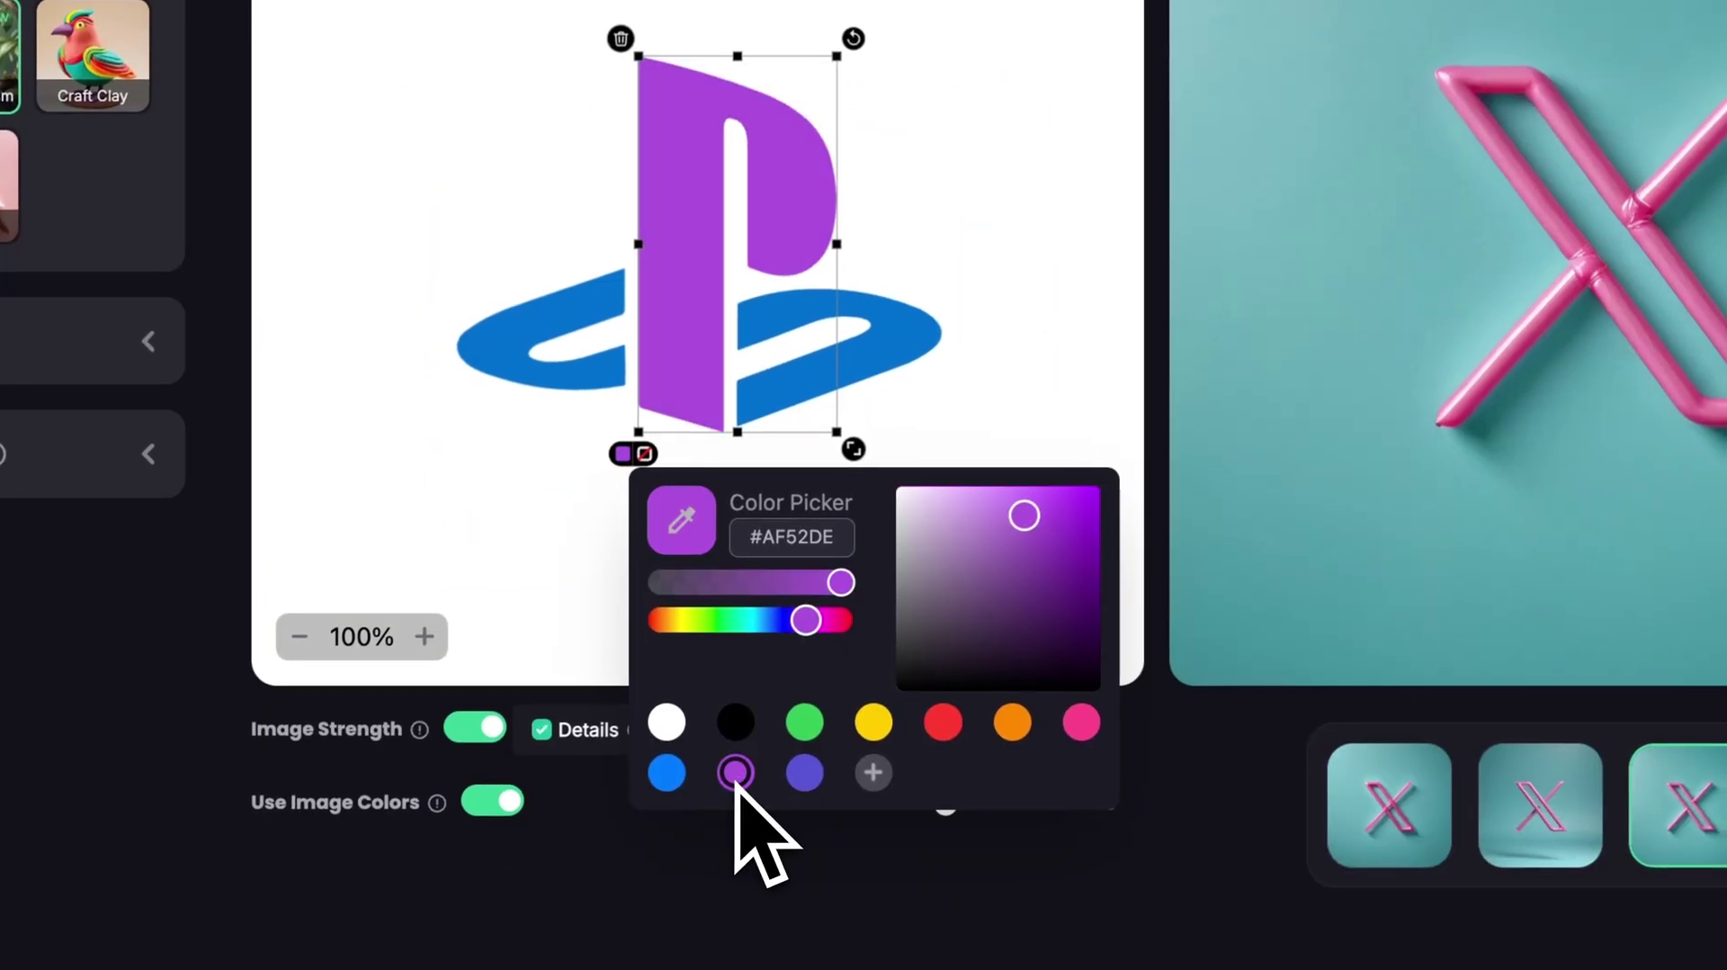
{"action": "left_click", "coordinate": [904, 347]}
{"action": "left_click", "coordinate": [738, 493]}
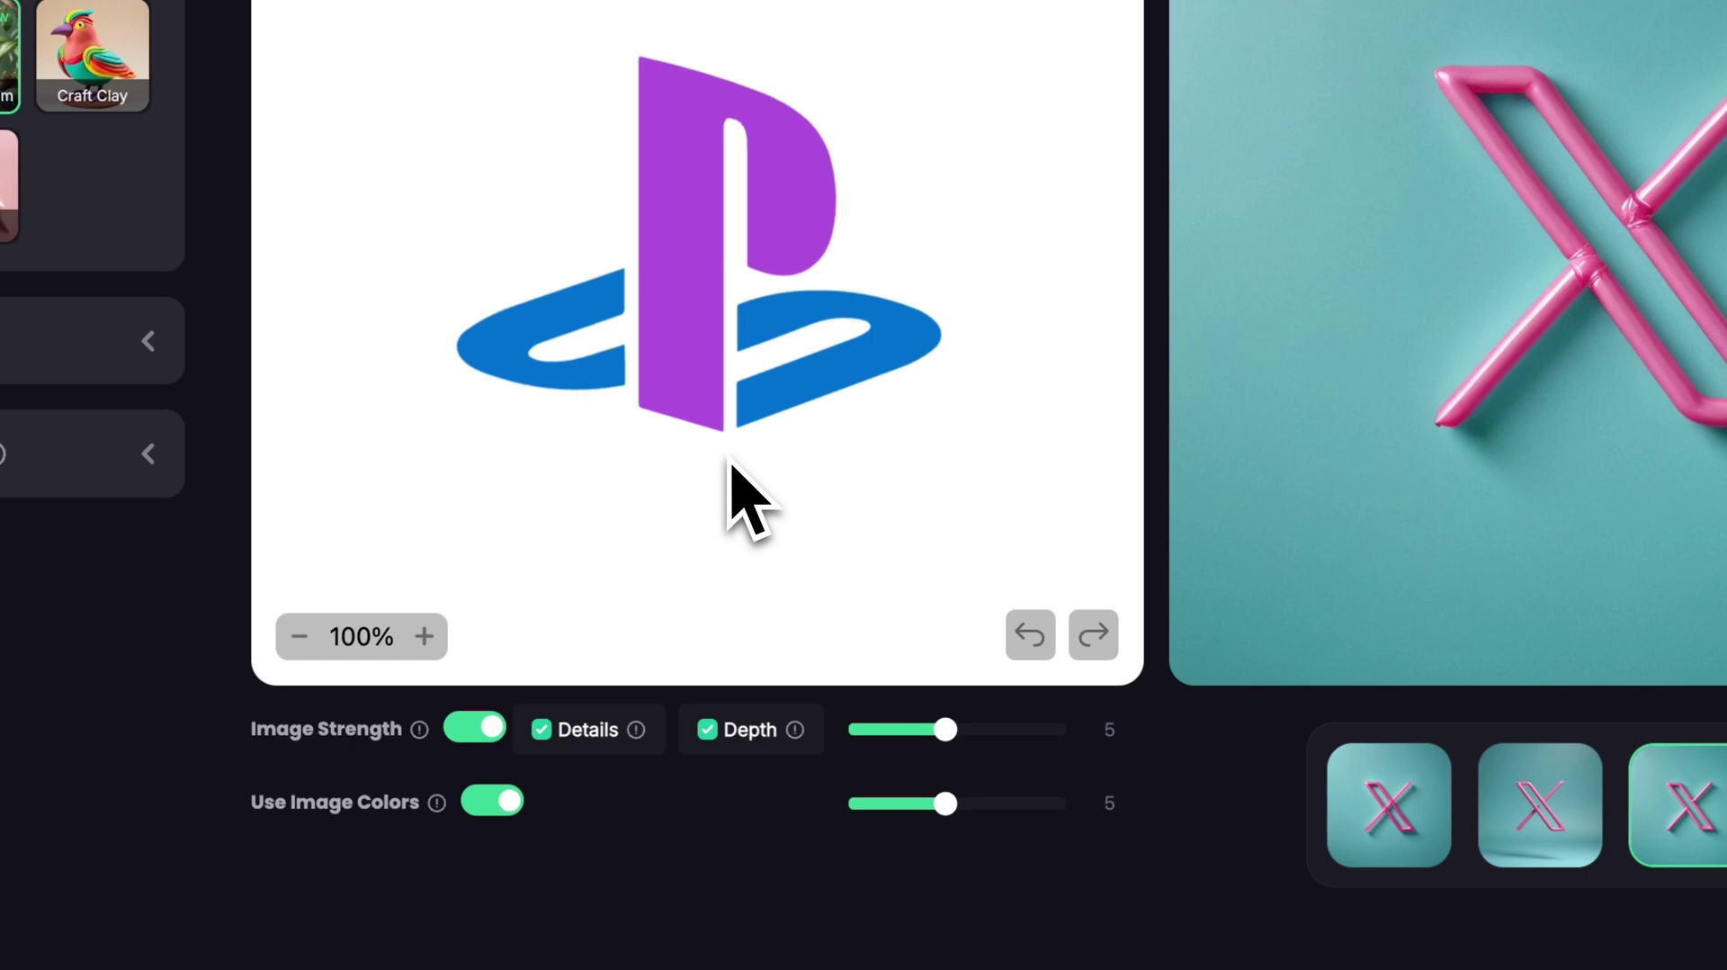
{"action": "left_click", "coordinate": [762, 399]}
{"action": "left_click", "coordinate": [720, 449]}
{"action": "left_click", "coordinate": [838, 761]}
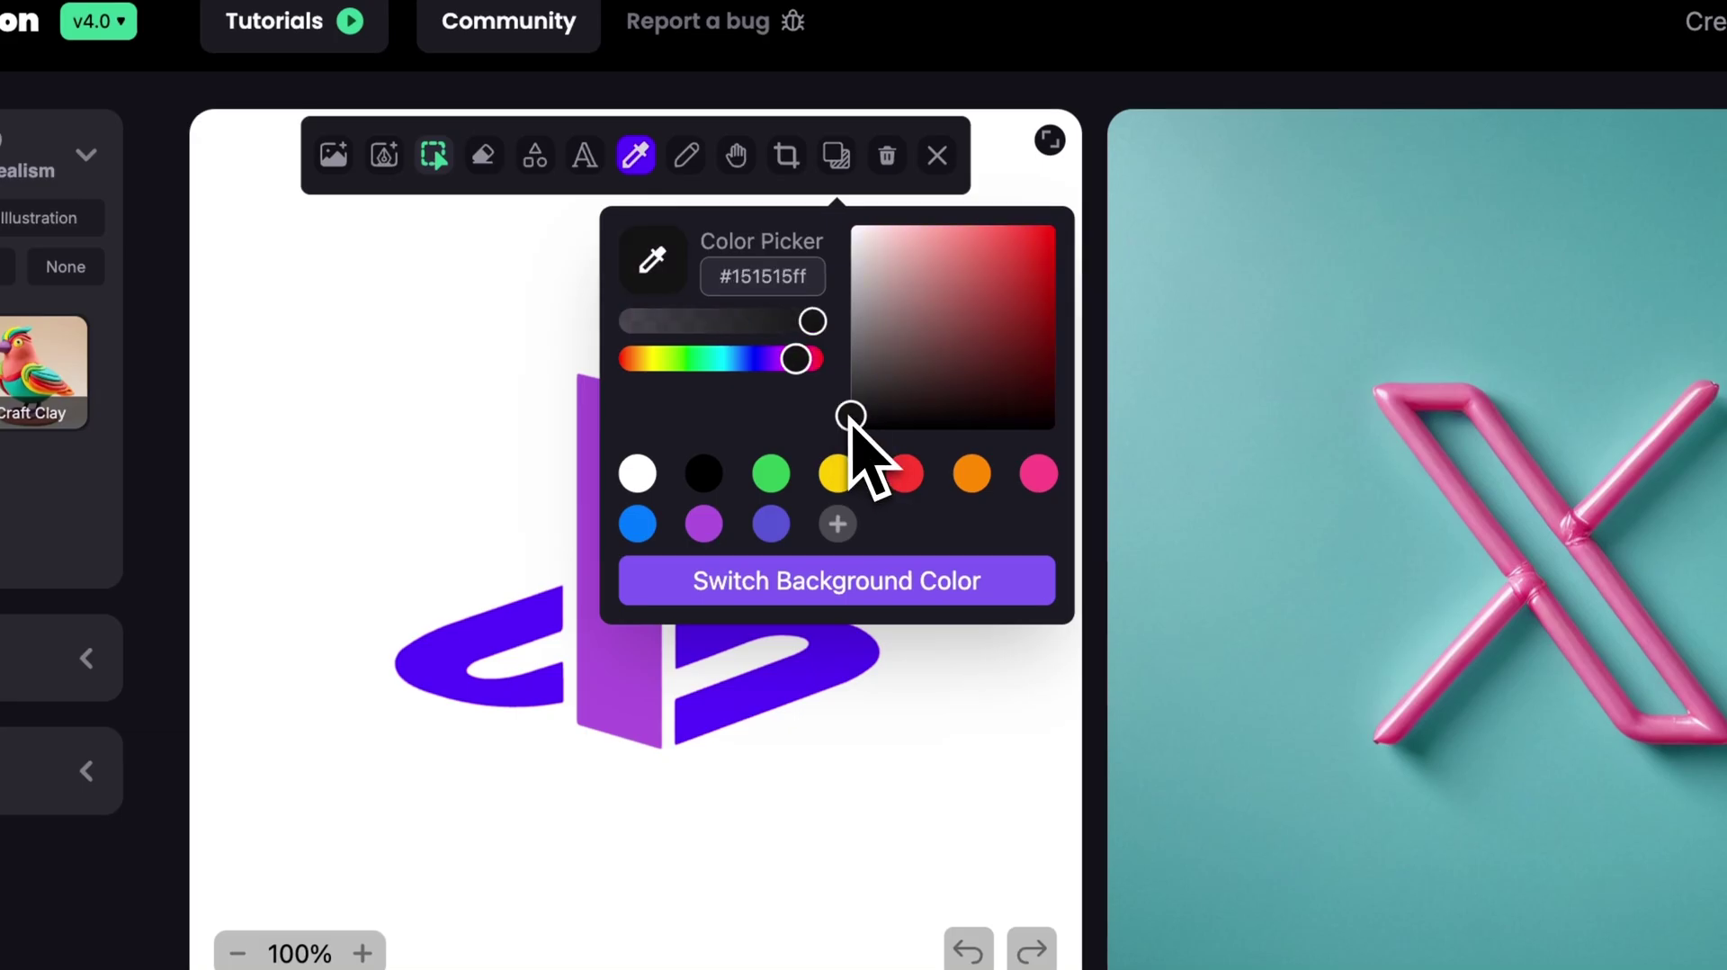
{"action": "left_click_drag", "start_coordinate": [851, 409], "coordinate": [851, 399]}
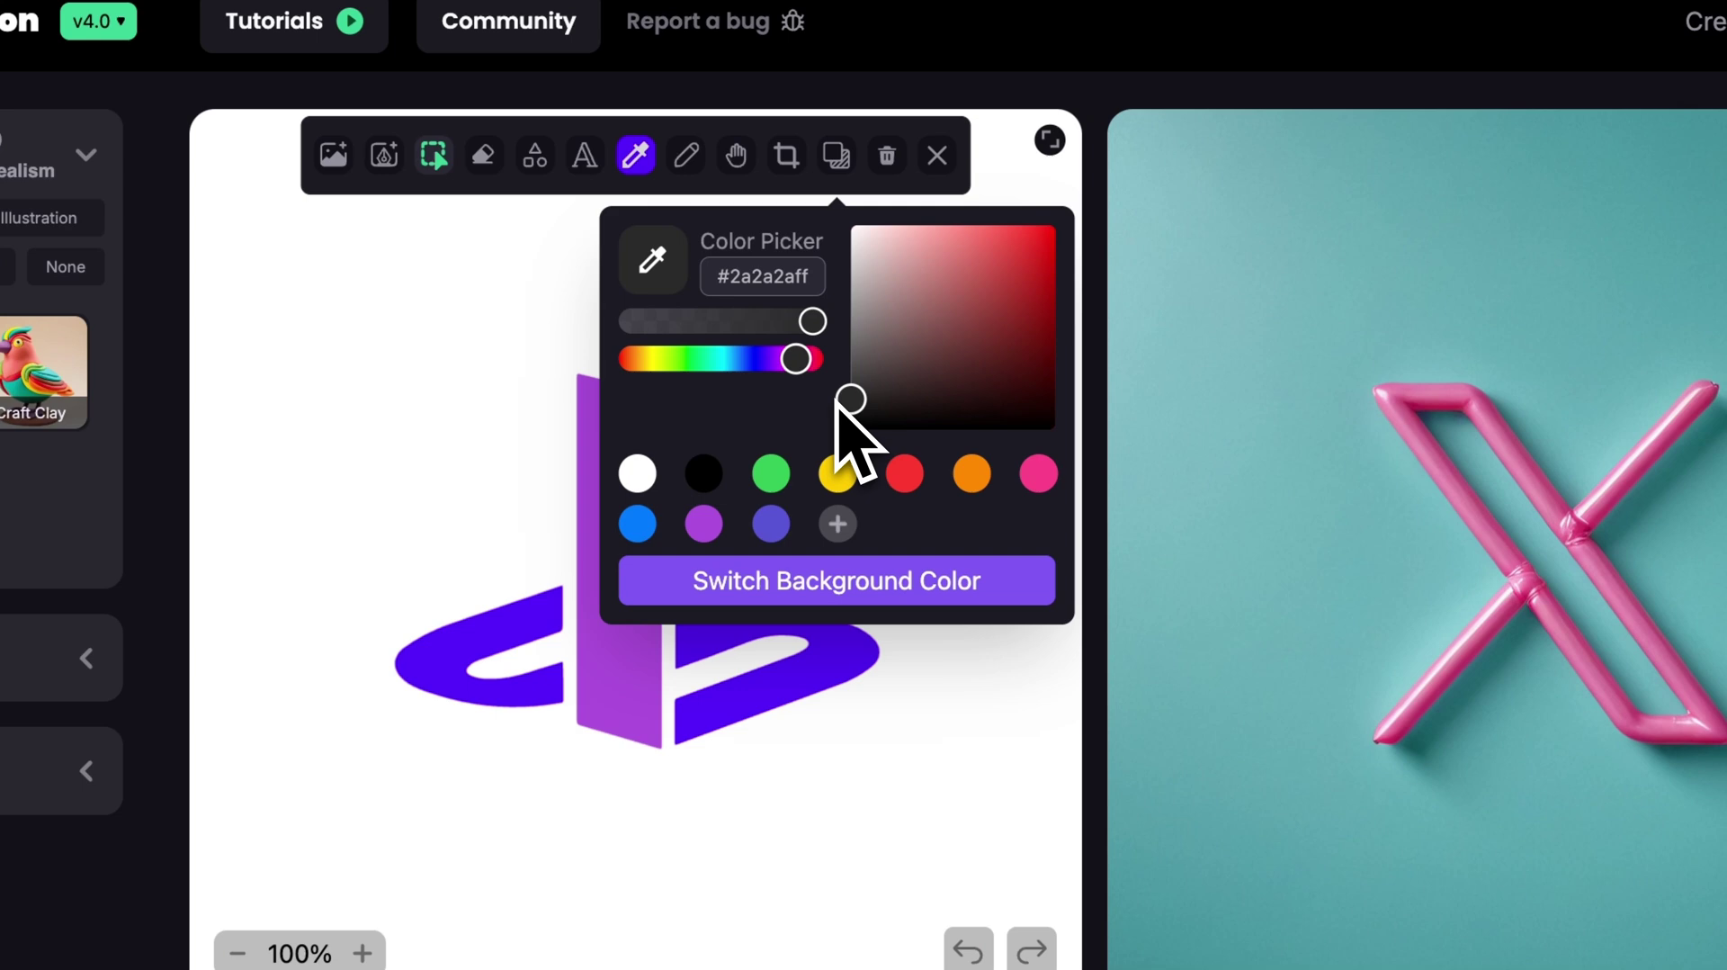
{"action": "left_click", "coordinate": [769, 582]}
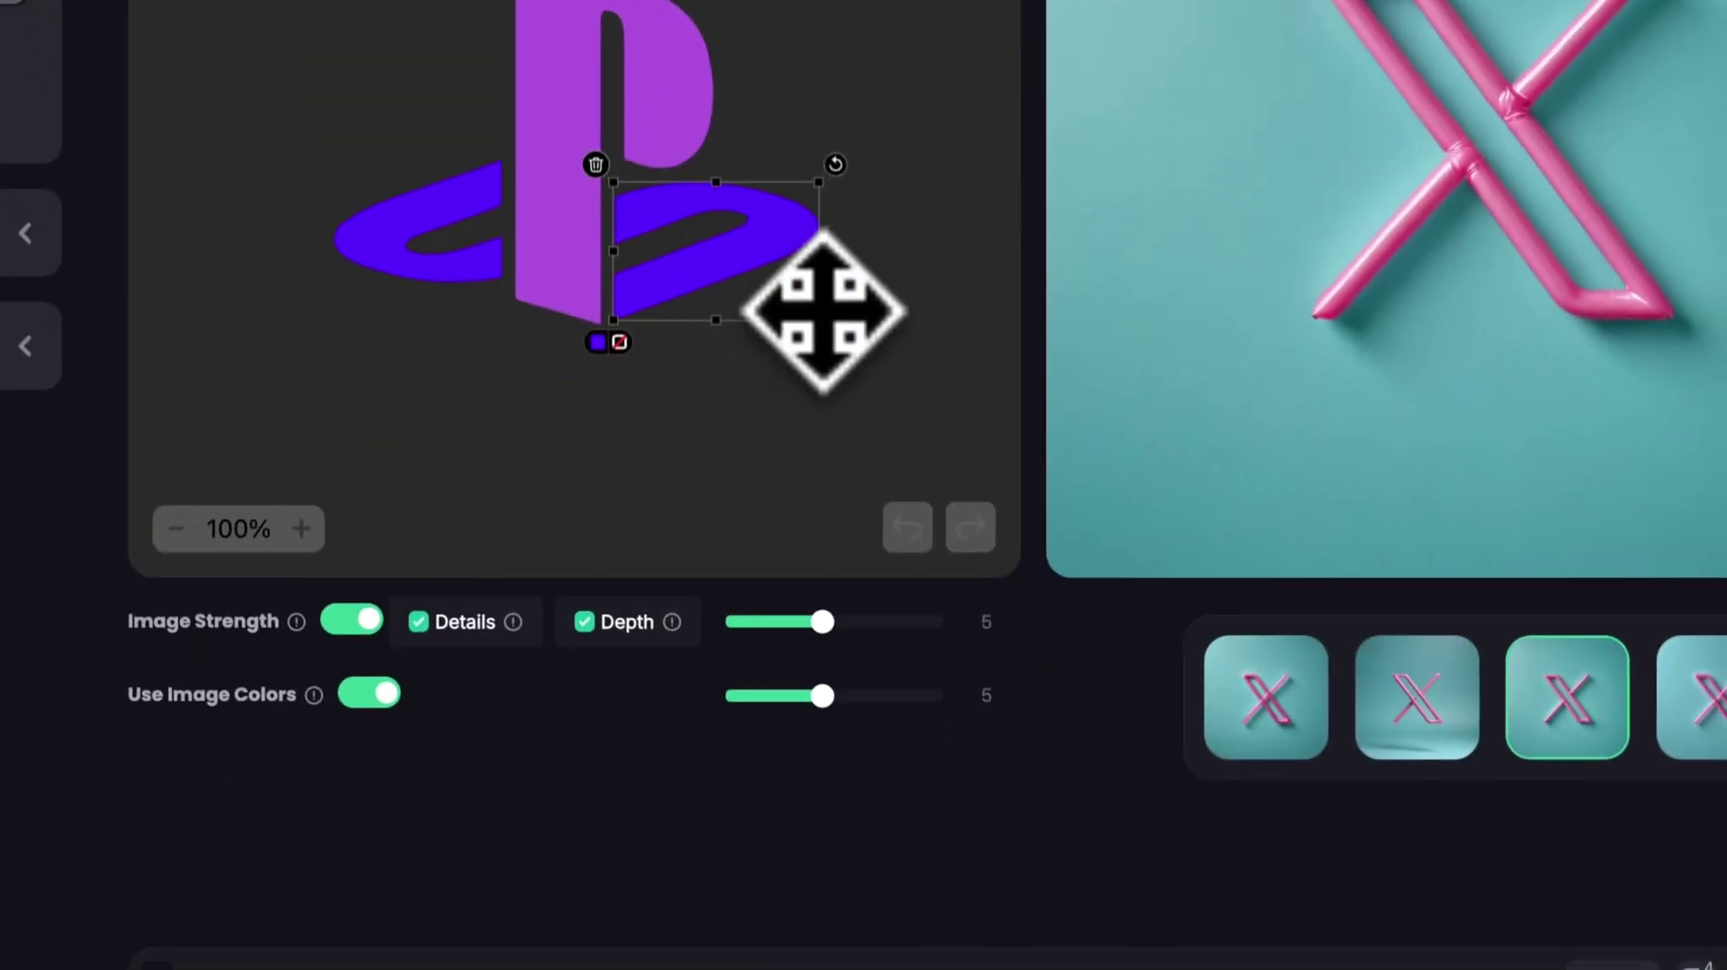
Step: Replace the bubble gum prompt with a neon-lights rainy-street night prompt, choose Cinematic, and raise image strength to 8
{"action": "left_click", "coordinate": [935, 719]}
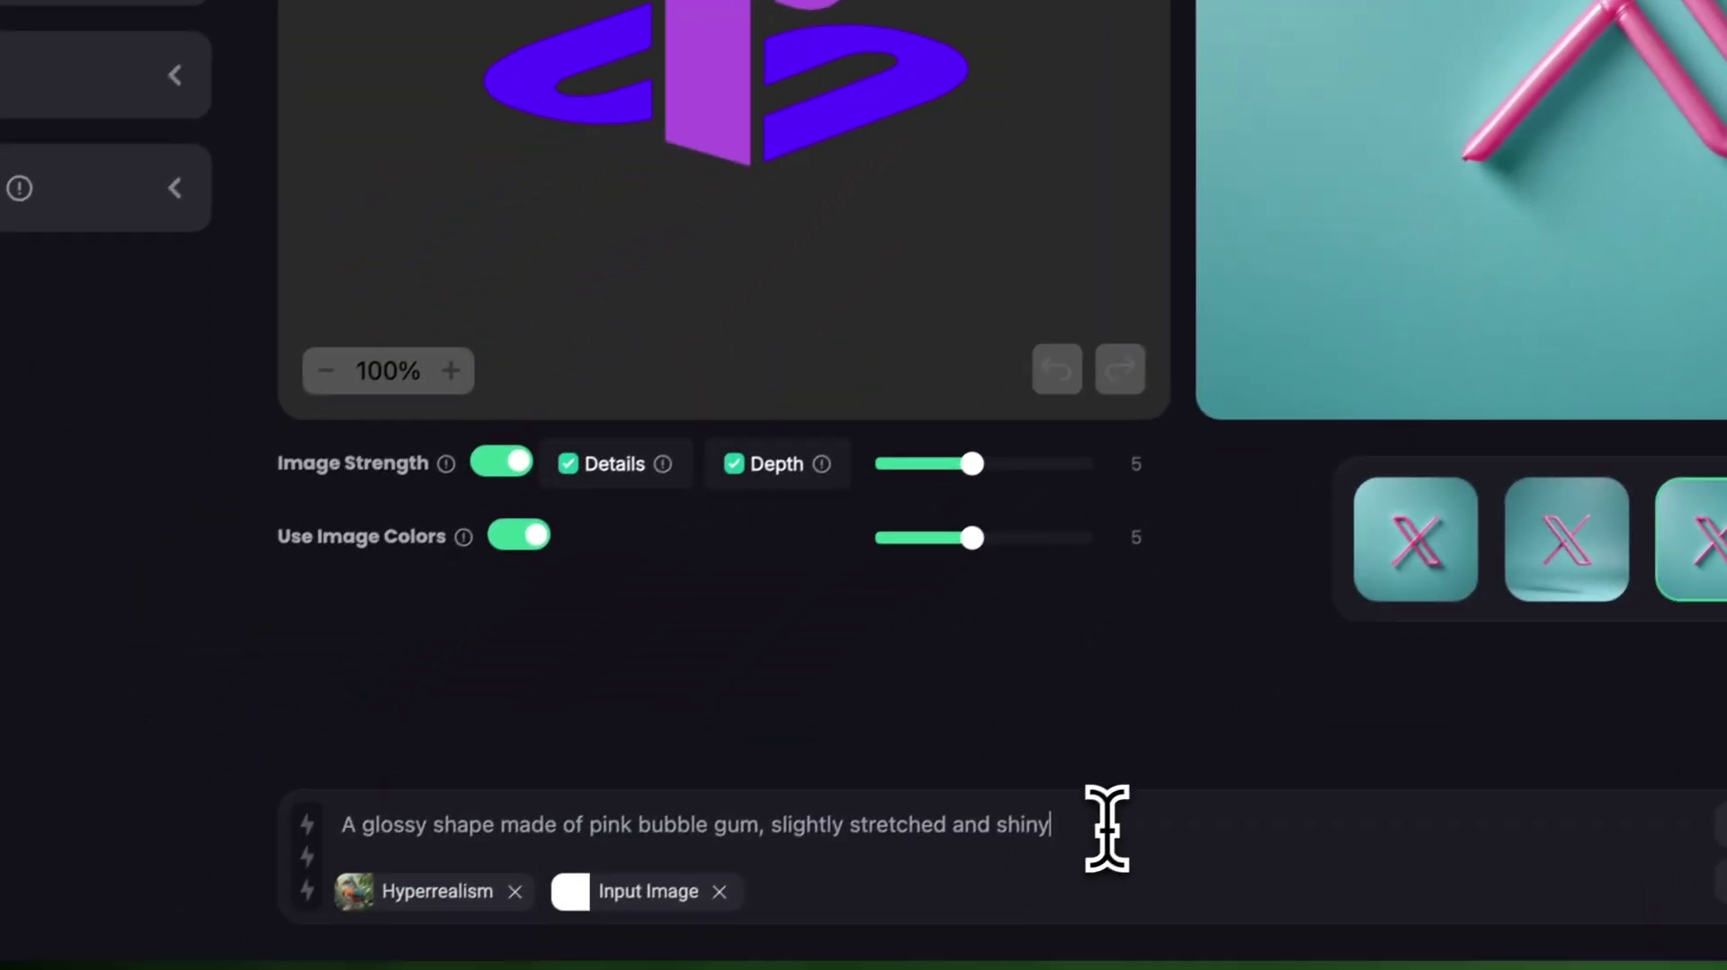
{"action": "left_click_drag", "start_coordinate": [995, 934], "coordinate": [321, 914]}
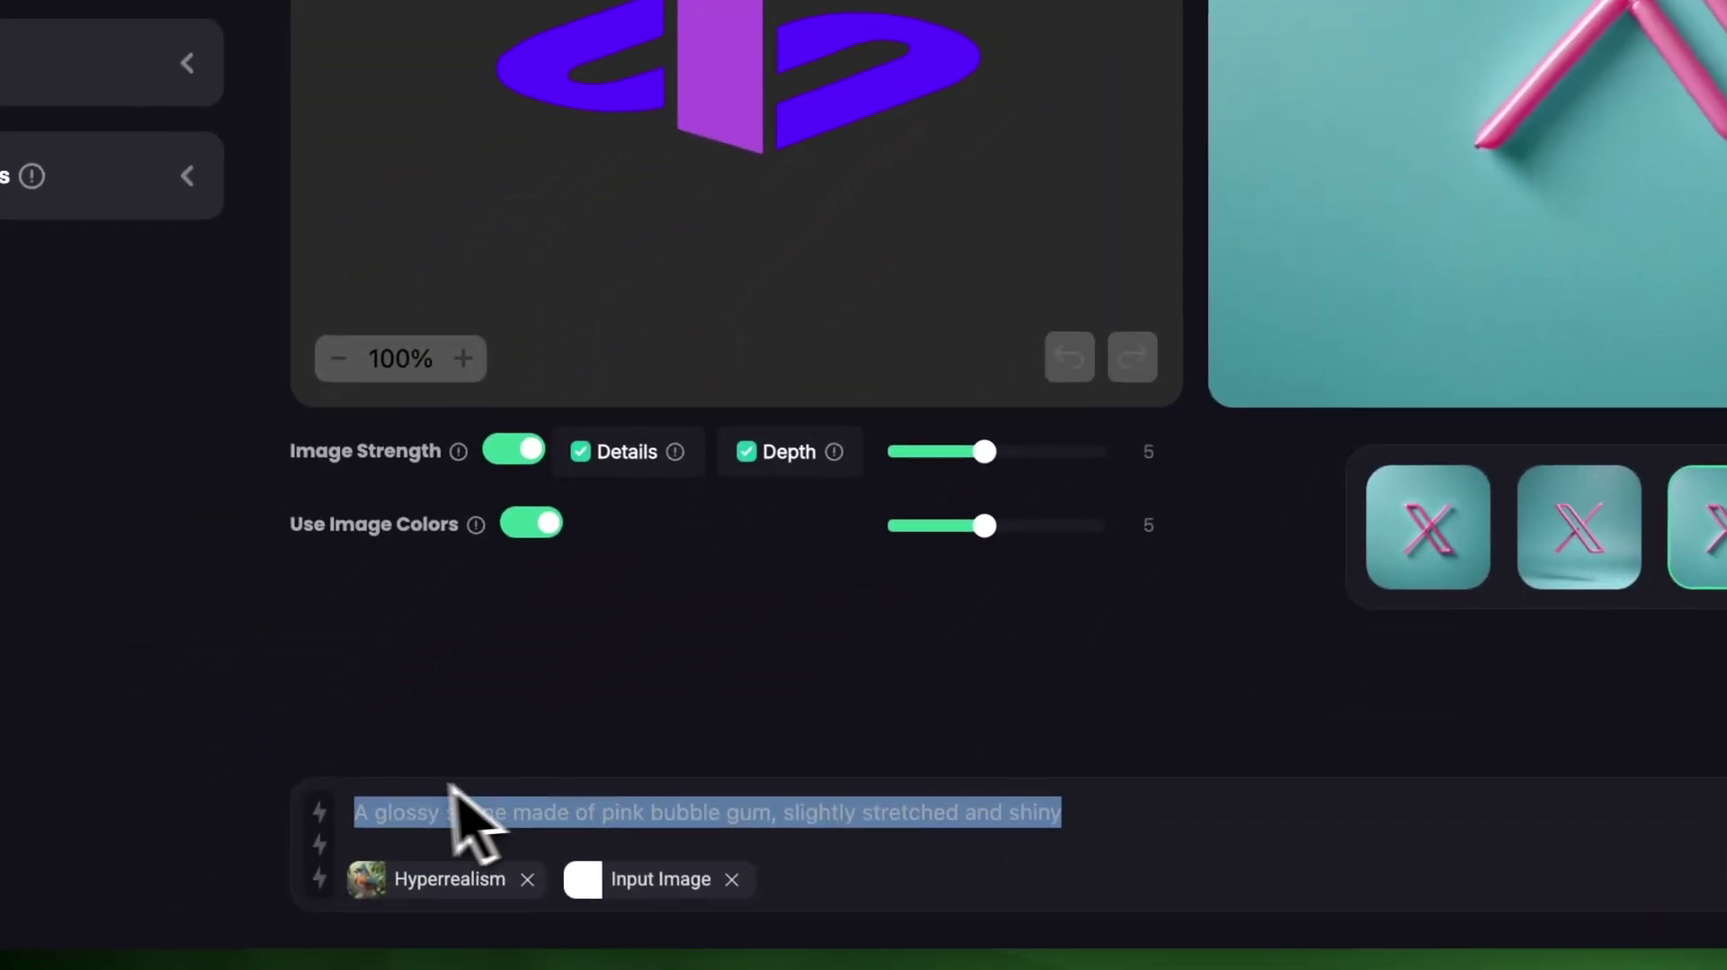
{"action": "type", "text": "A realistic 3D"}
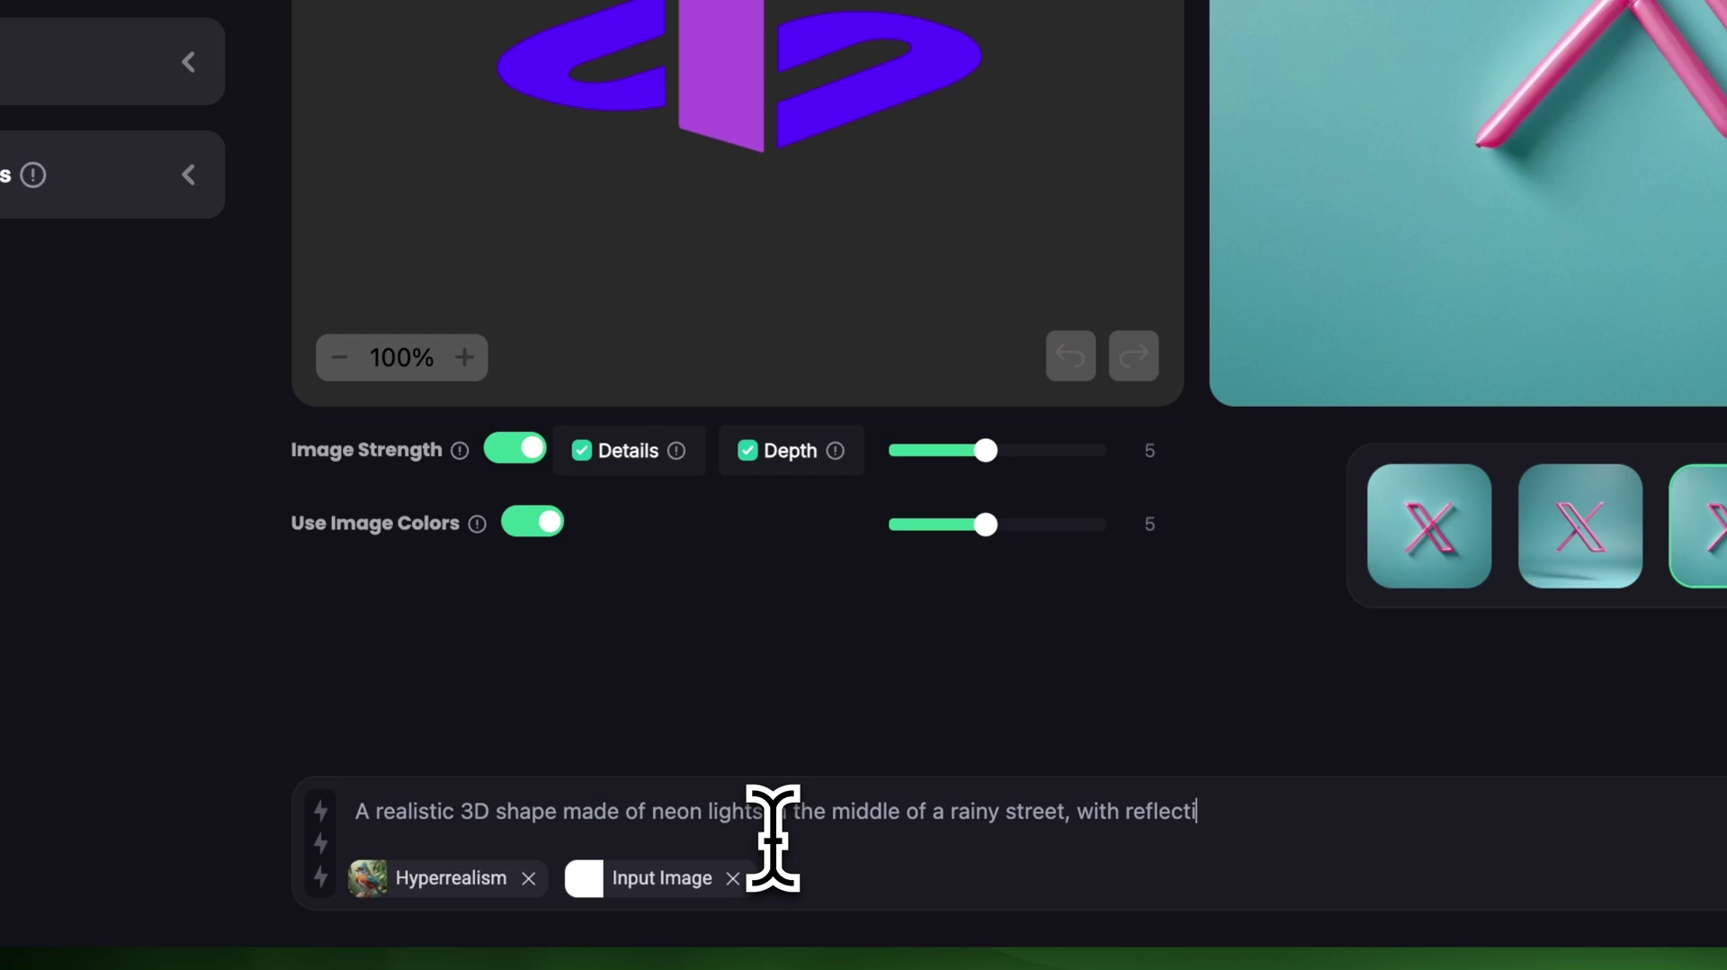
{"action": "type", "text": "setting"}
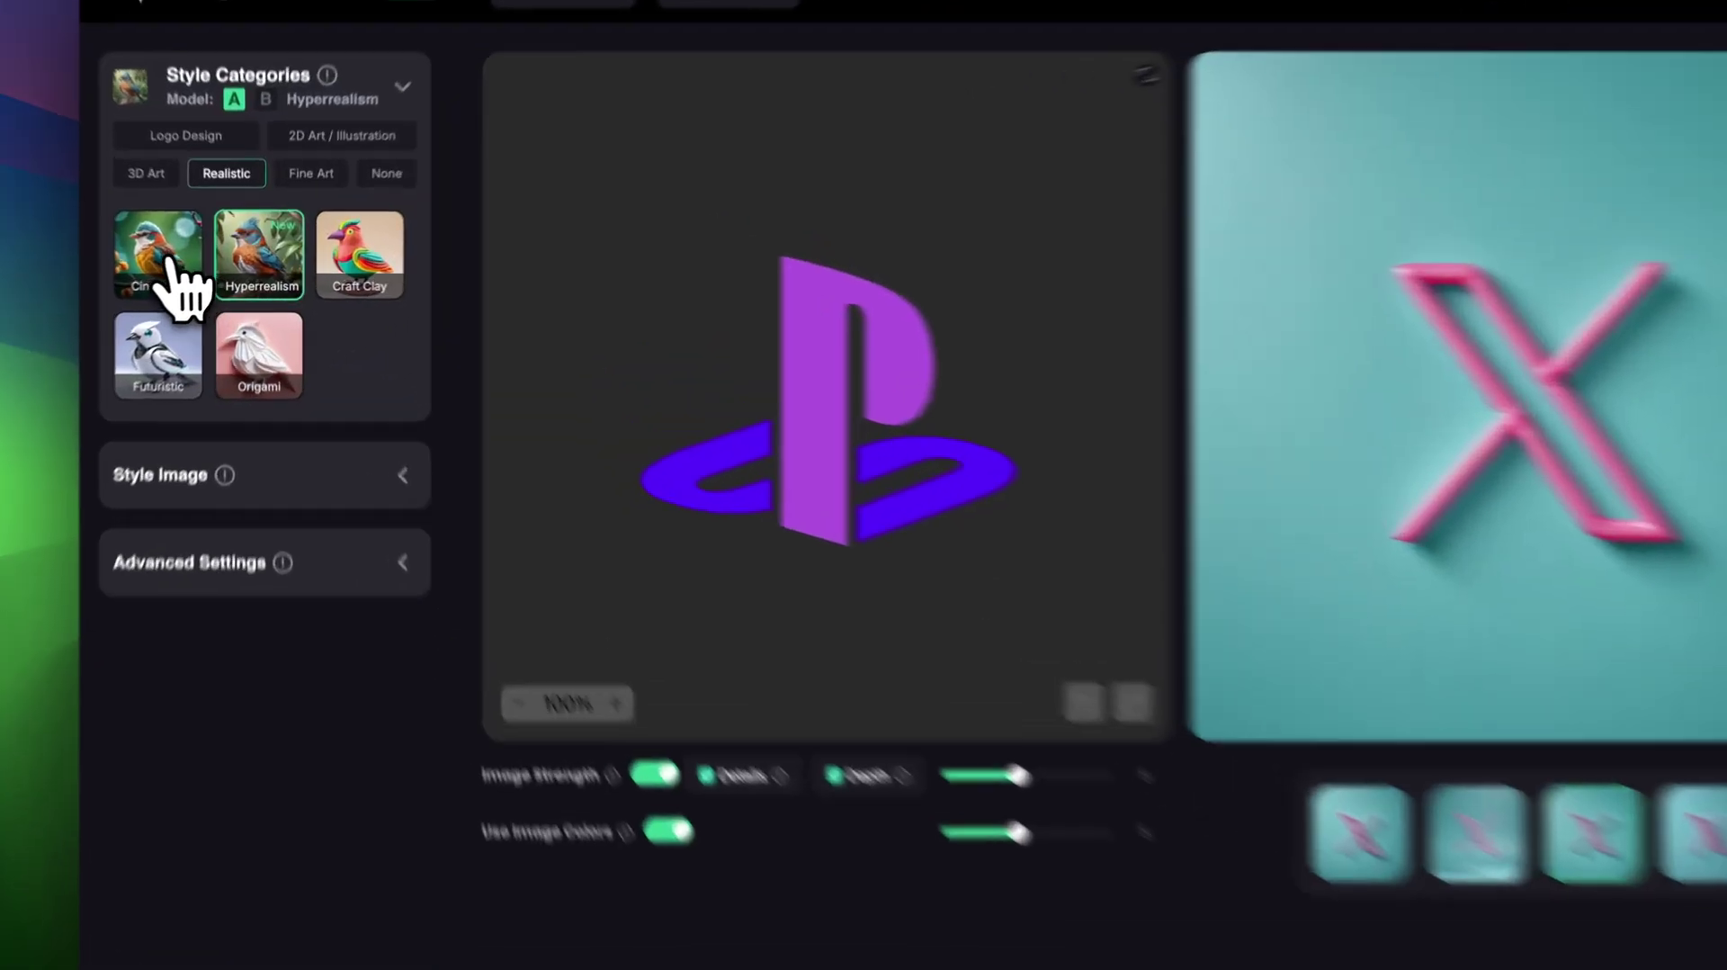
{"action": "left_click", "coordinate": [194, 270]}
{"action": "left_click_drag", "start_coordinate": [838, 655], "coordinate": [797, 698]}
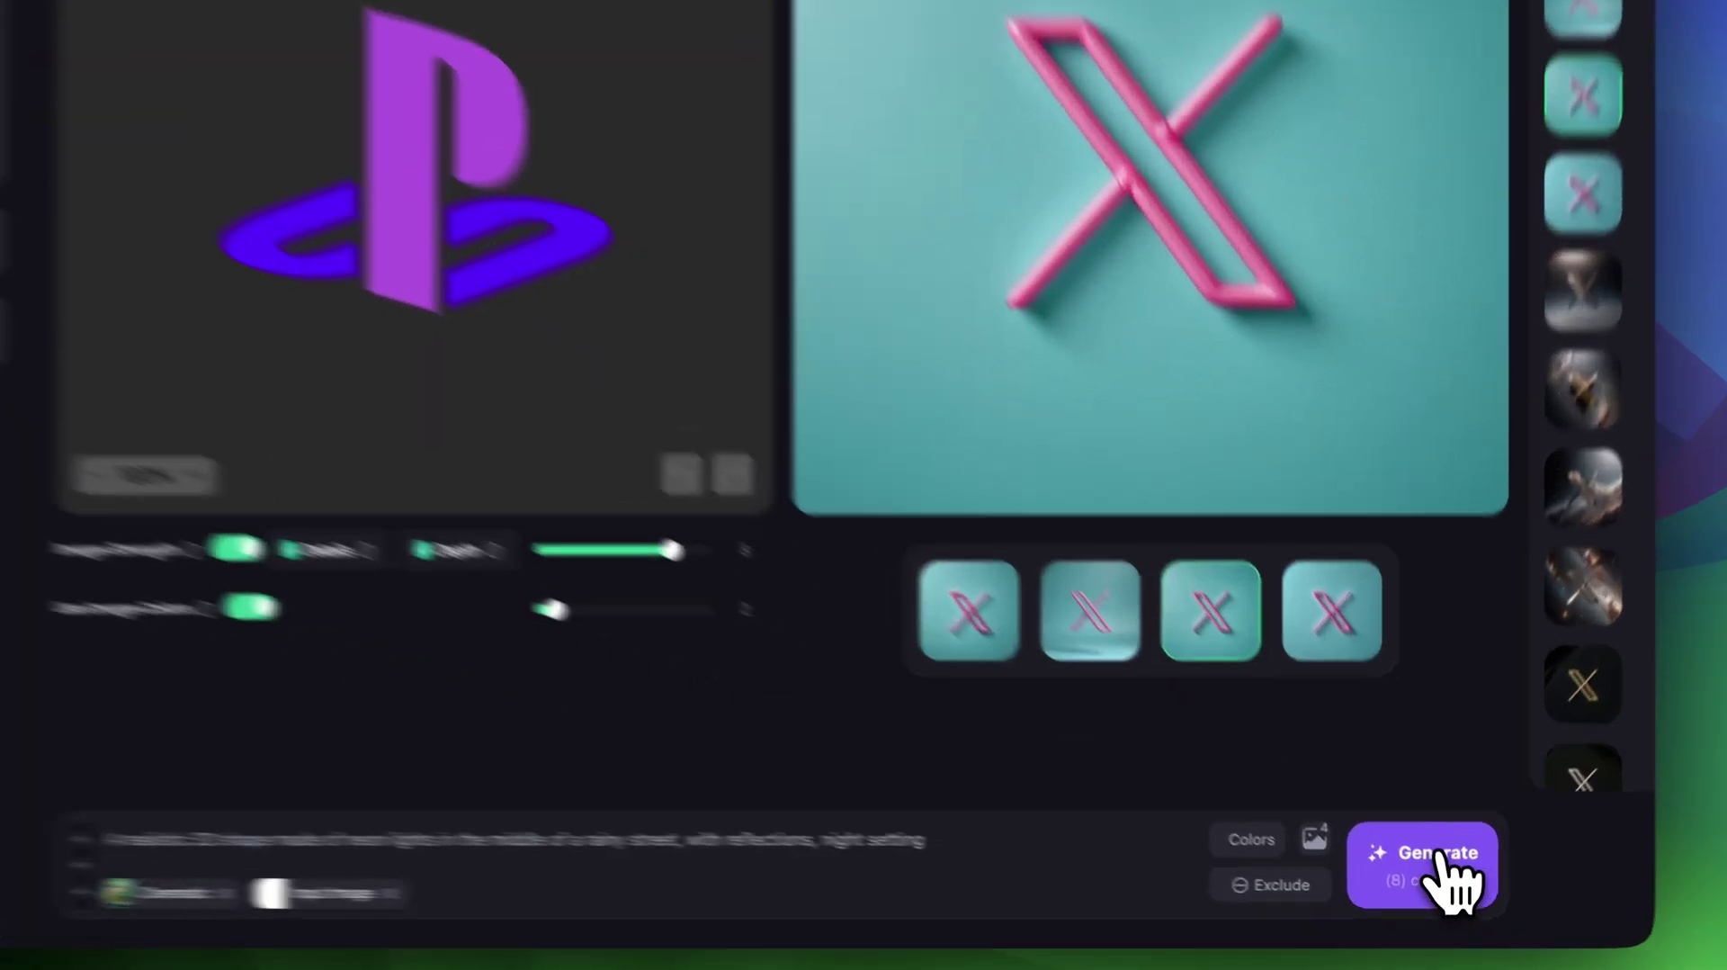
Step: Generate the neon street renders and look at the third and fourth variants
{"action": "left_click", "coordinate": [1446, 886]}
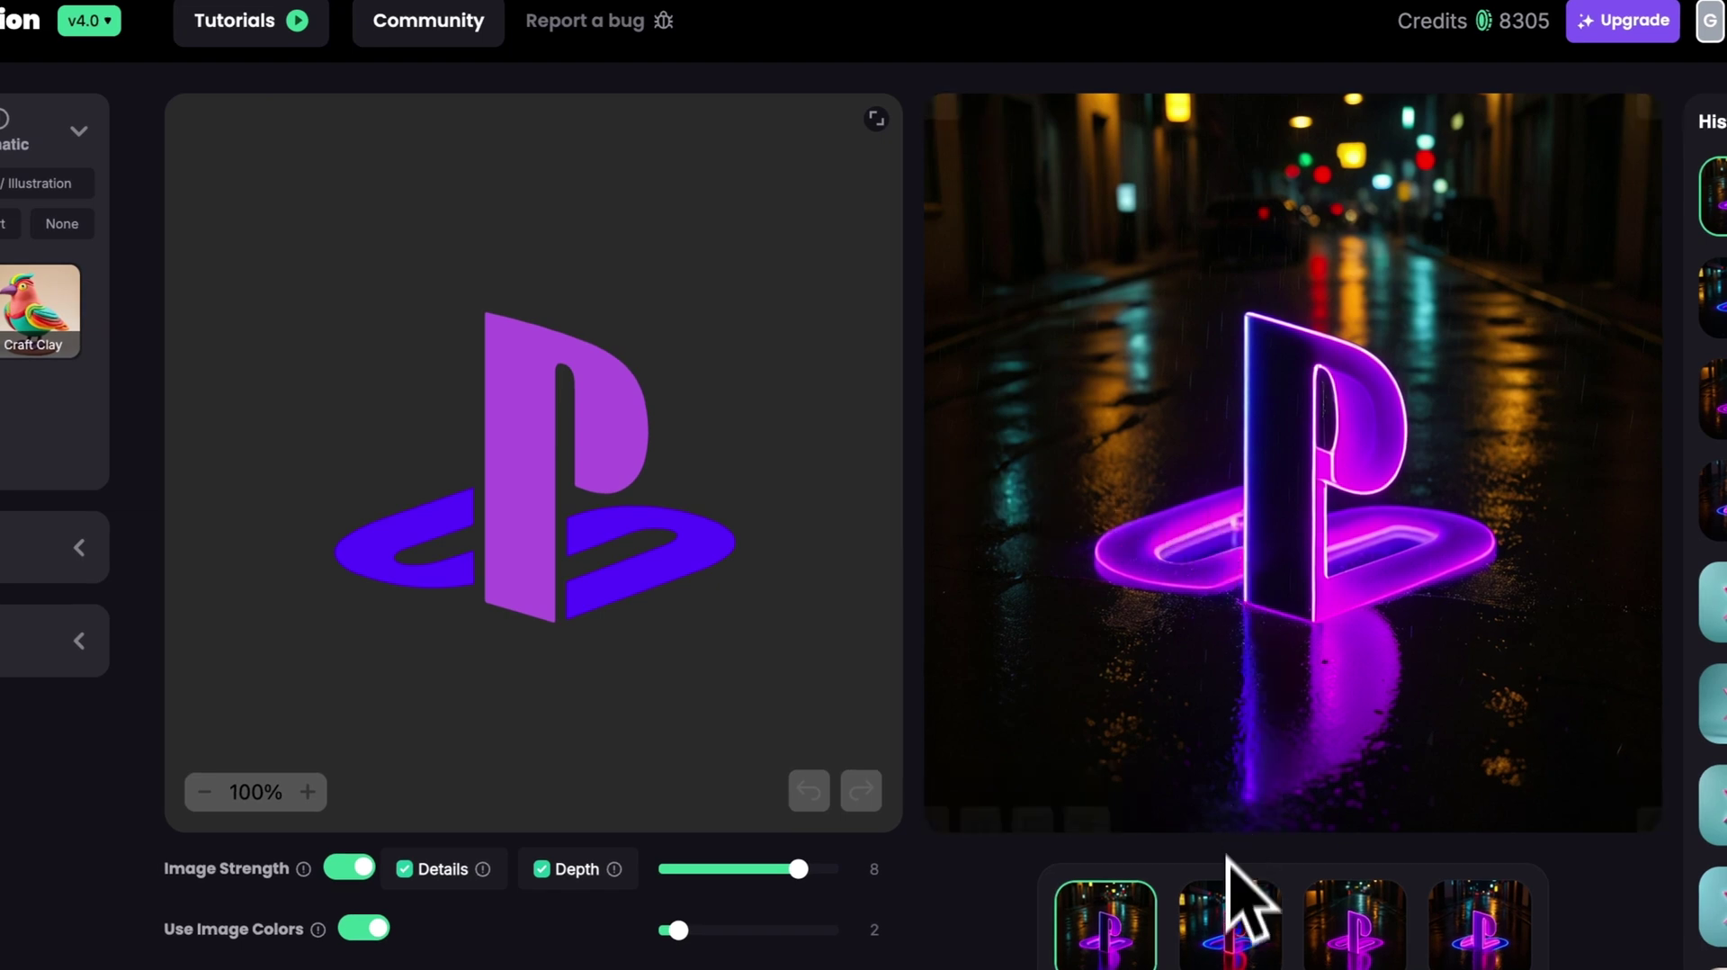
{"action": "left_click", "coordinate": [1340, 944]}
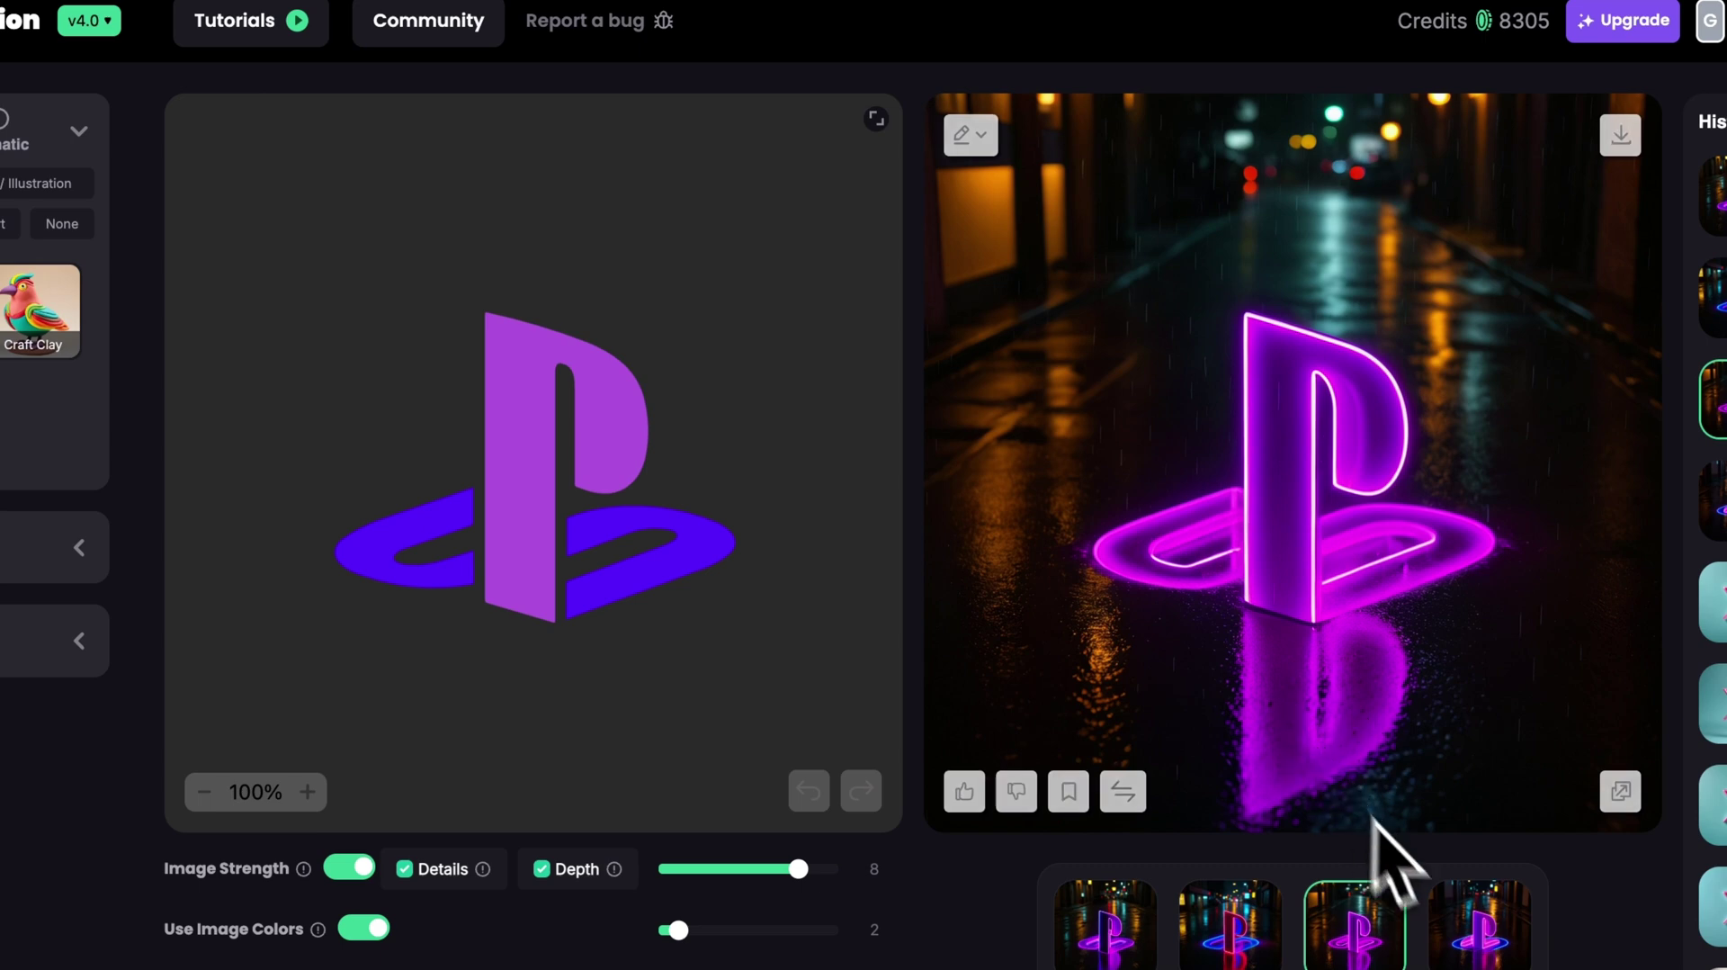
{"action": "left_click", "coordinate": [1459, 936]}
Step: Compare a neon result against the flat input logo with the slider, then start the 'Letter P' prompt
{"action": "left_click", "coordinate": [1317, 719]}
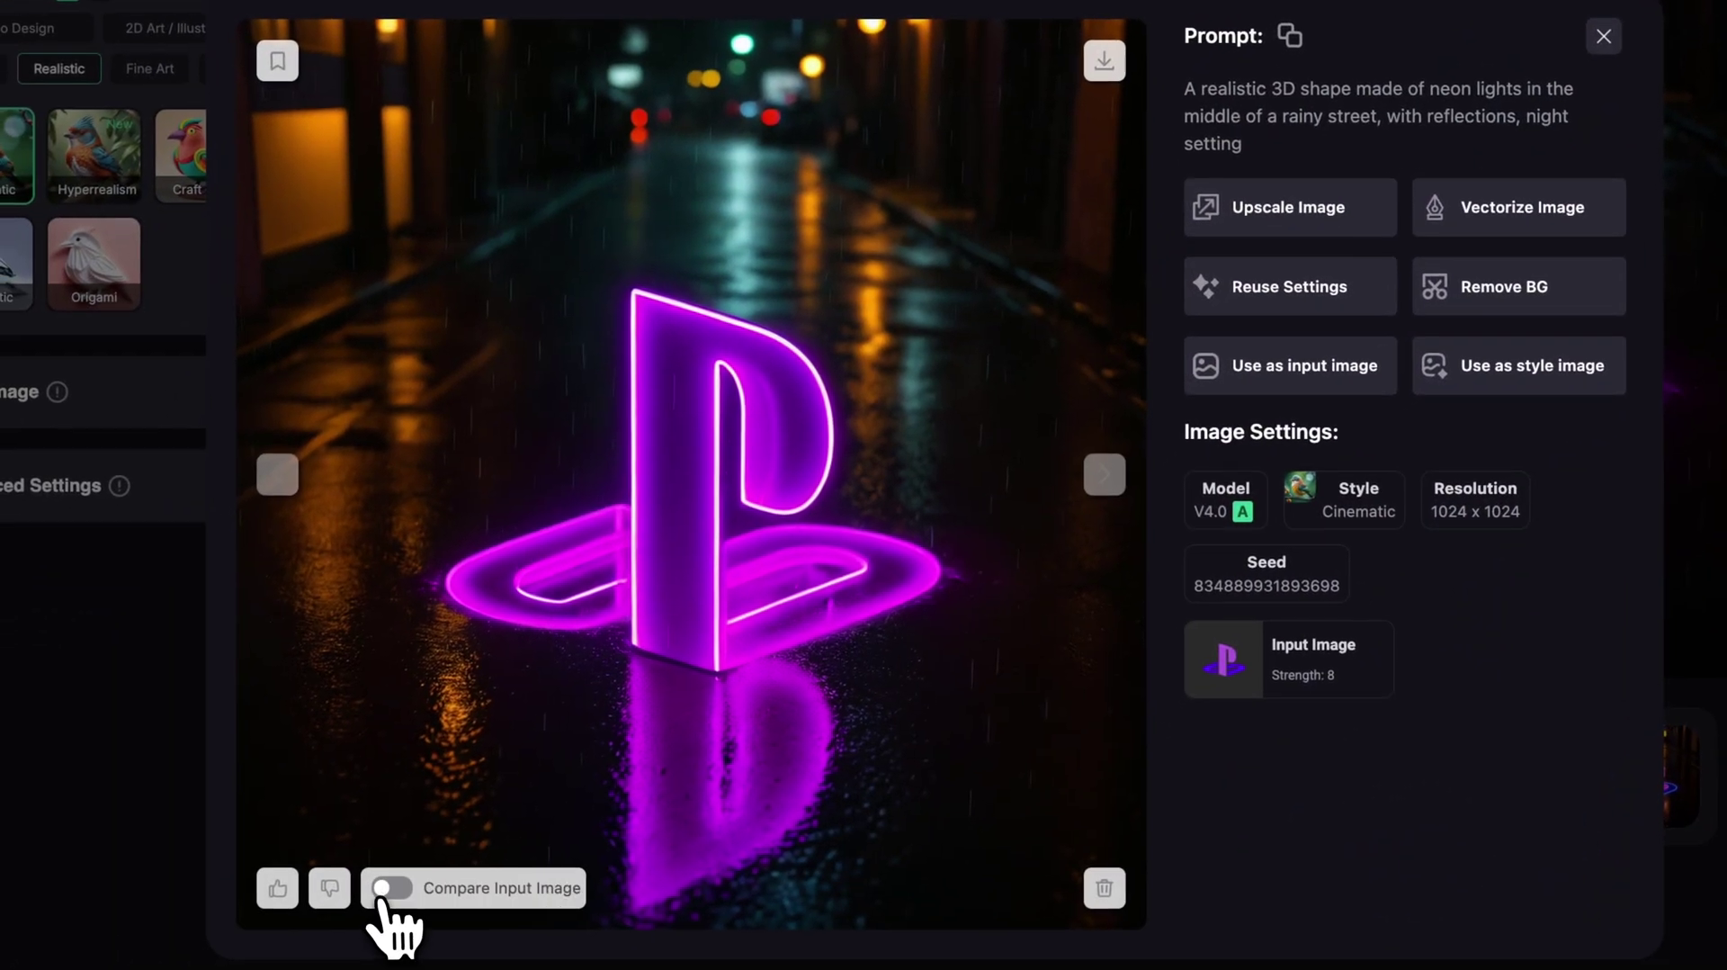
{"action": "left_click", "coordinate": [389, 888]}
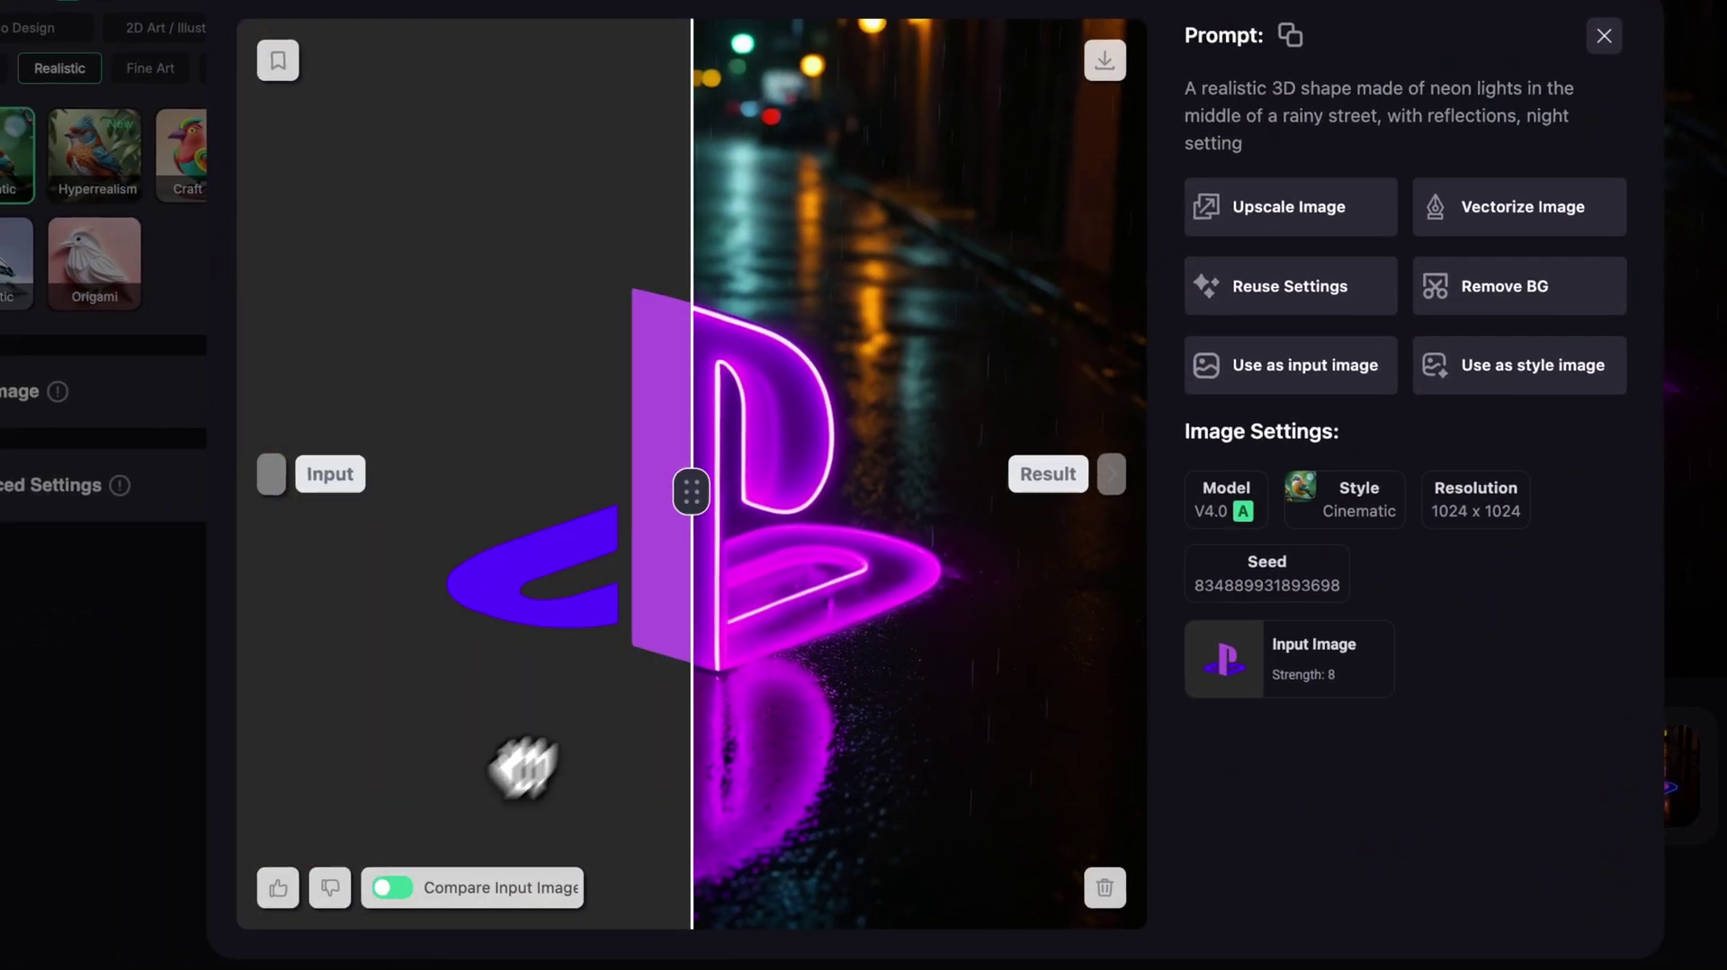
{"action": "left_click_drag", "start_coordinate": [689, 489], "coordinate": [285, 494]}
{"action": "left_click_drag", "start_coordinate": [501, 579], "coordinate": [467, 539]}
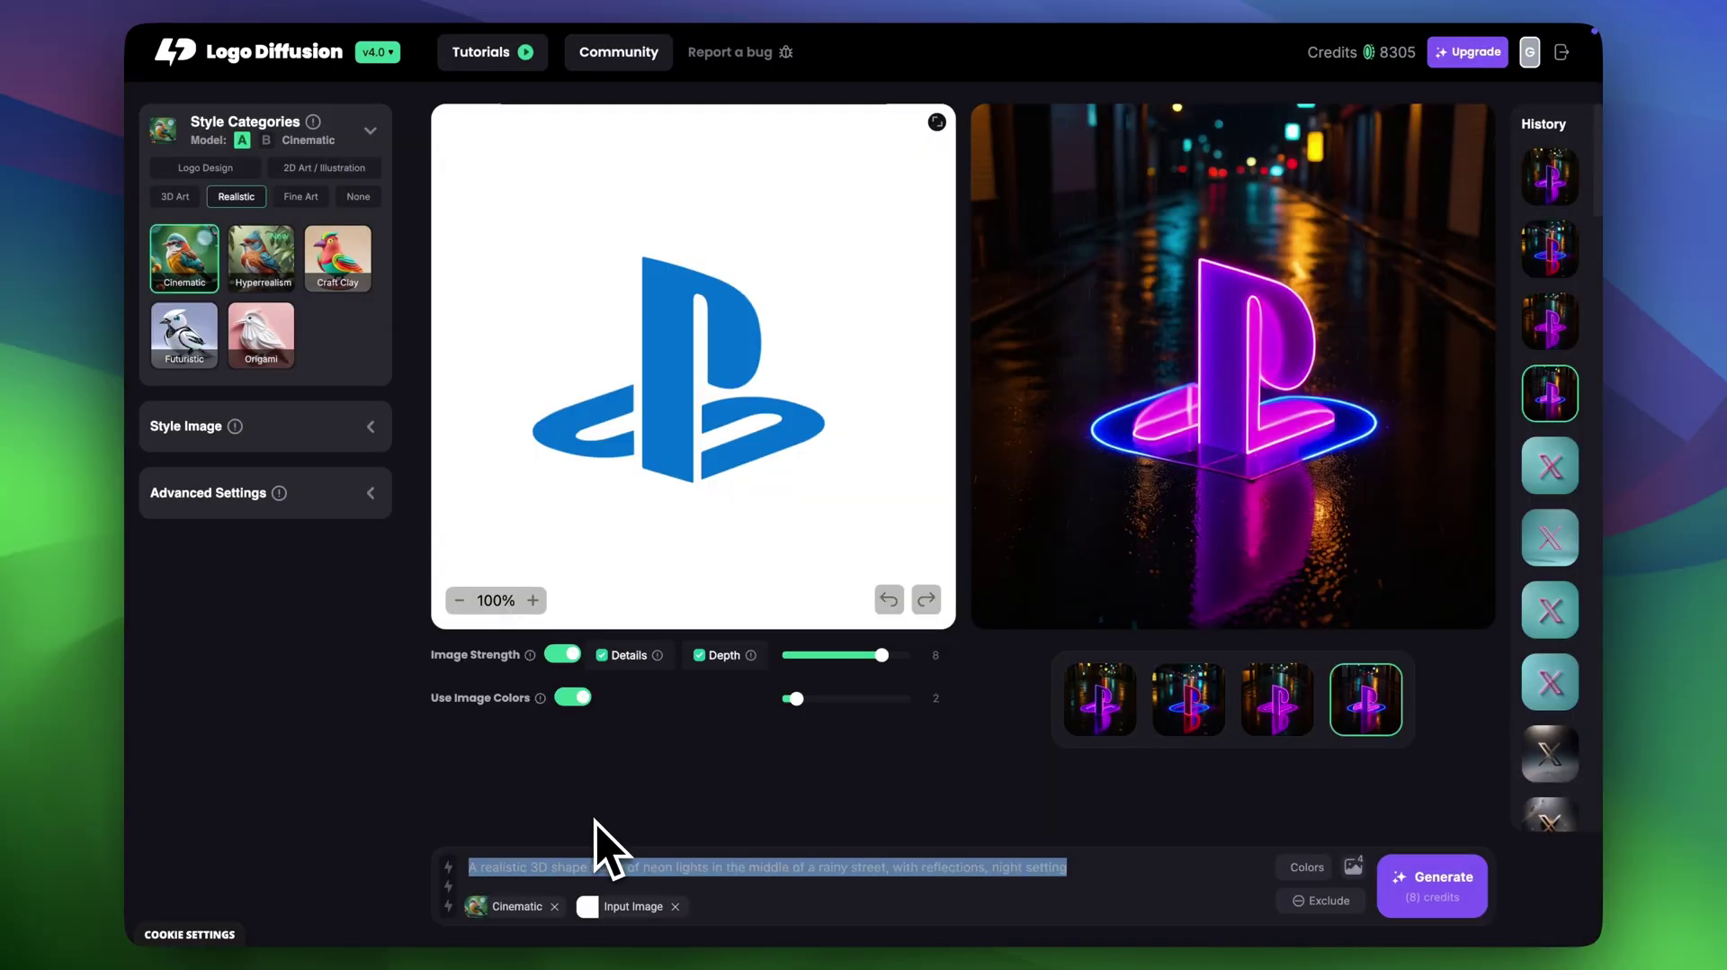
{"action": "type", "text": "Le"}
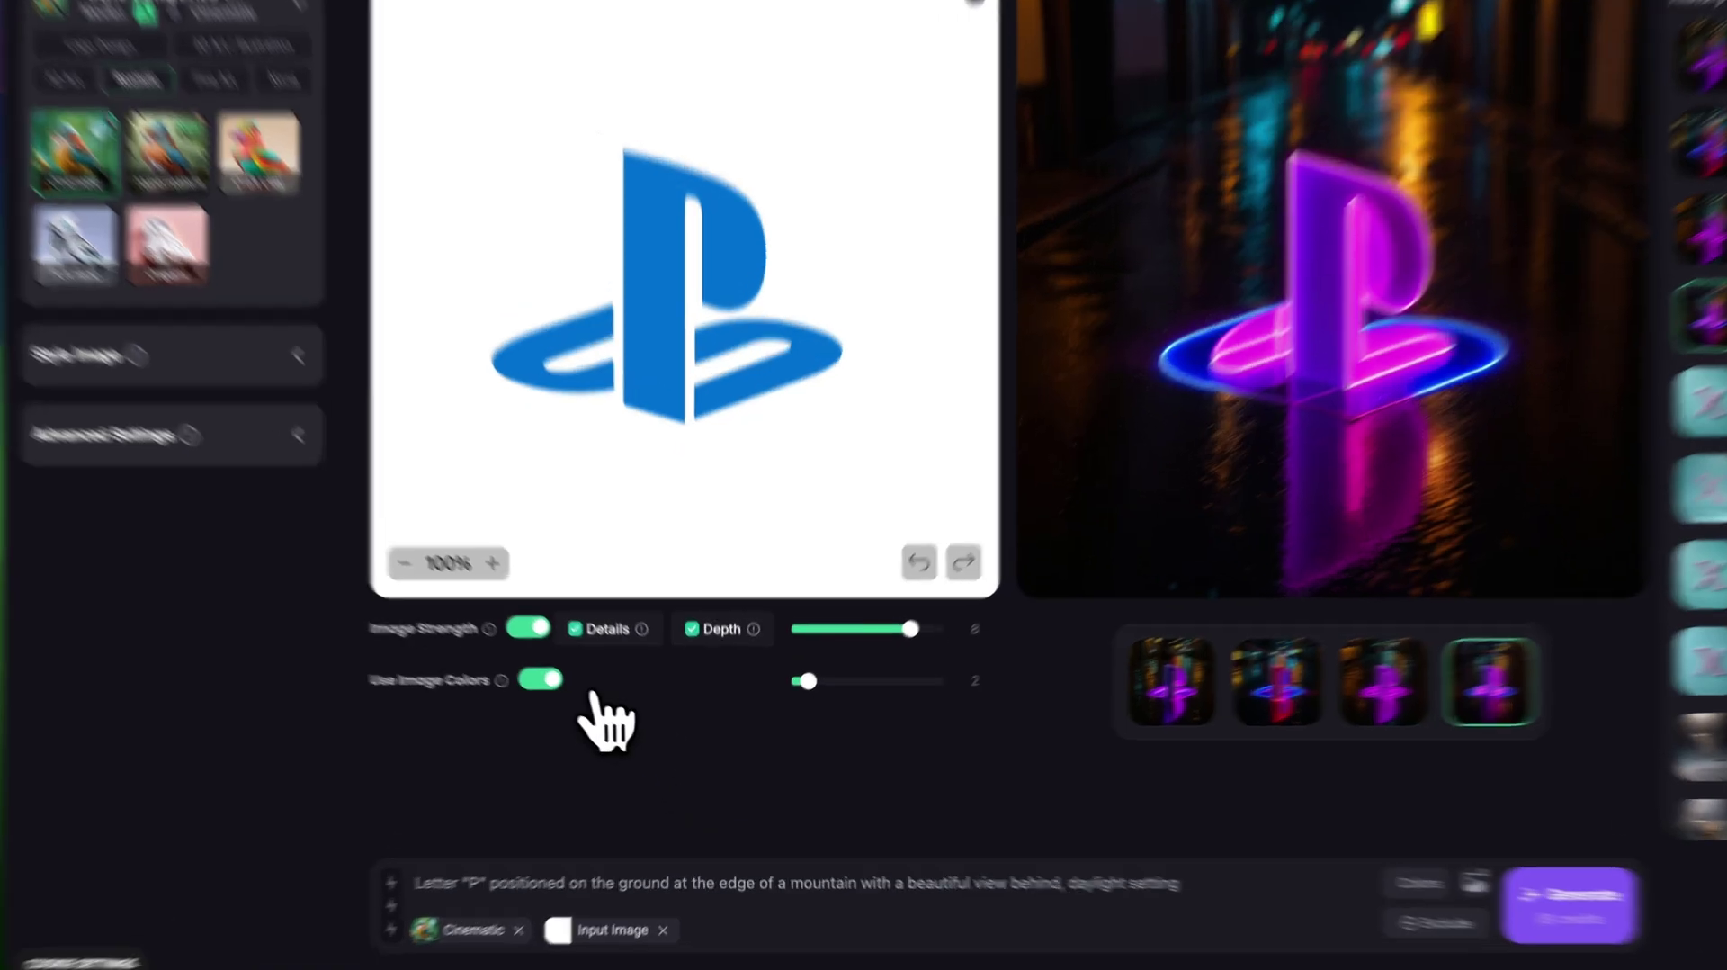
Step: Turn off image colours, lower strength to 7, pick Hyperrealism and generate the mountain letter P renders
{"action": "left_click", "coordinate": [576, 698]}
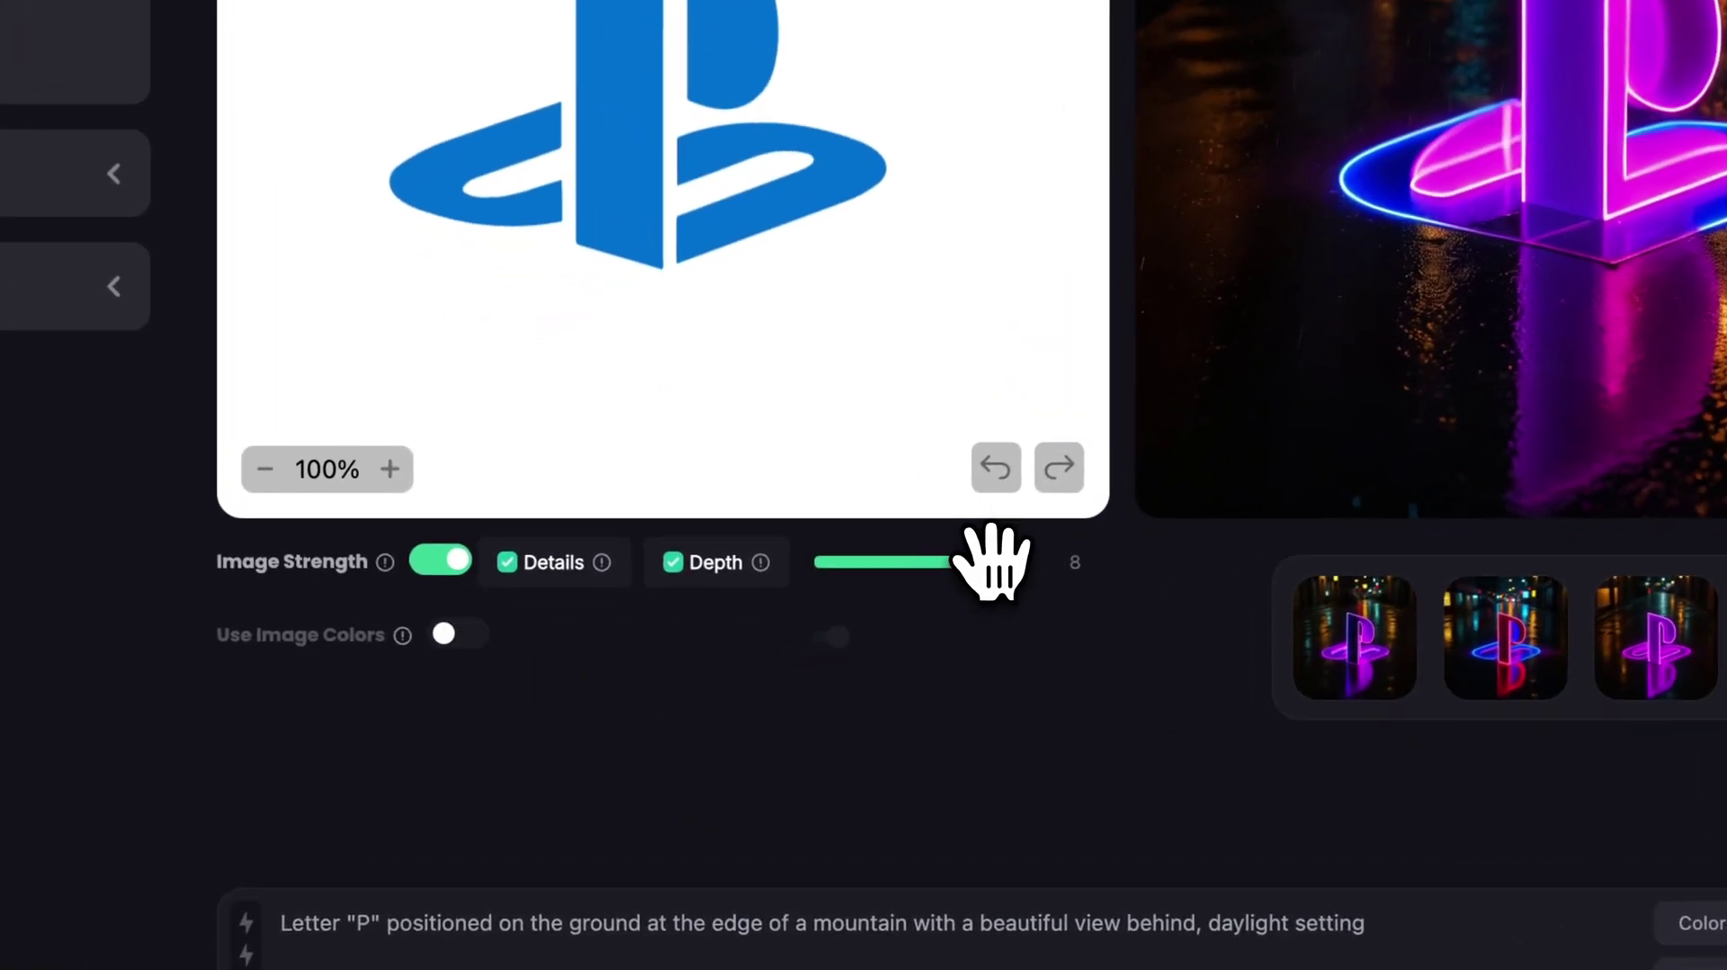
{"action": "left_click_drag", "start_coordinate": [990, 562], "coordinate": [961, 562]}
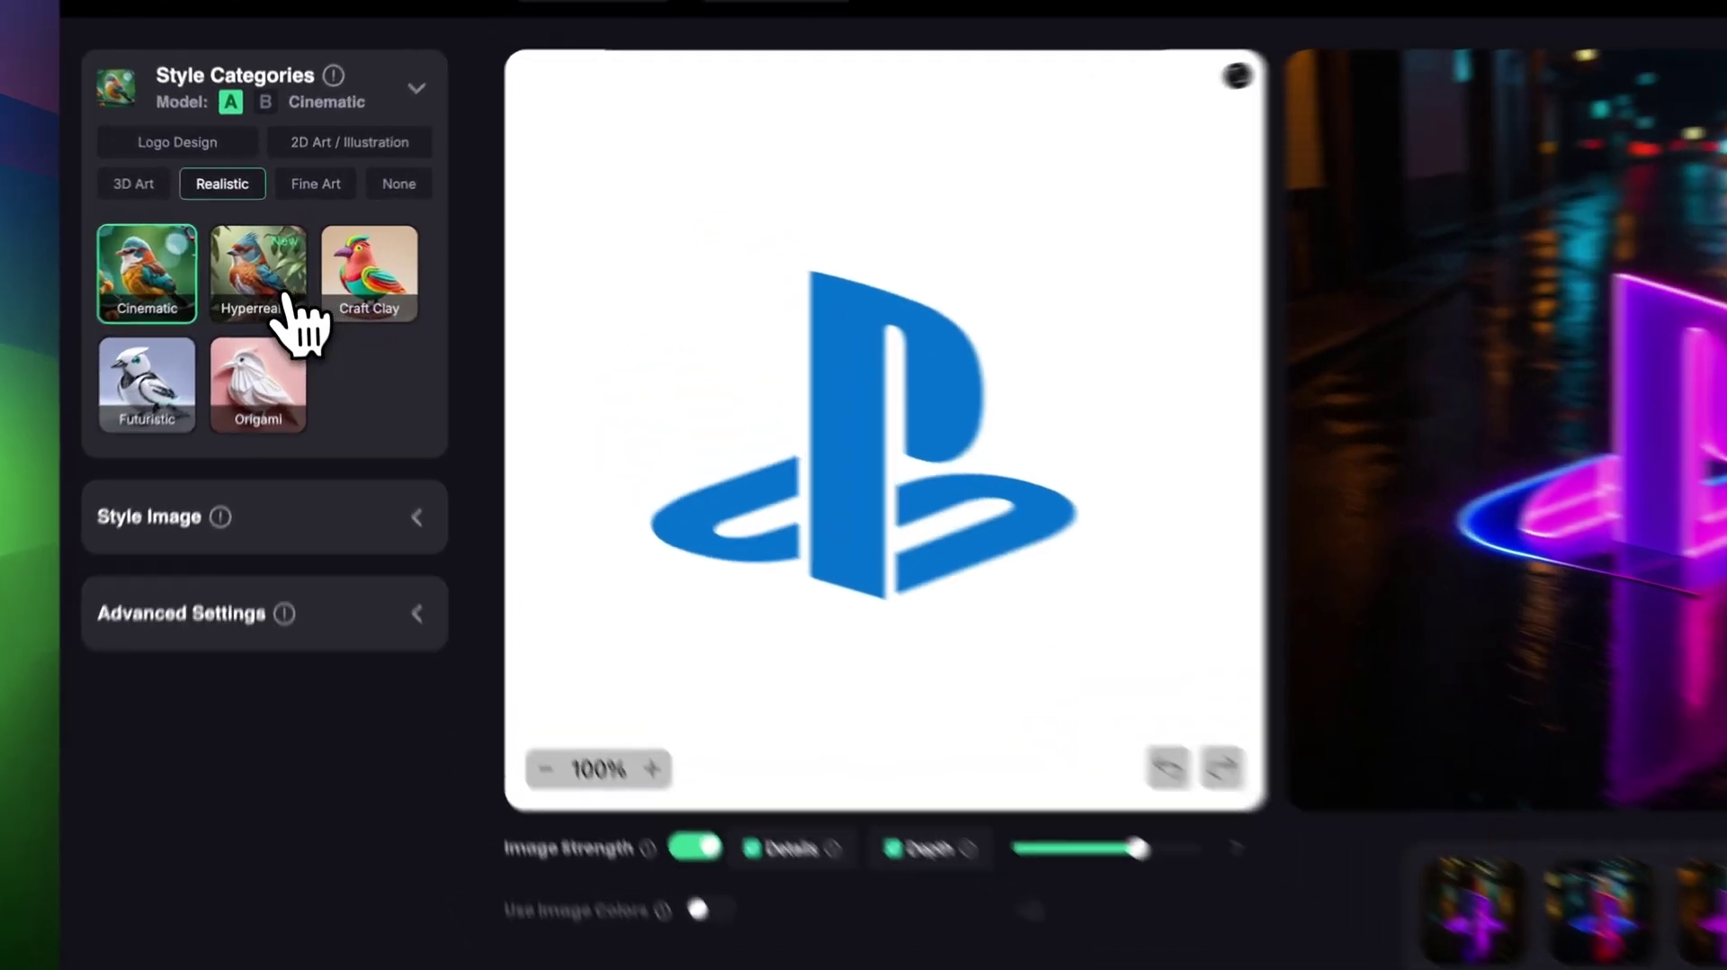
{"action": "left_click", "coordinate": [260, 259]}
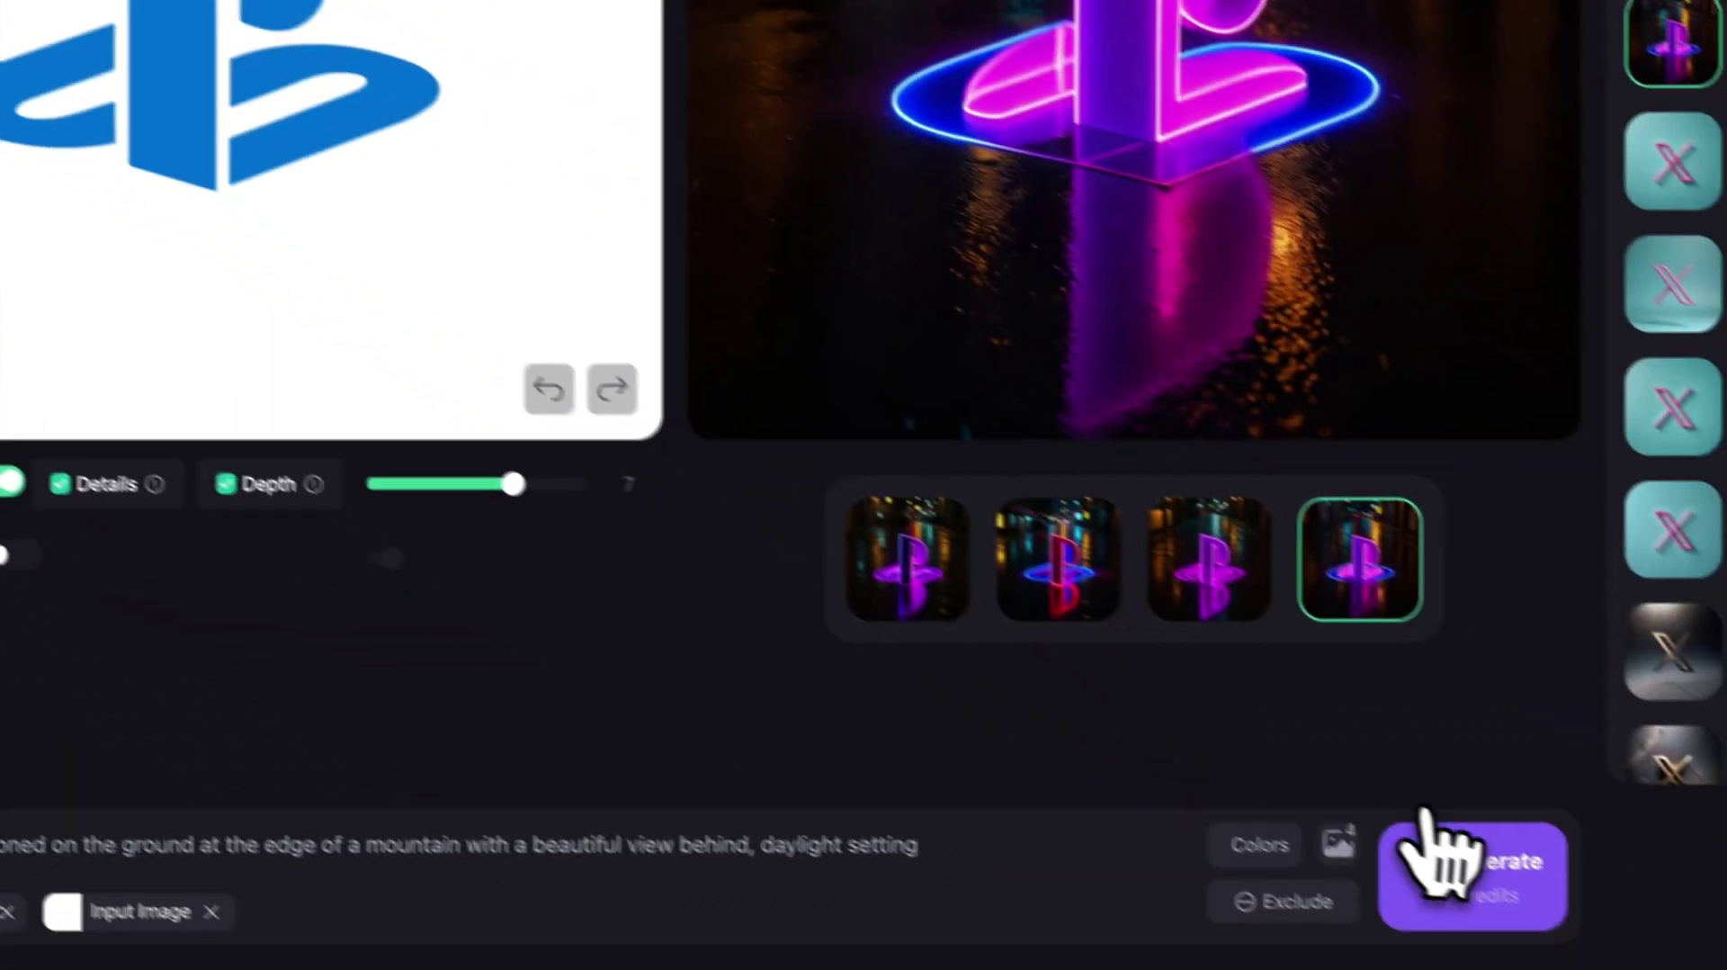
{"action": "left_click", "coordinate": [1726, 969]}
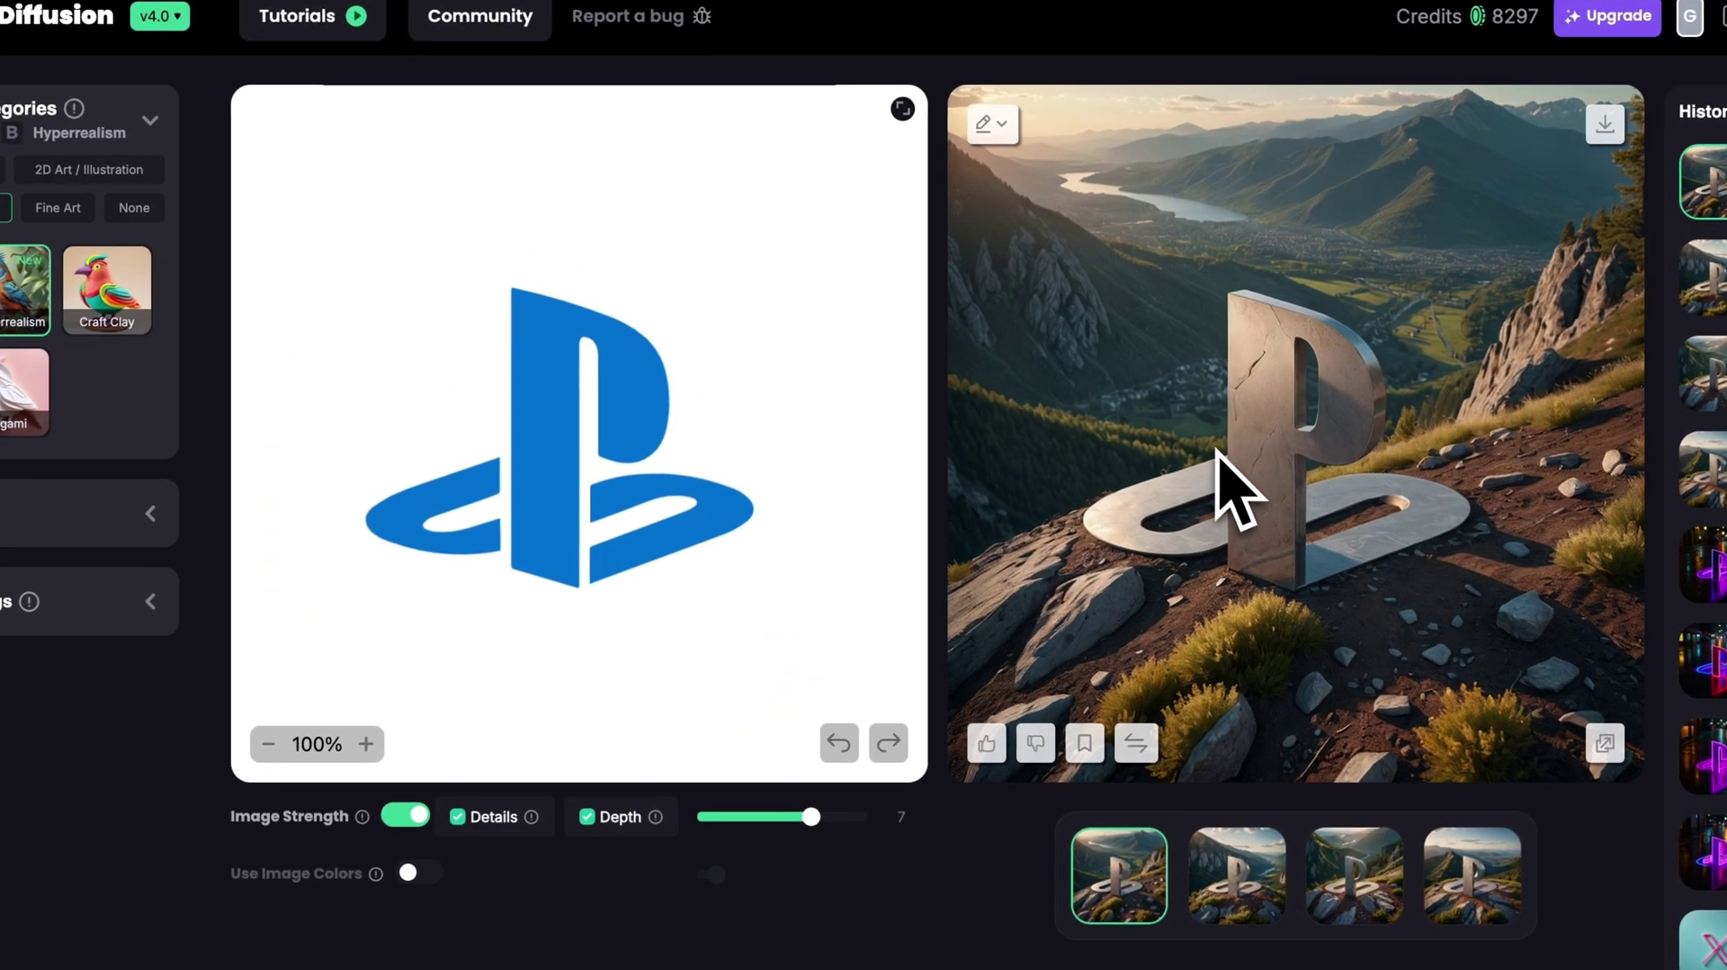
Step: Cycle through the four stone-mountain PlayStation variants to compare them
{"action": "left_click", "coordinate": [1237, 877]}
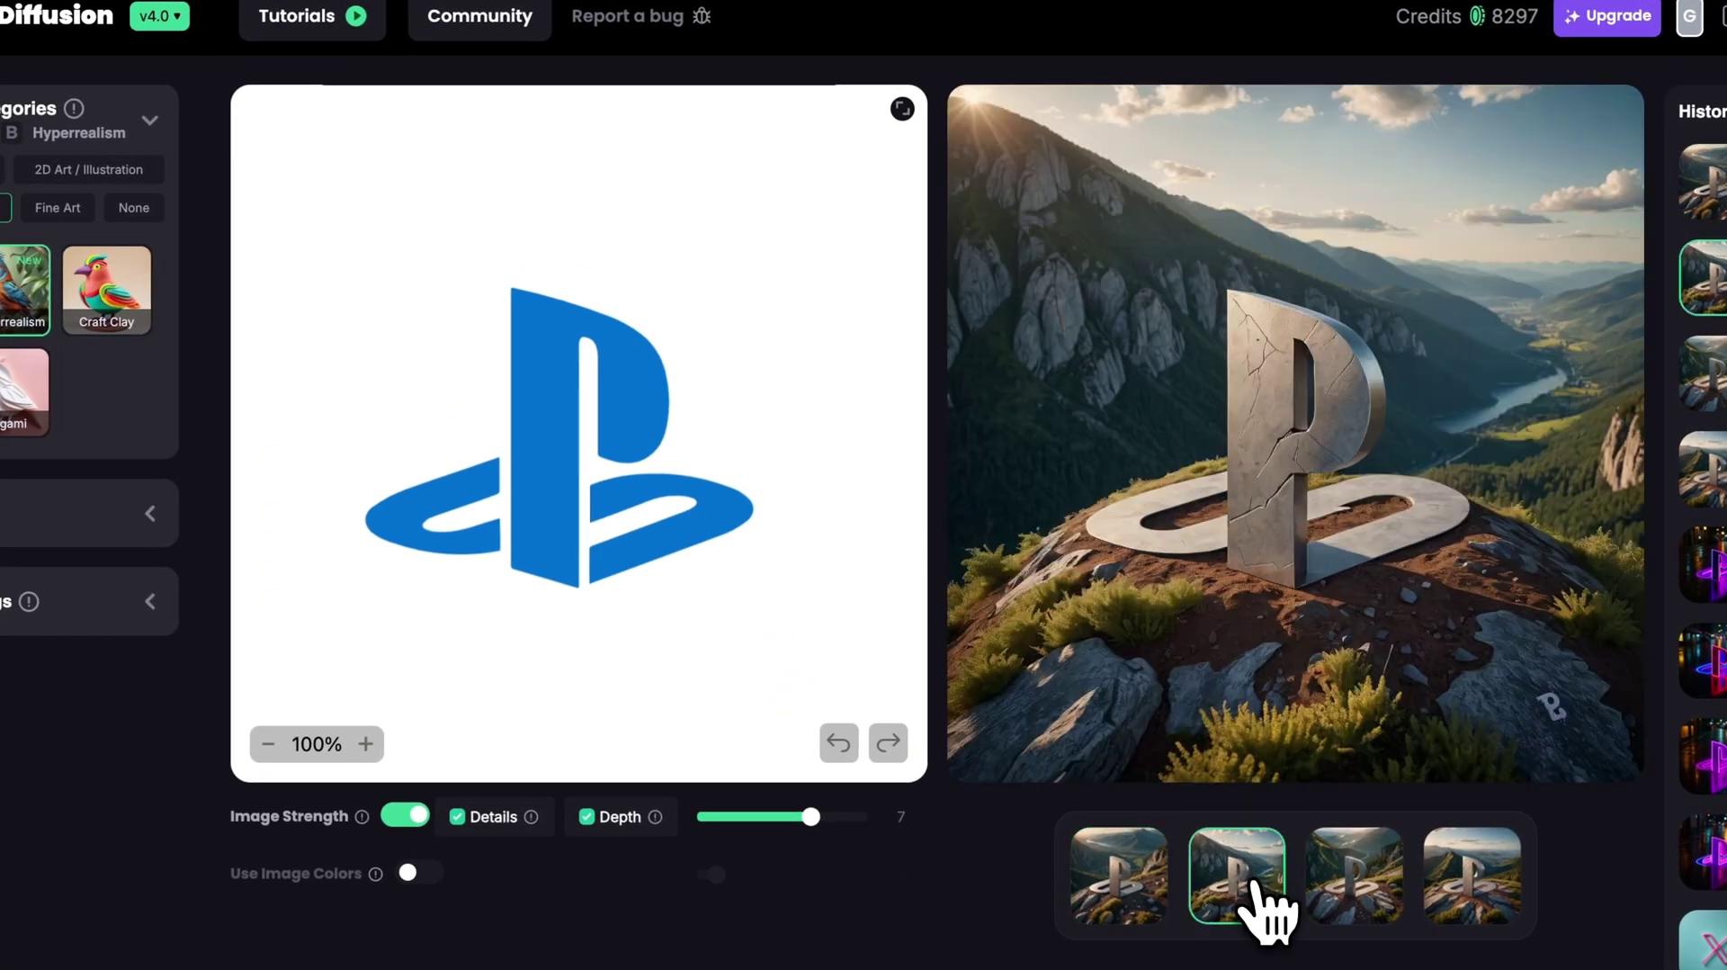
{"action": "left_click", "coordinate": [1354, 877]}
{"action": "left_click", "coordinate": [1478, 913]}
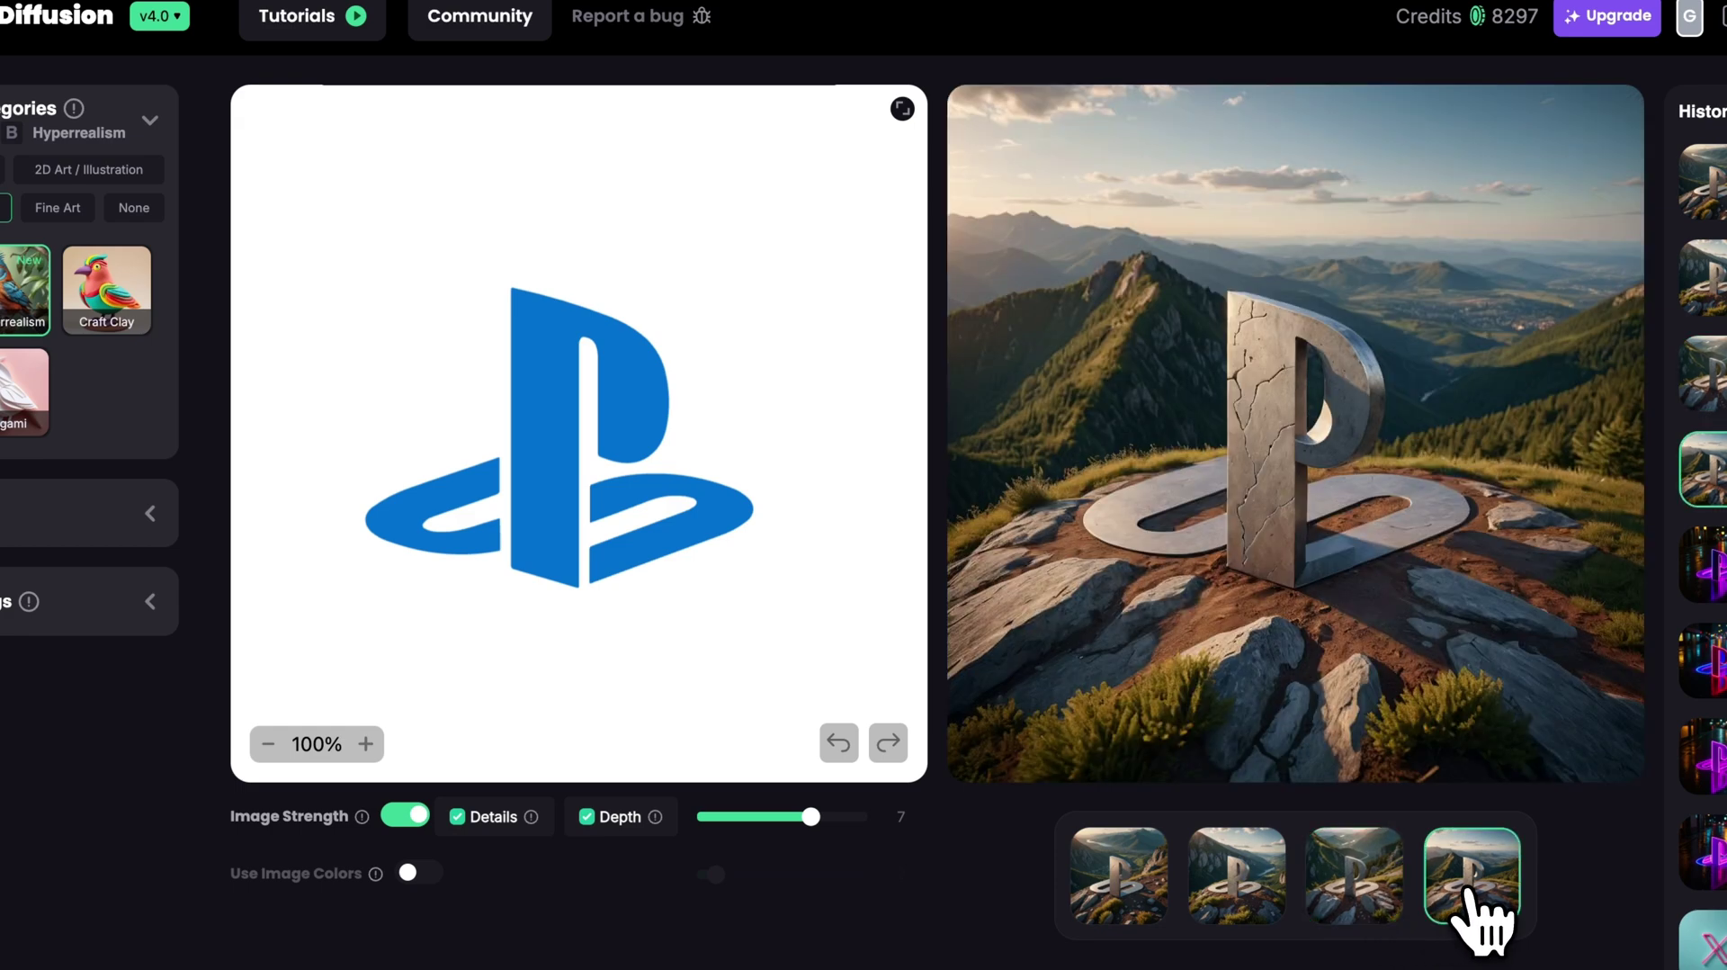
{"action": "left_click", "coordinate": [1371, 904]}
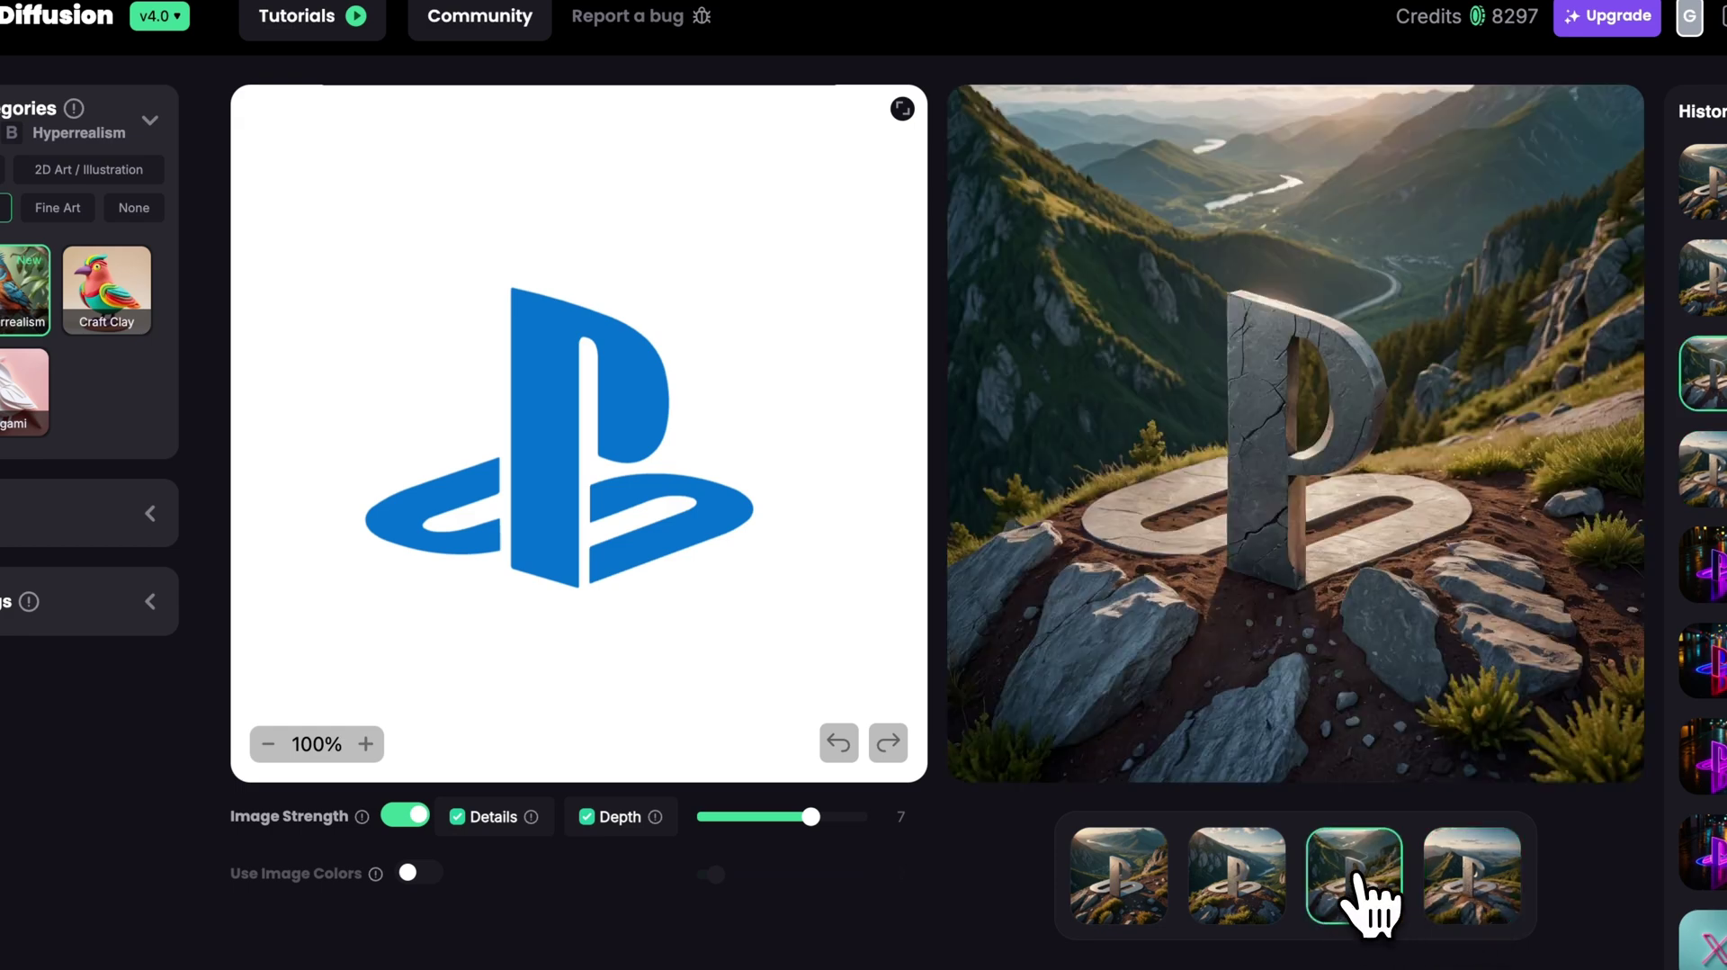
{"action": "left_click", "coordinate": [1259, 899]}
{"action": "left_click", "coordinate": [1152, 871]}
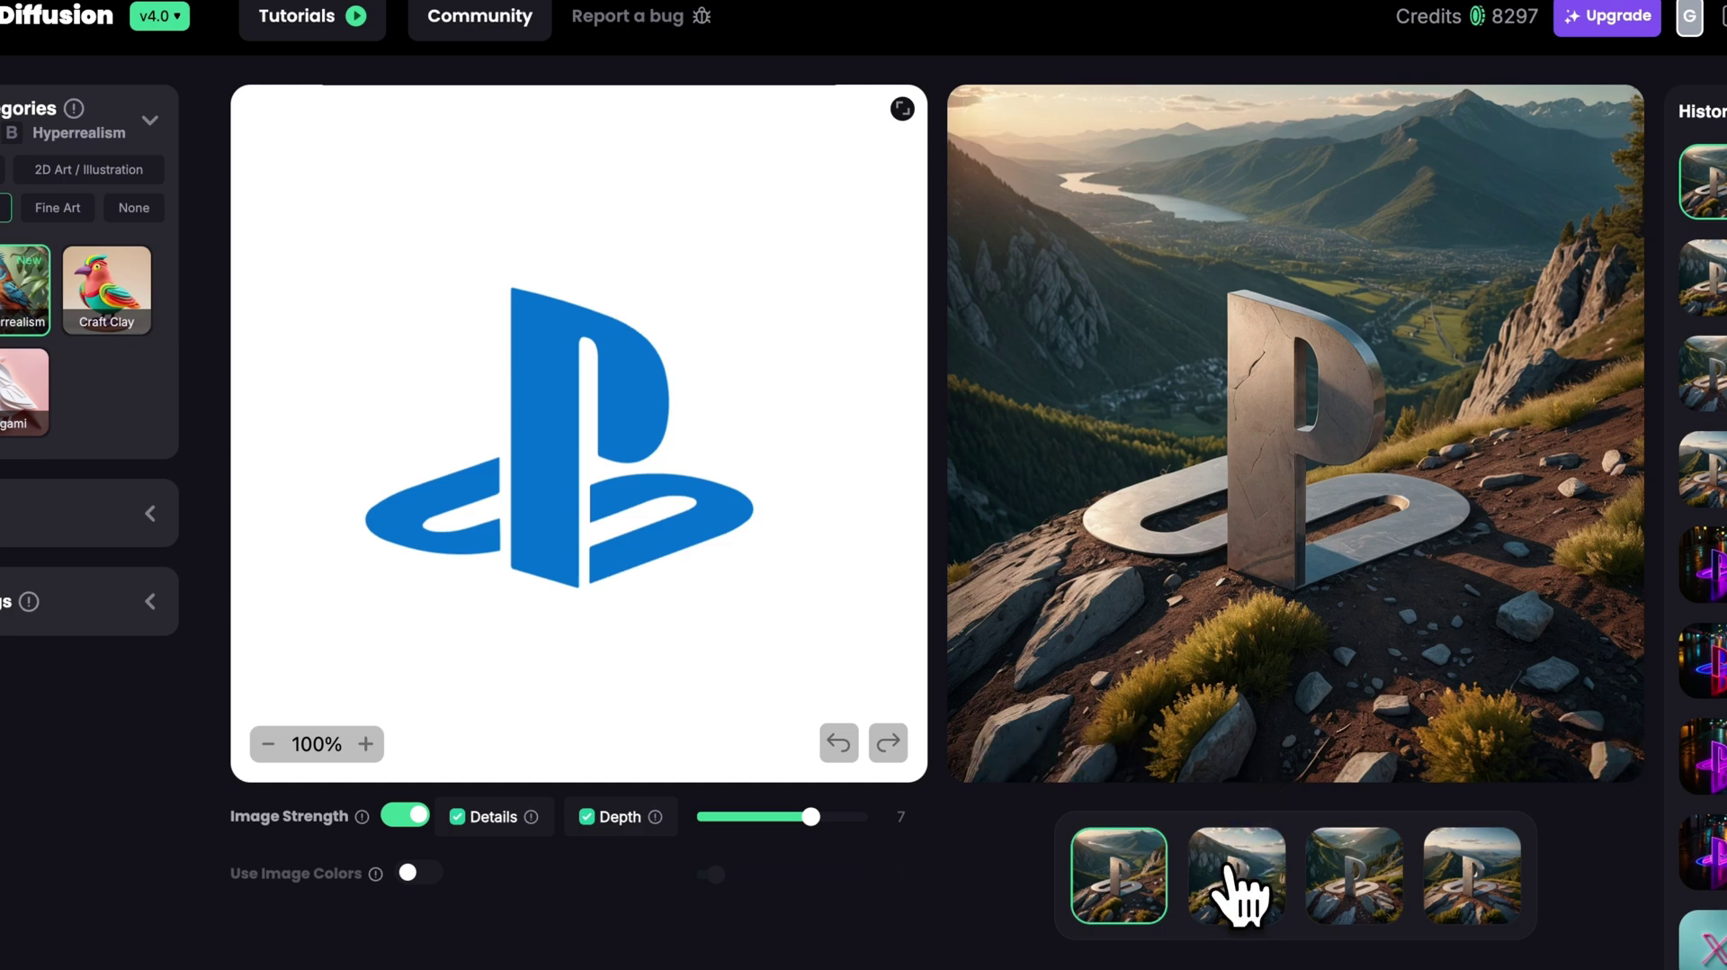
{"action": "left_click", "coordinate": [1255, 900]}
{"action": "left_click", "coordinate": [1349, 900]}
{"action": "left_click", "coordinate": [1462, 909]}
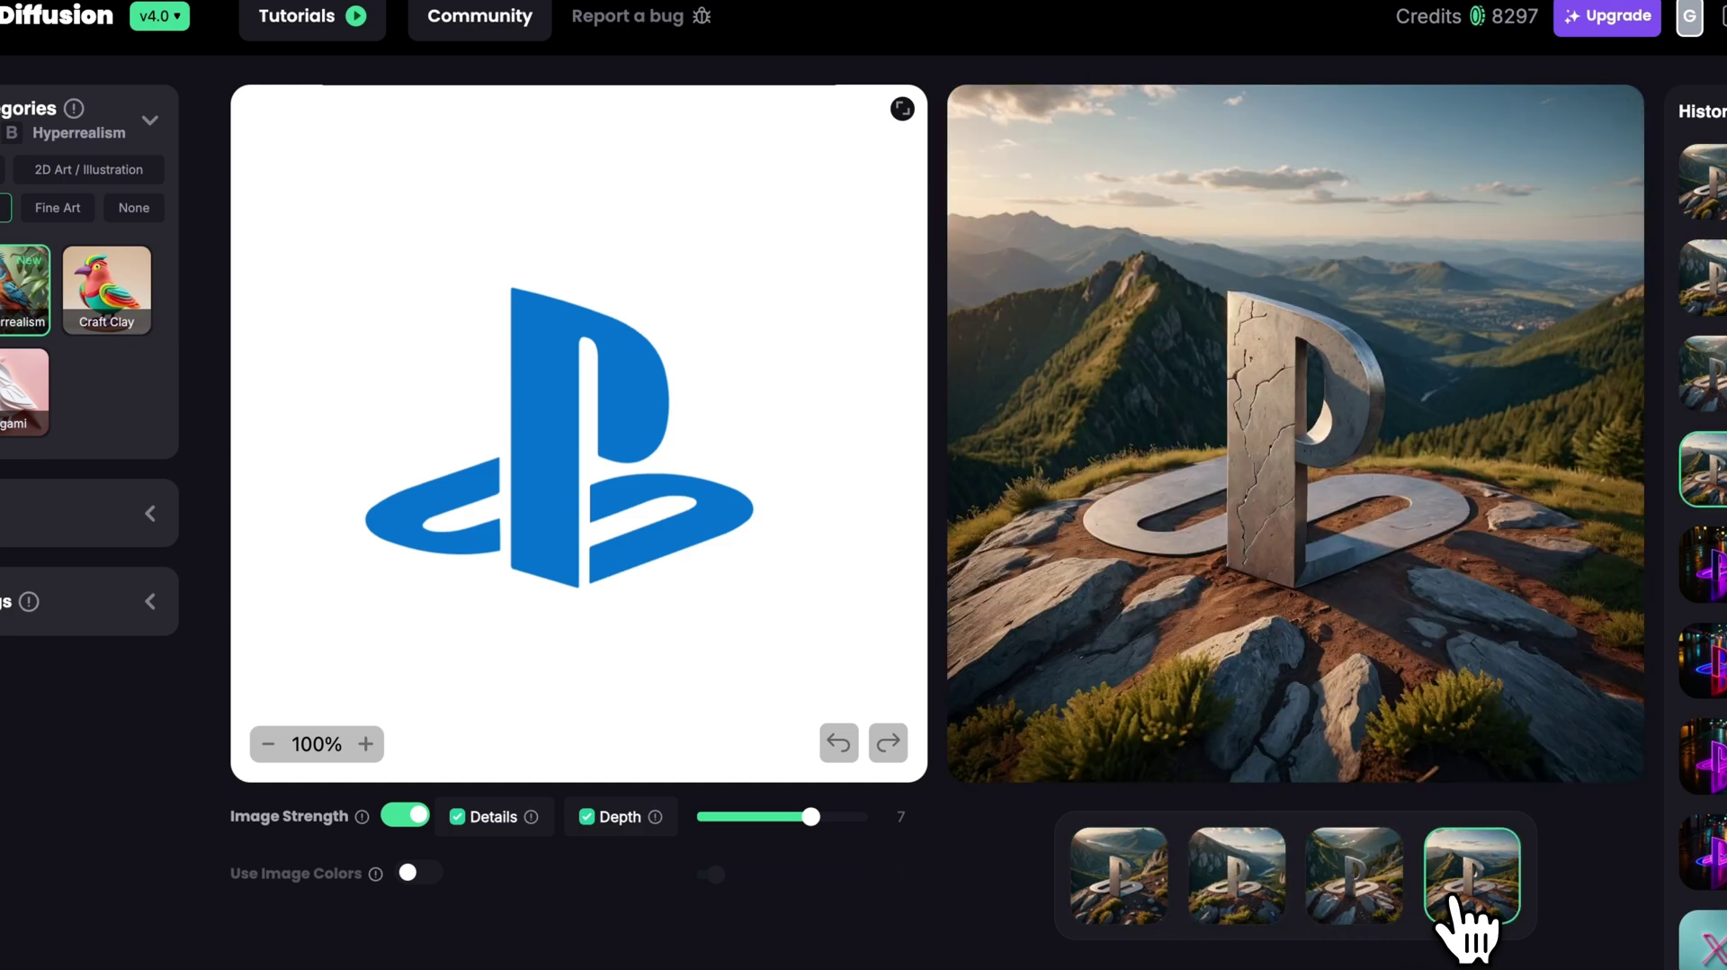
{"action": "left_click", "coordinate": [1250, 886]}
{"action": "left_click", "coordinate": [1359, 918]}
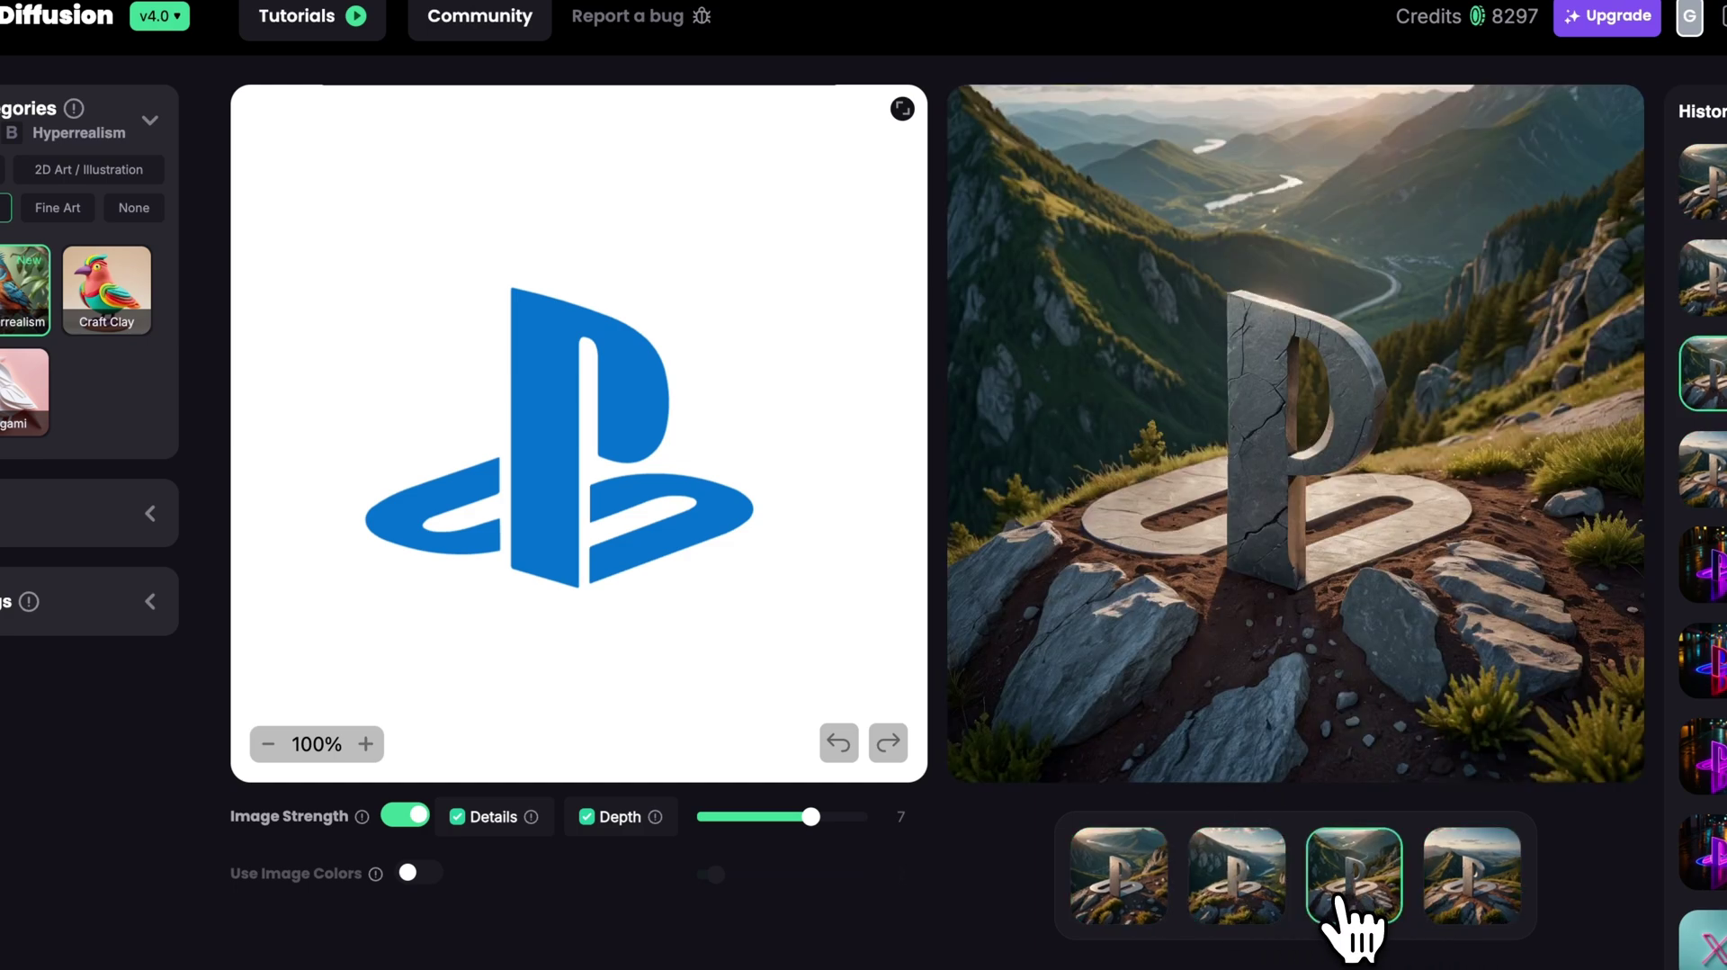
{"action": "left_click", "coordinate": [1467, 918]}
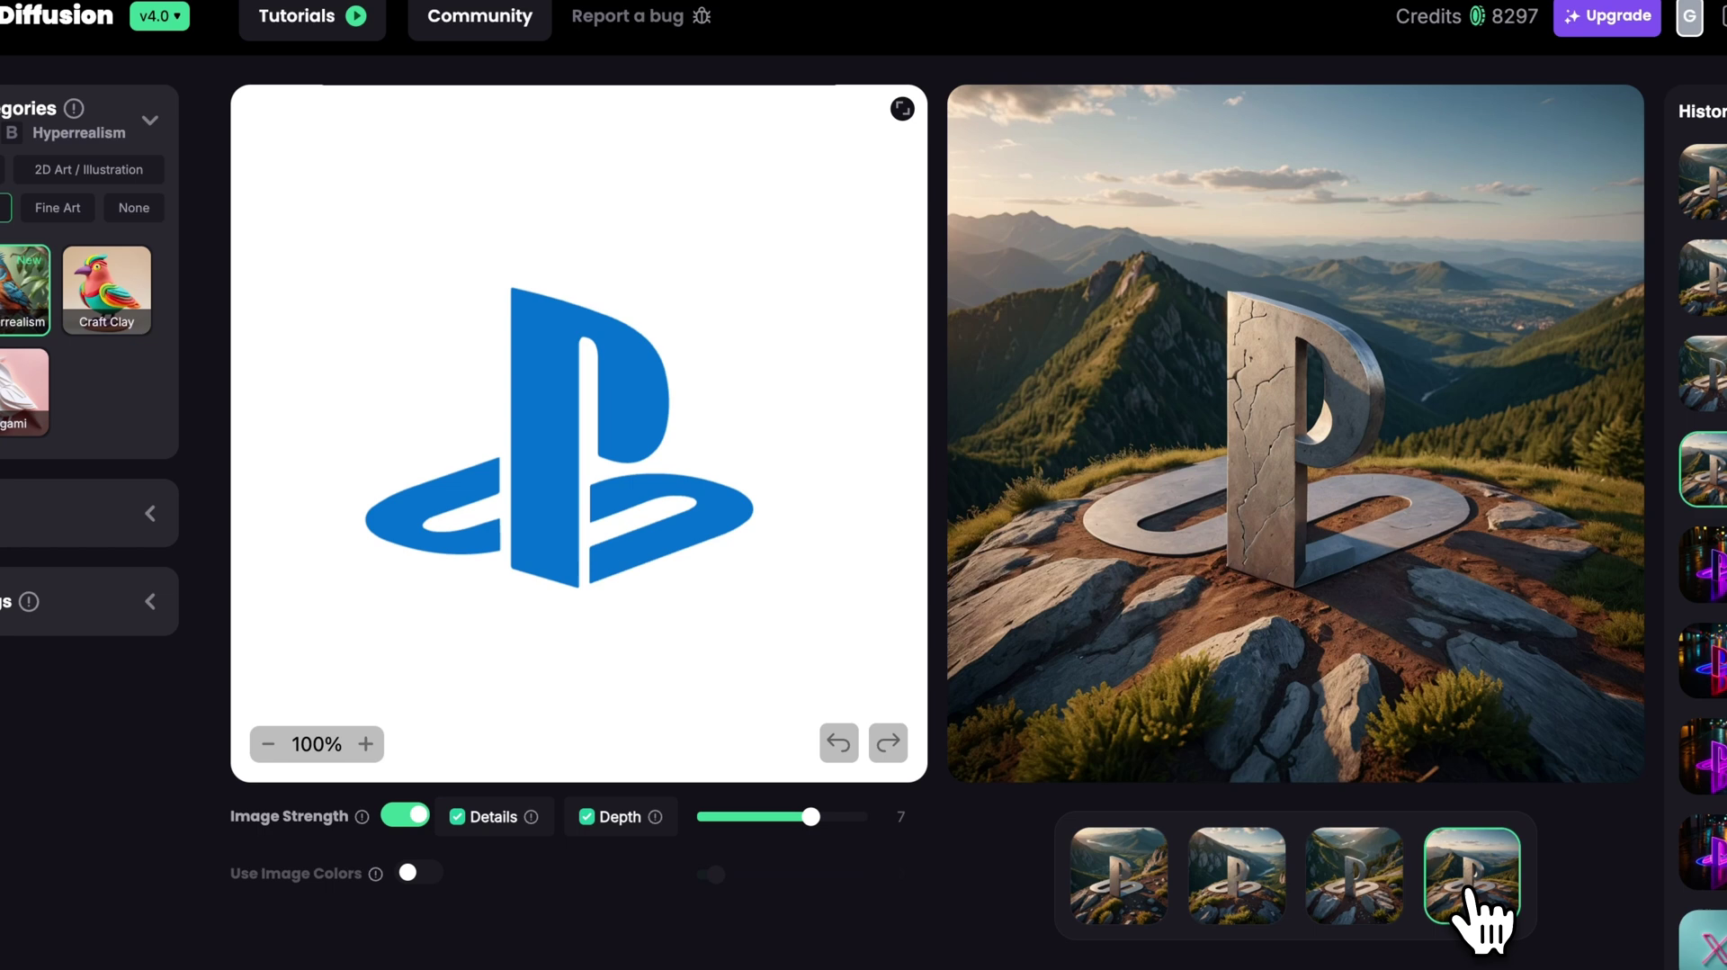
Step: Recheck the variants, settle on the first valley-lake render and open its details
{"action": "left_click", "coordinate": [1363, 900]}
{"action": "left_click", "coordinate": [1255, 896]}
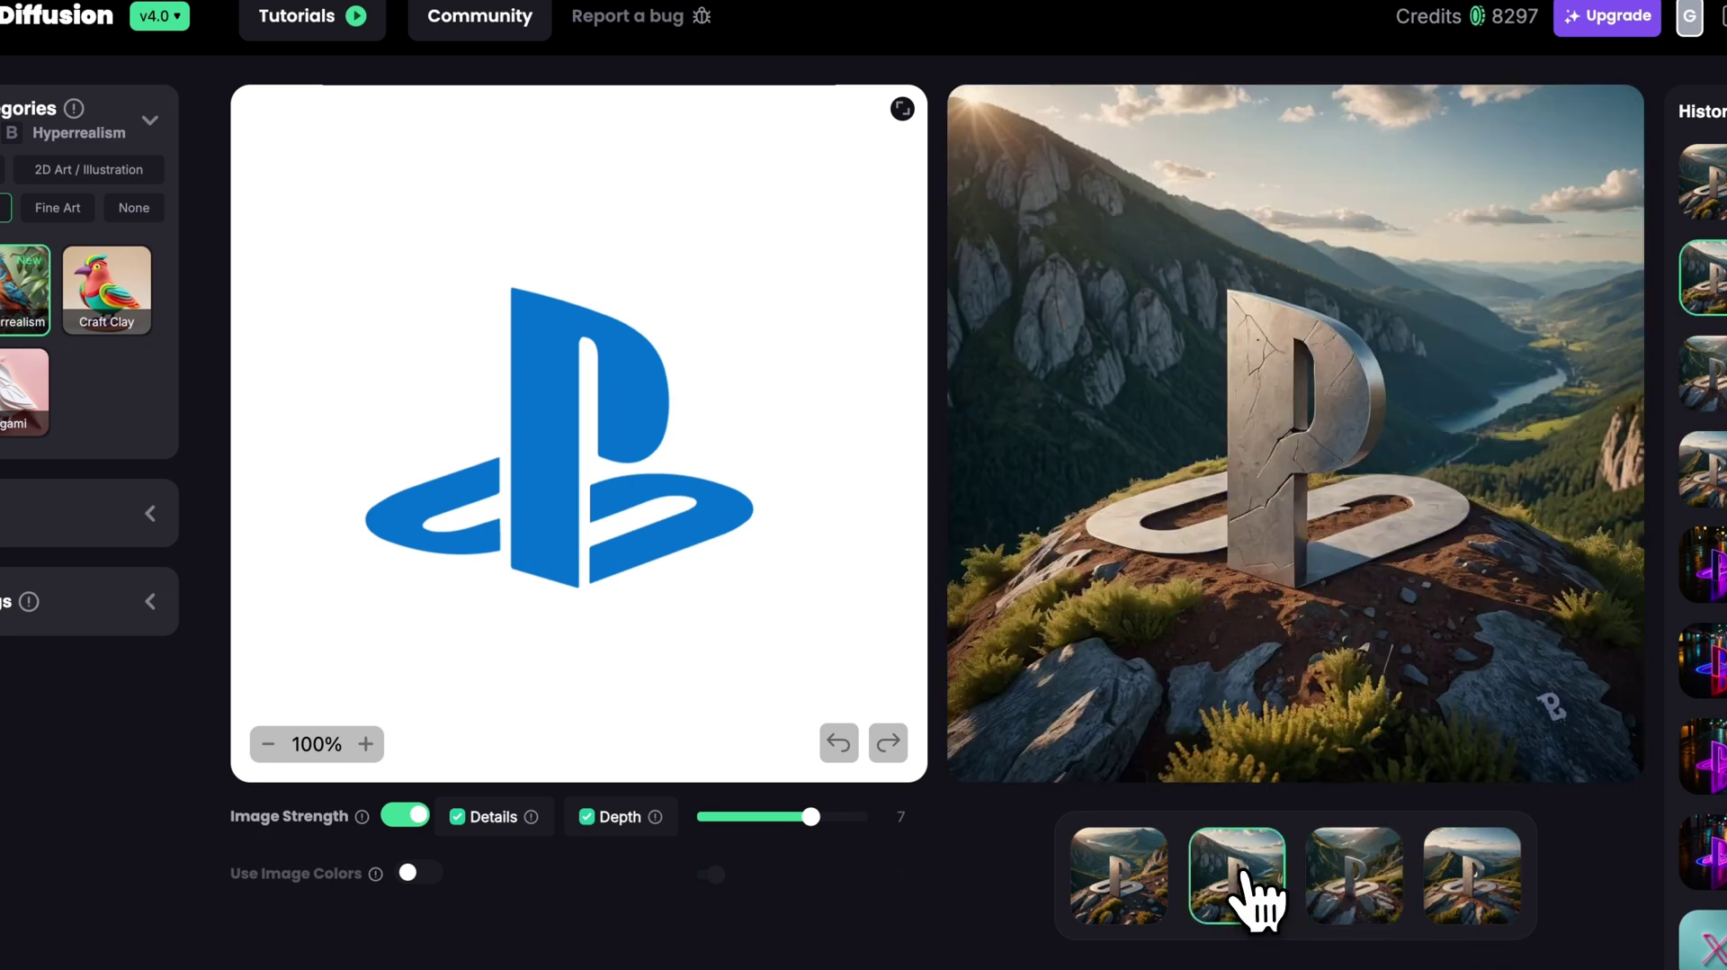
{"action": "left_click", "coordinate": [1156, 904]}
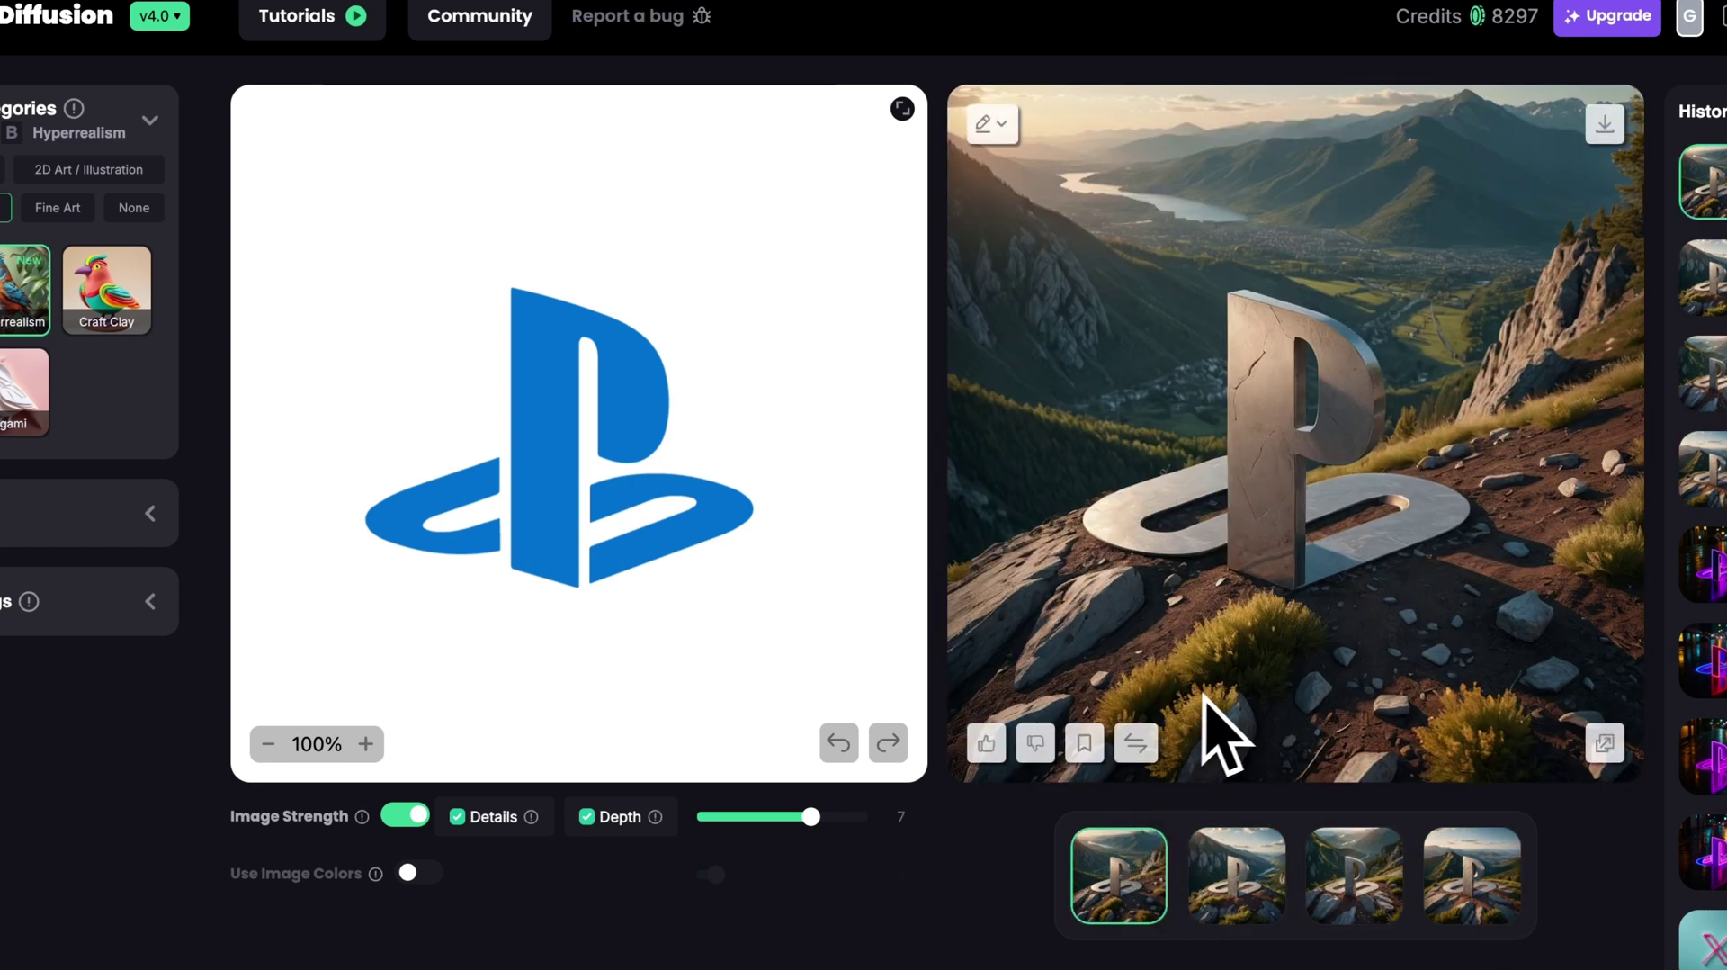
{"action": "left_click", "coordinate": [1244, 886]}
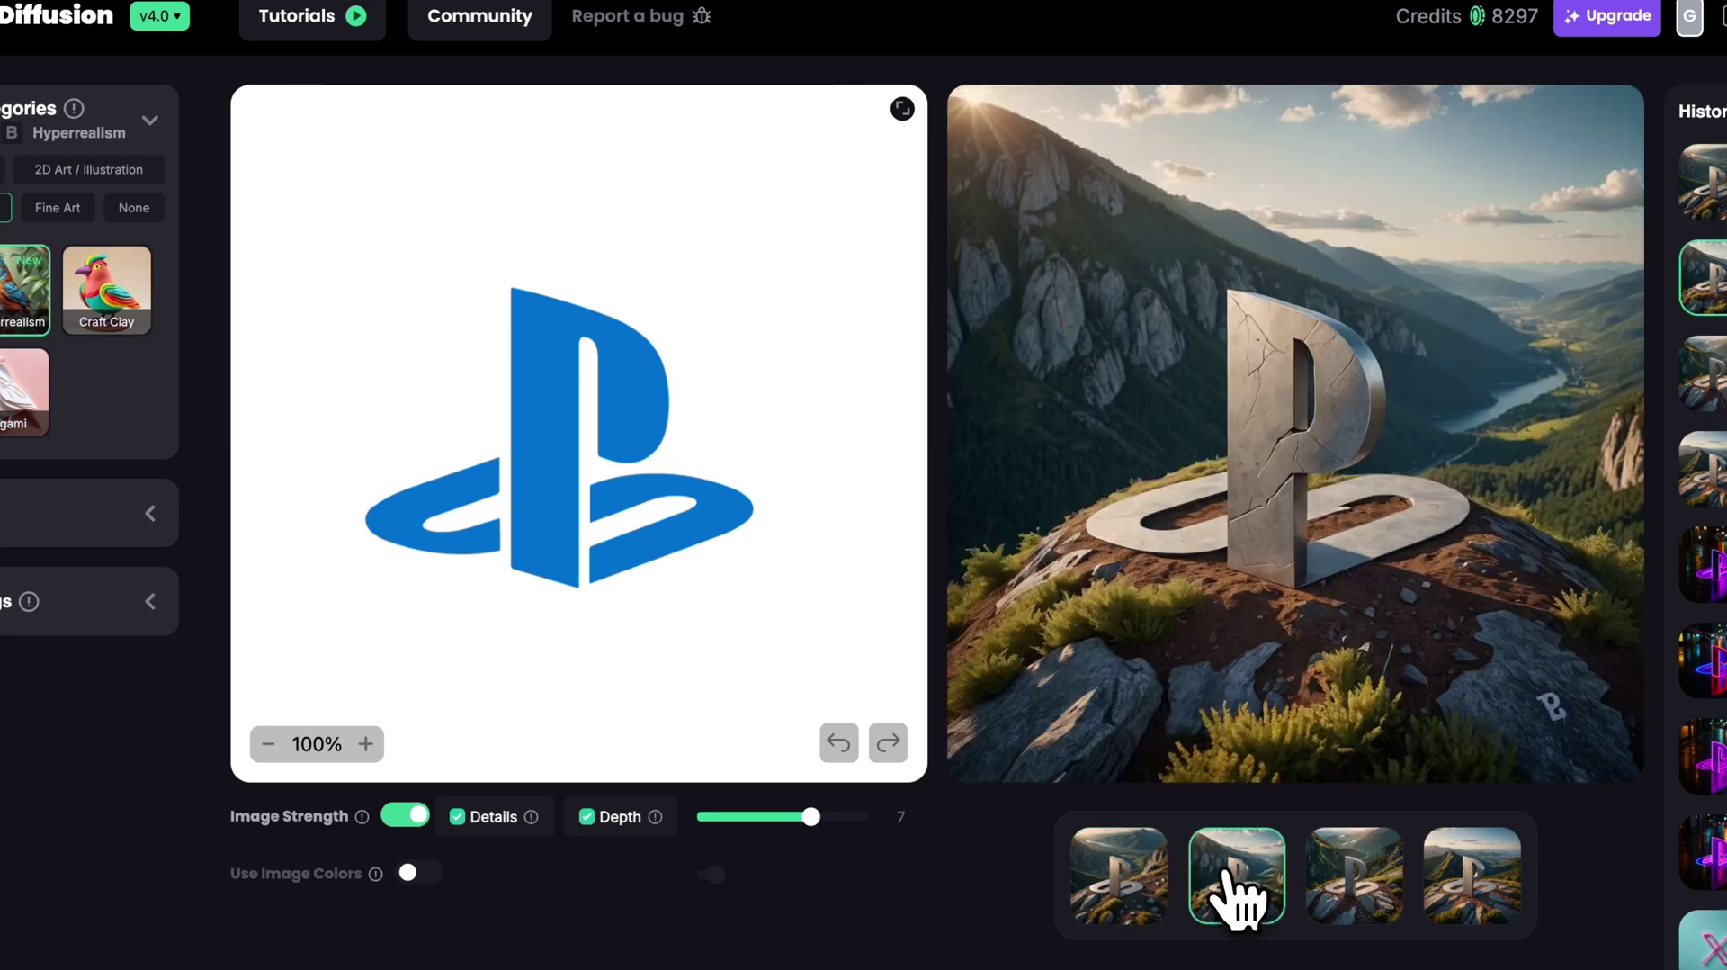
{"action": "left_click", "coordinate": [1331, 880]}
{"action": "left_click", "coordinate": [1450, 898]}
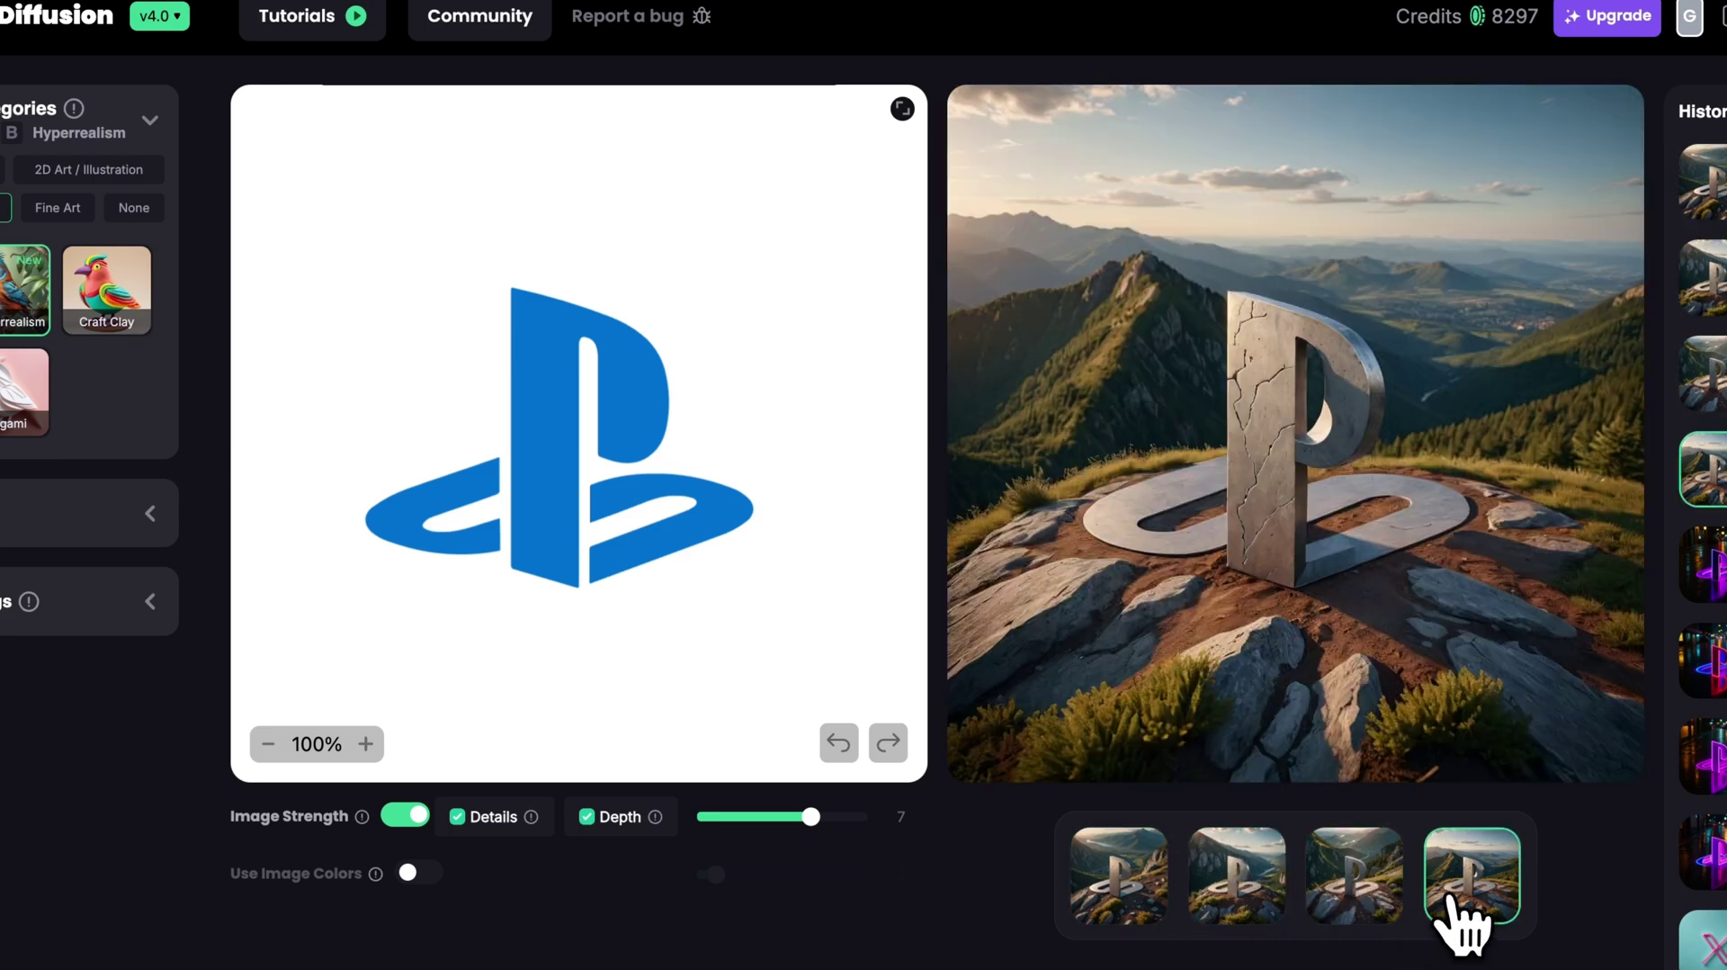
{"action": "left_click", "coordinate": [1249, 883]}
{"action": "left_click", "coordinate": [1129, 908]}
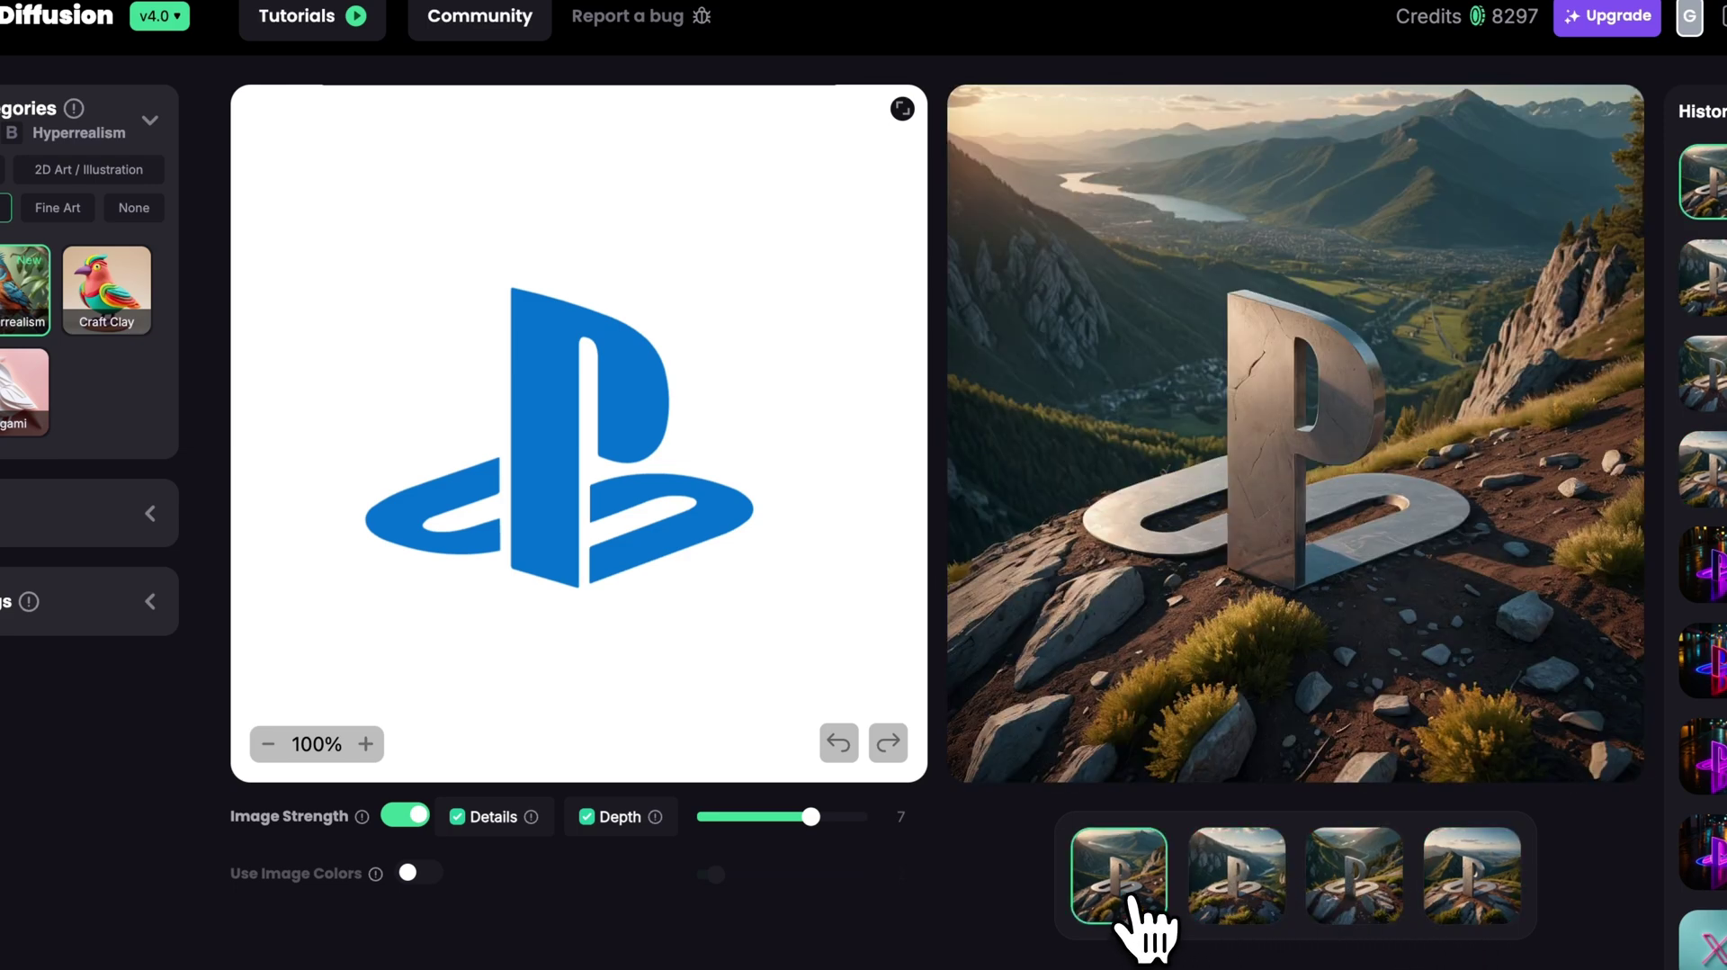
{"action": "left_click", "coordinate": [1216, 922]}
{"action": "left_click", "coordinate": [1137, 915]}
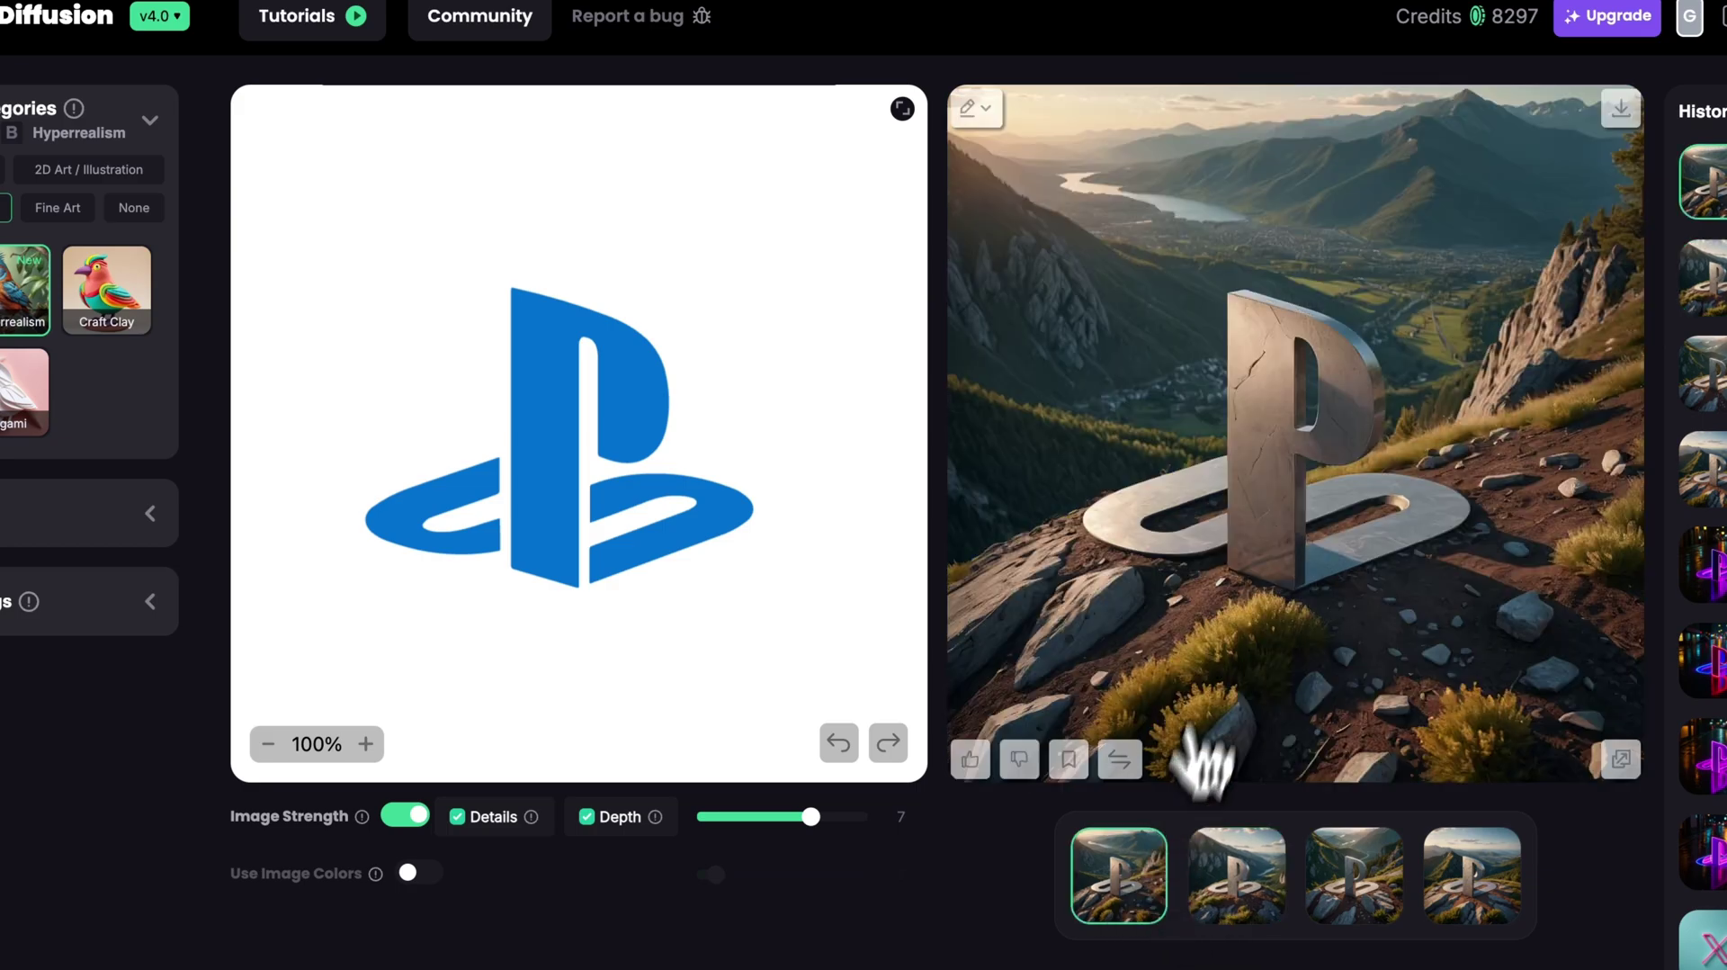
{"action": "left_click", "coordinate": [1256, 592]}
Step: Upscale the chosen stone P render 2x with Realistic optimization
{"action": "left_click", "coordinate": [1174, 342]}
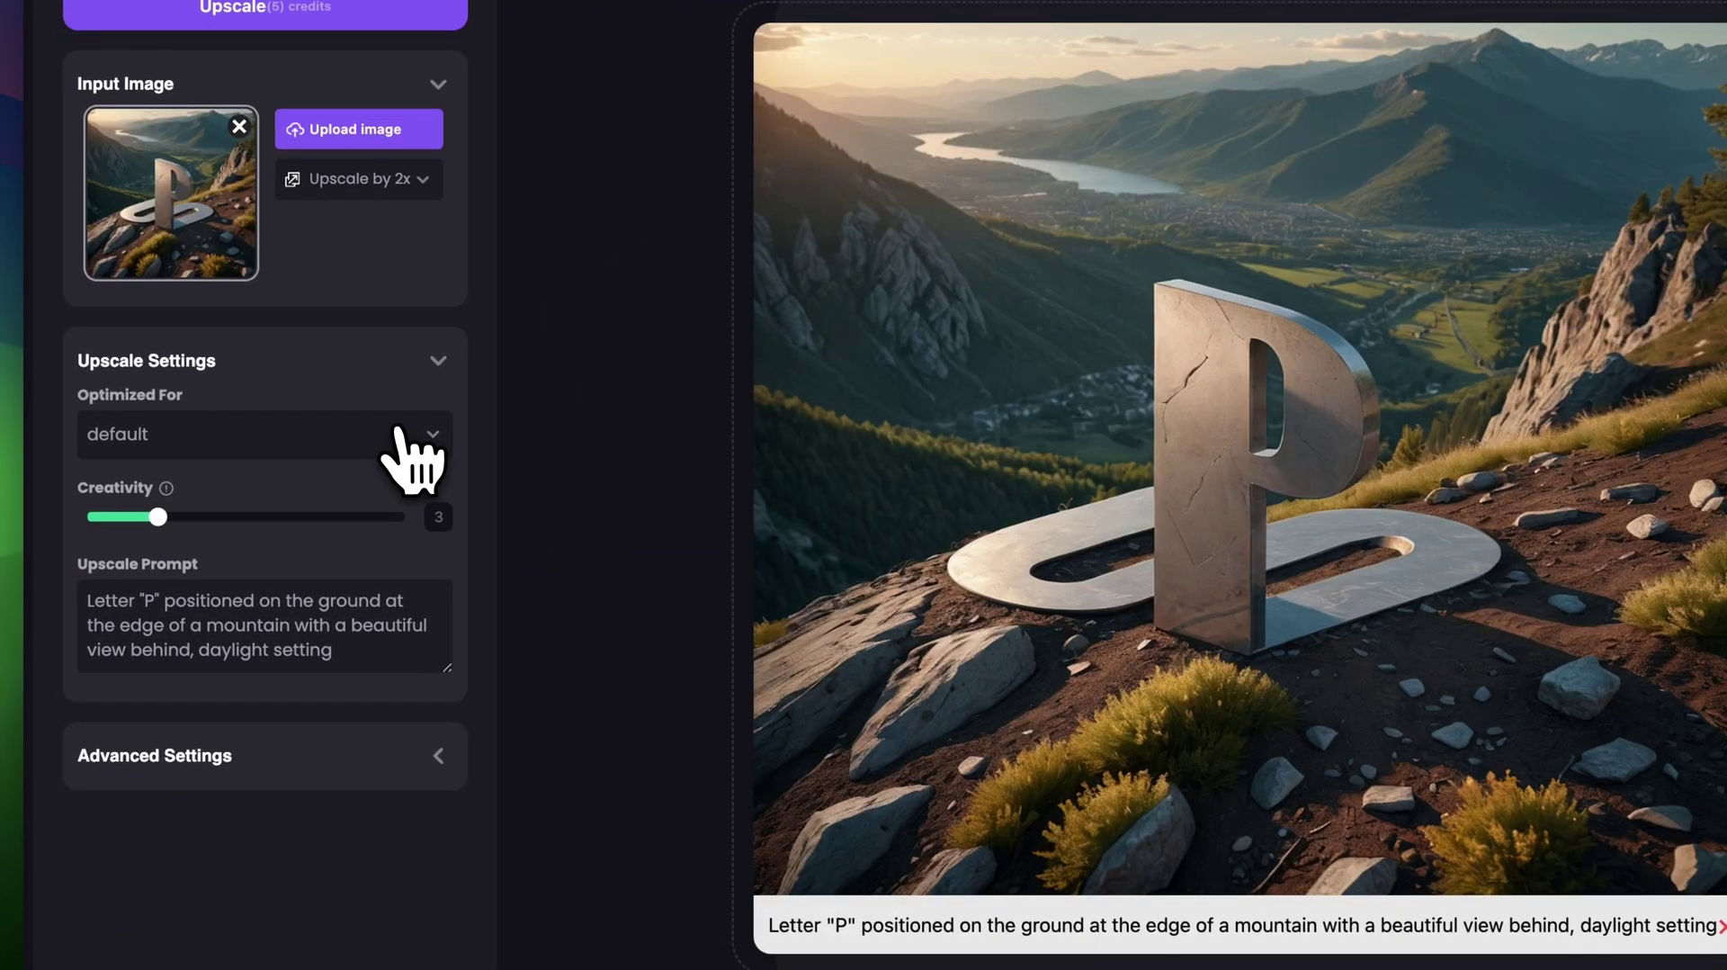
{"action": "left_click", "coordinate": [236, 523]}
{"action": "left_click", "coordinate": [257, 486]}
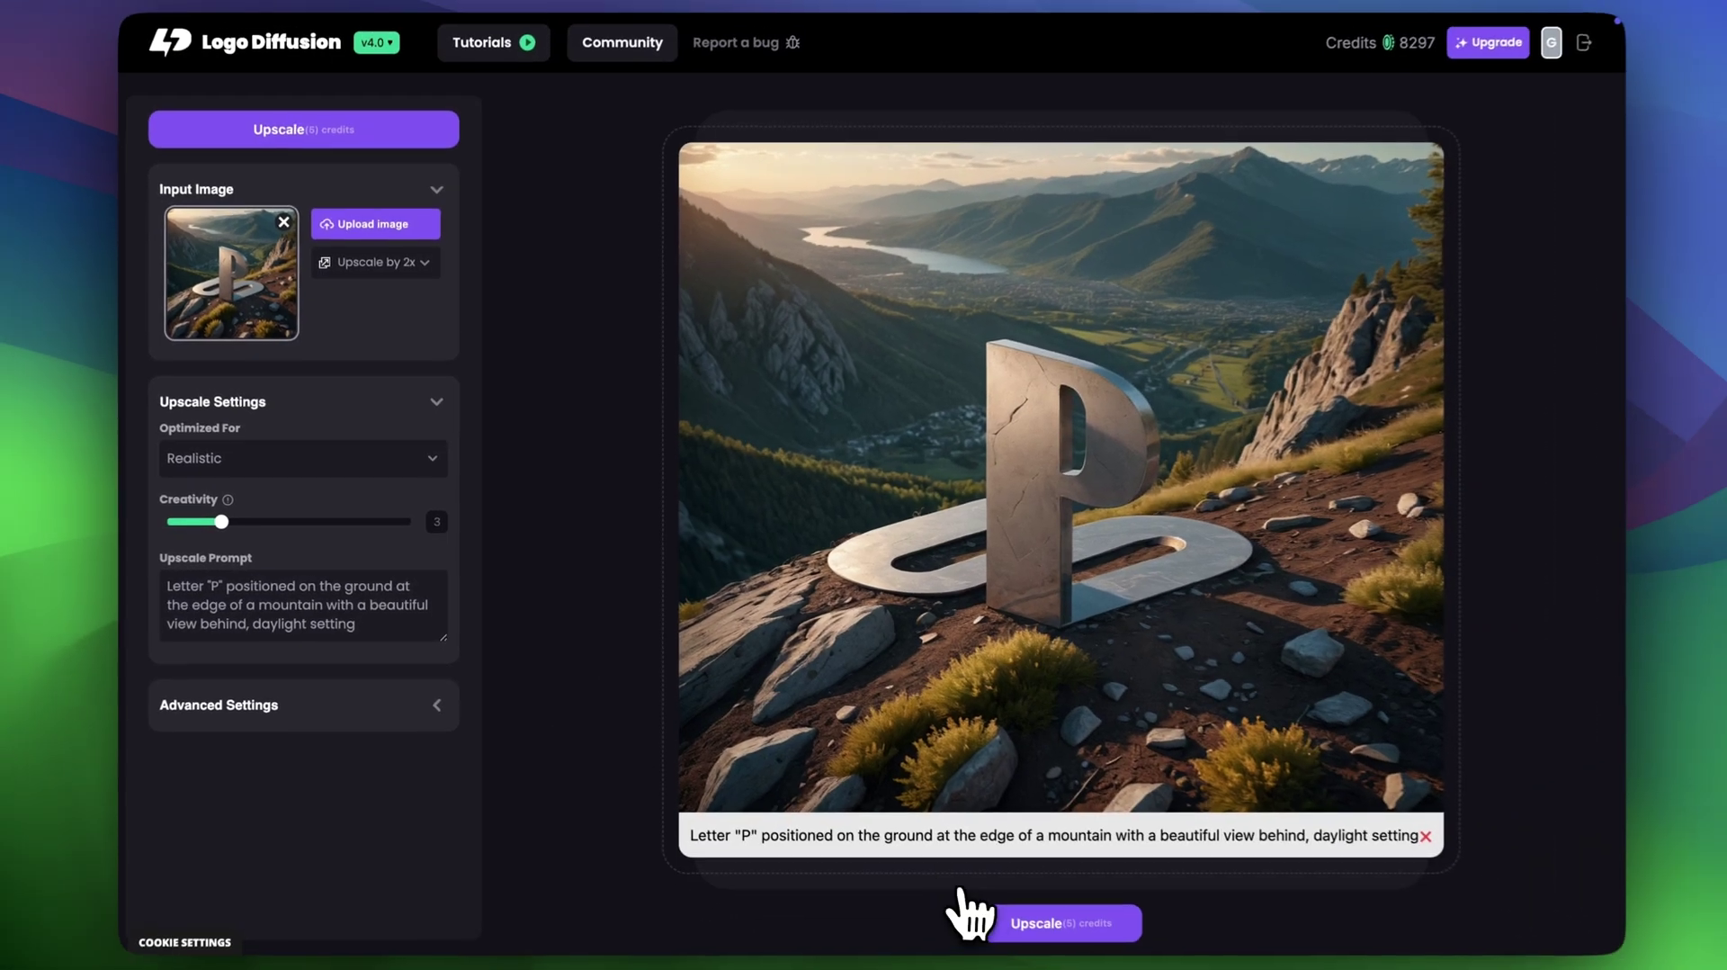
{"action": "left_click", "coordinate": [1017, 927]}
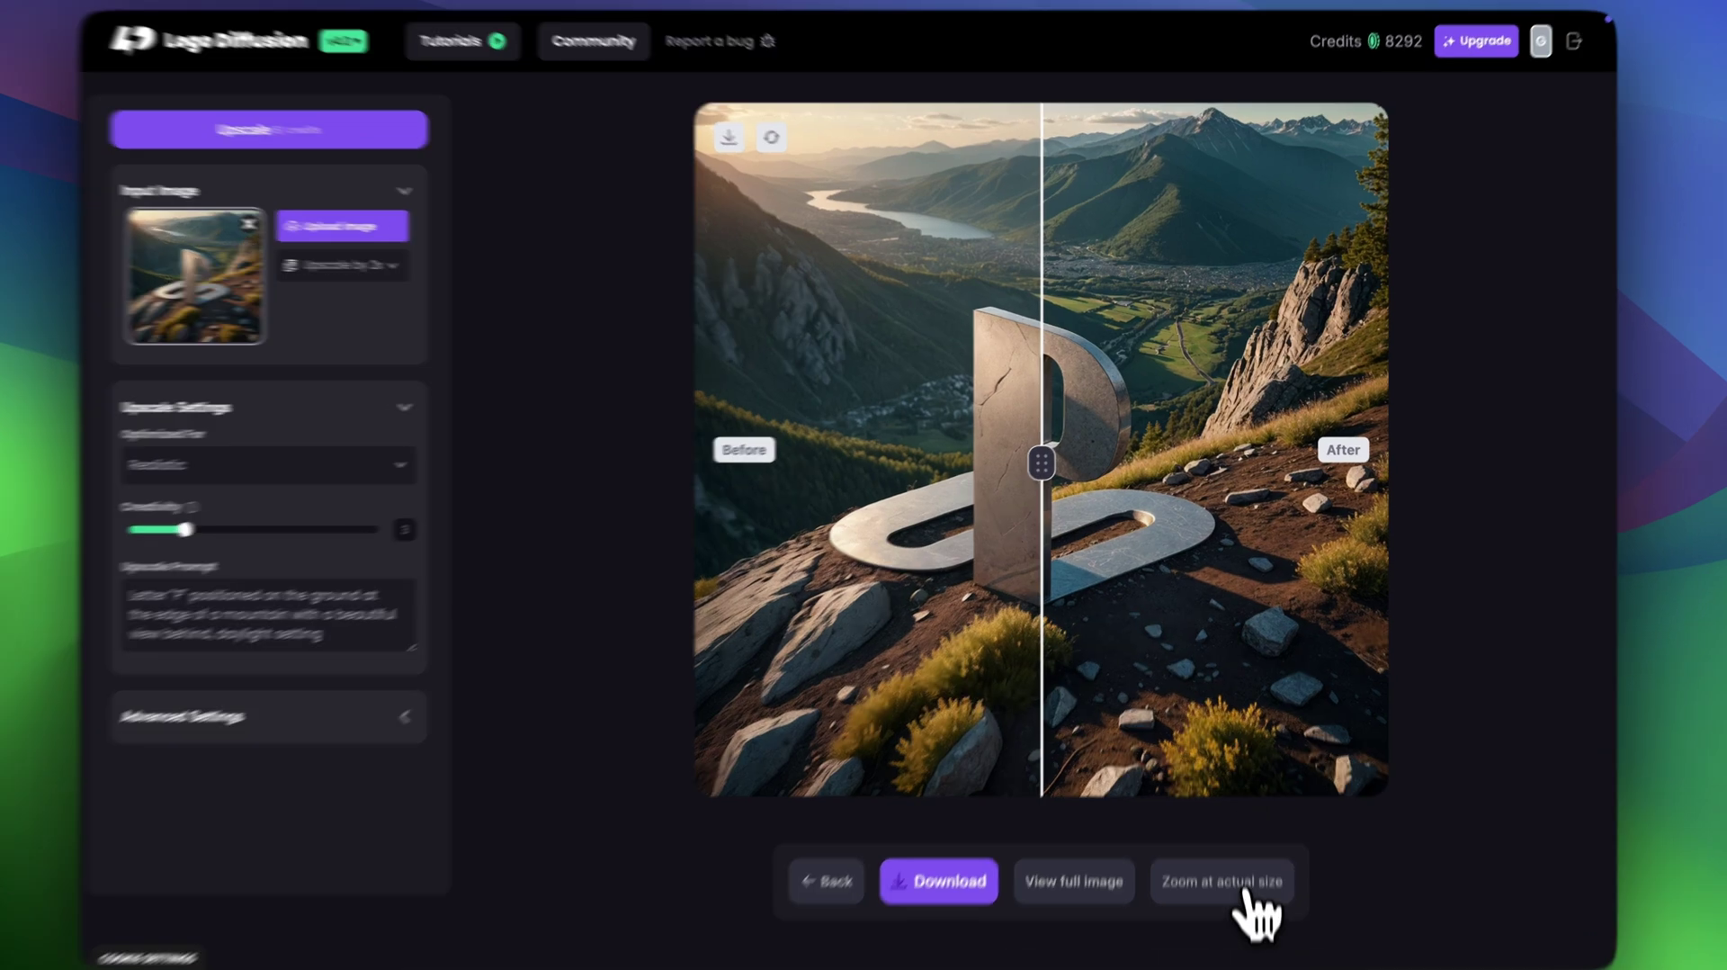
Step: Inspect the upscaled P at actual size and compare before/after detail with the split slider
{"action": "left_click", "coordinate": [1234, 865]}
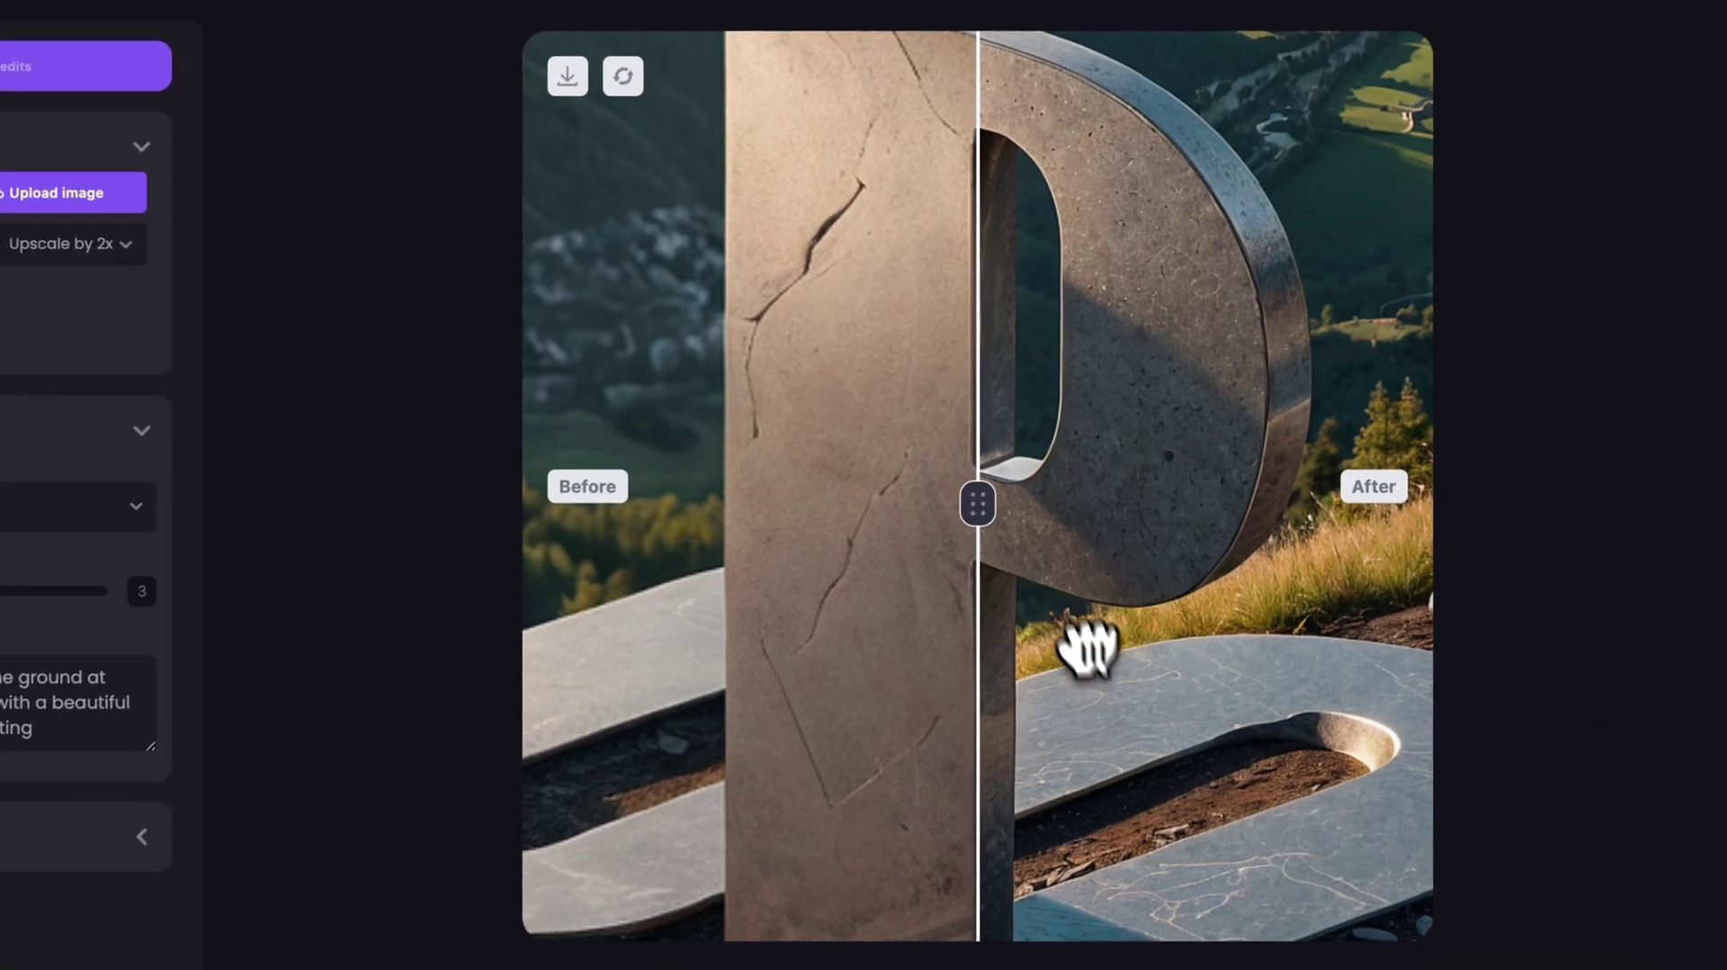
{"action": "left_click_drag", "start_coordinate": [1091, 647], "coordinate": [1151, 605]}
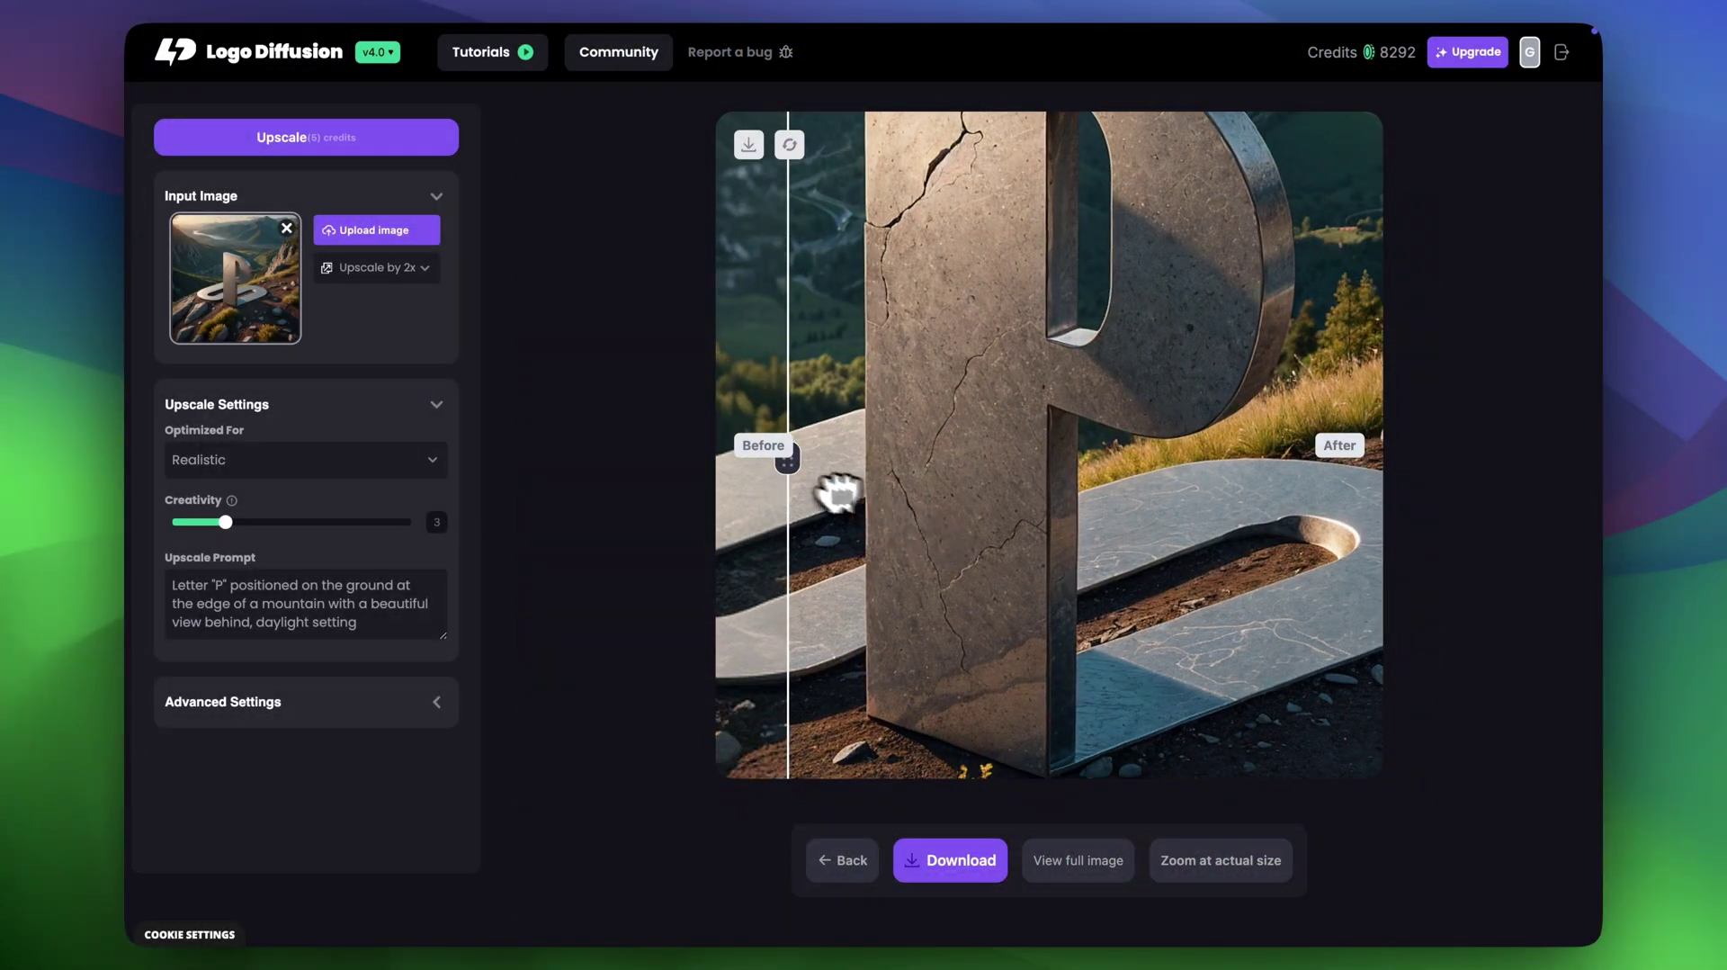
{"action": "left_click_drag", "start_coordinate": [1149, 475], "coordinate": [1019, 483]}
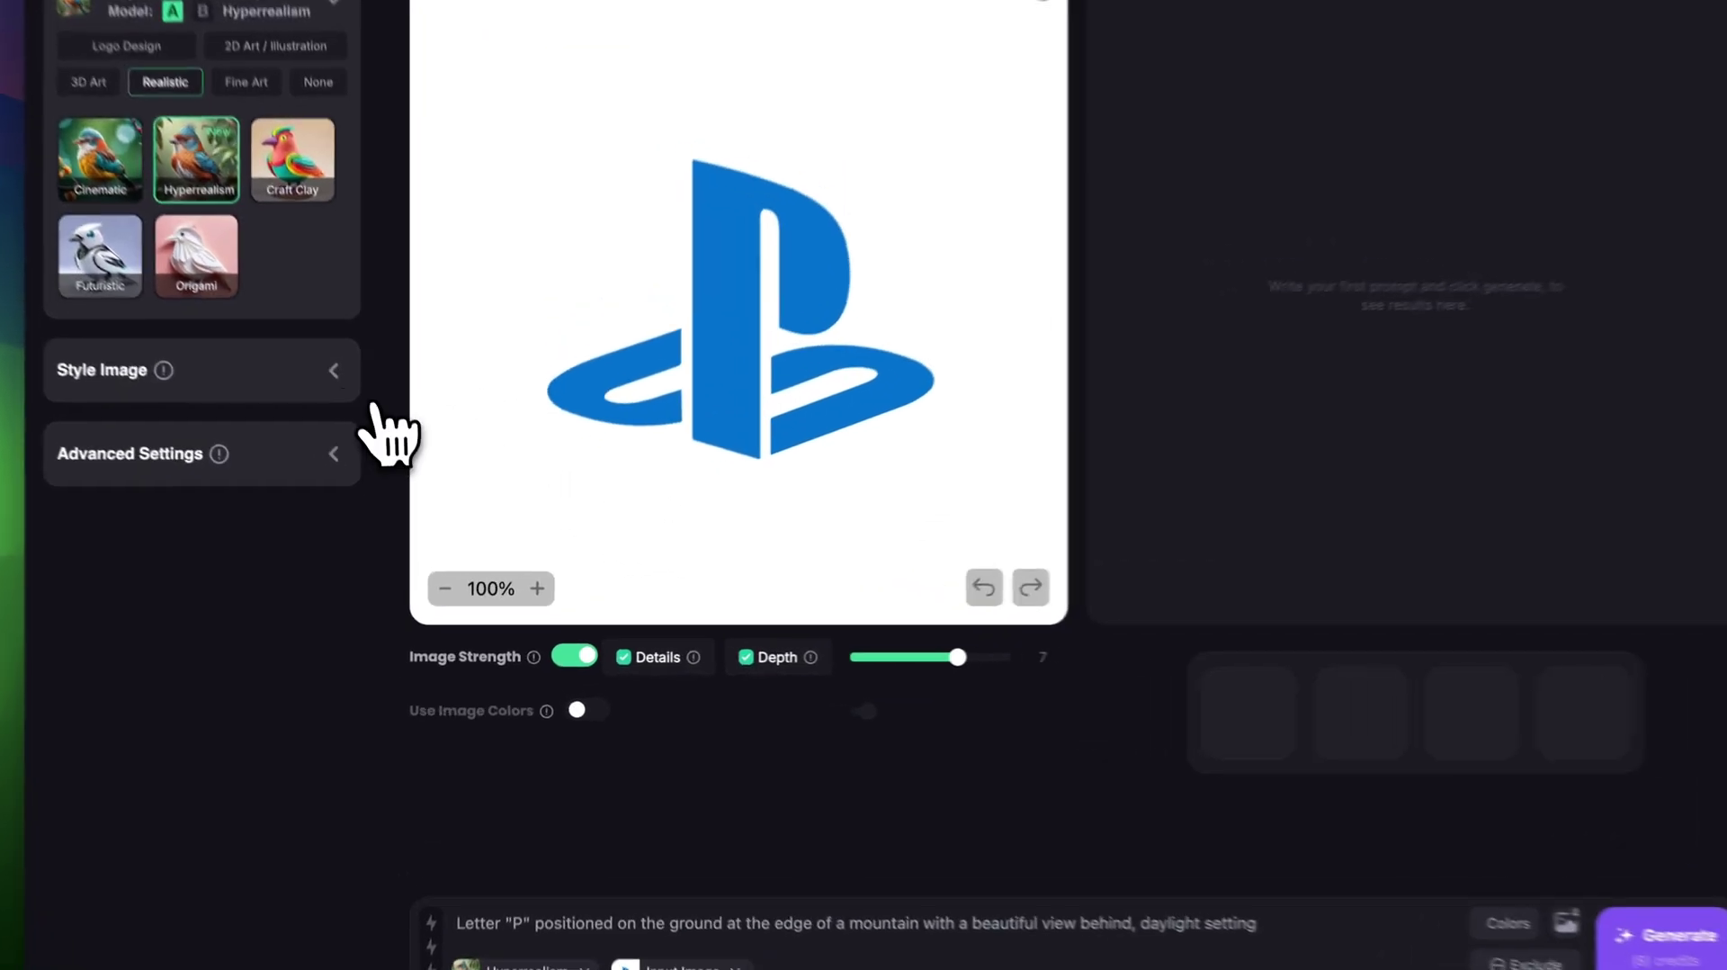
Step: Open the Style Image gallery and scroll down to the rainbow crochet 8 image
{"action": "left_click", "coordinate": [364, 427]}
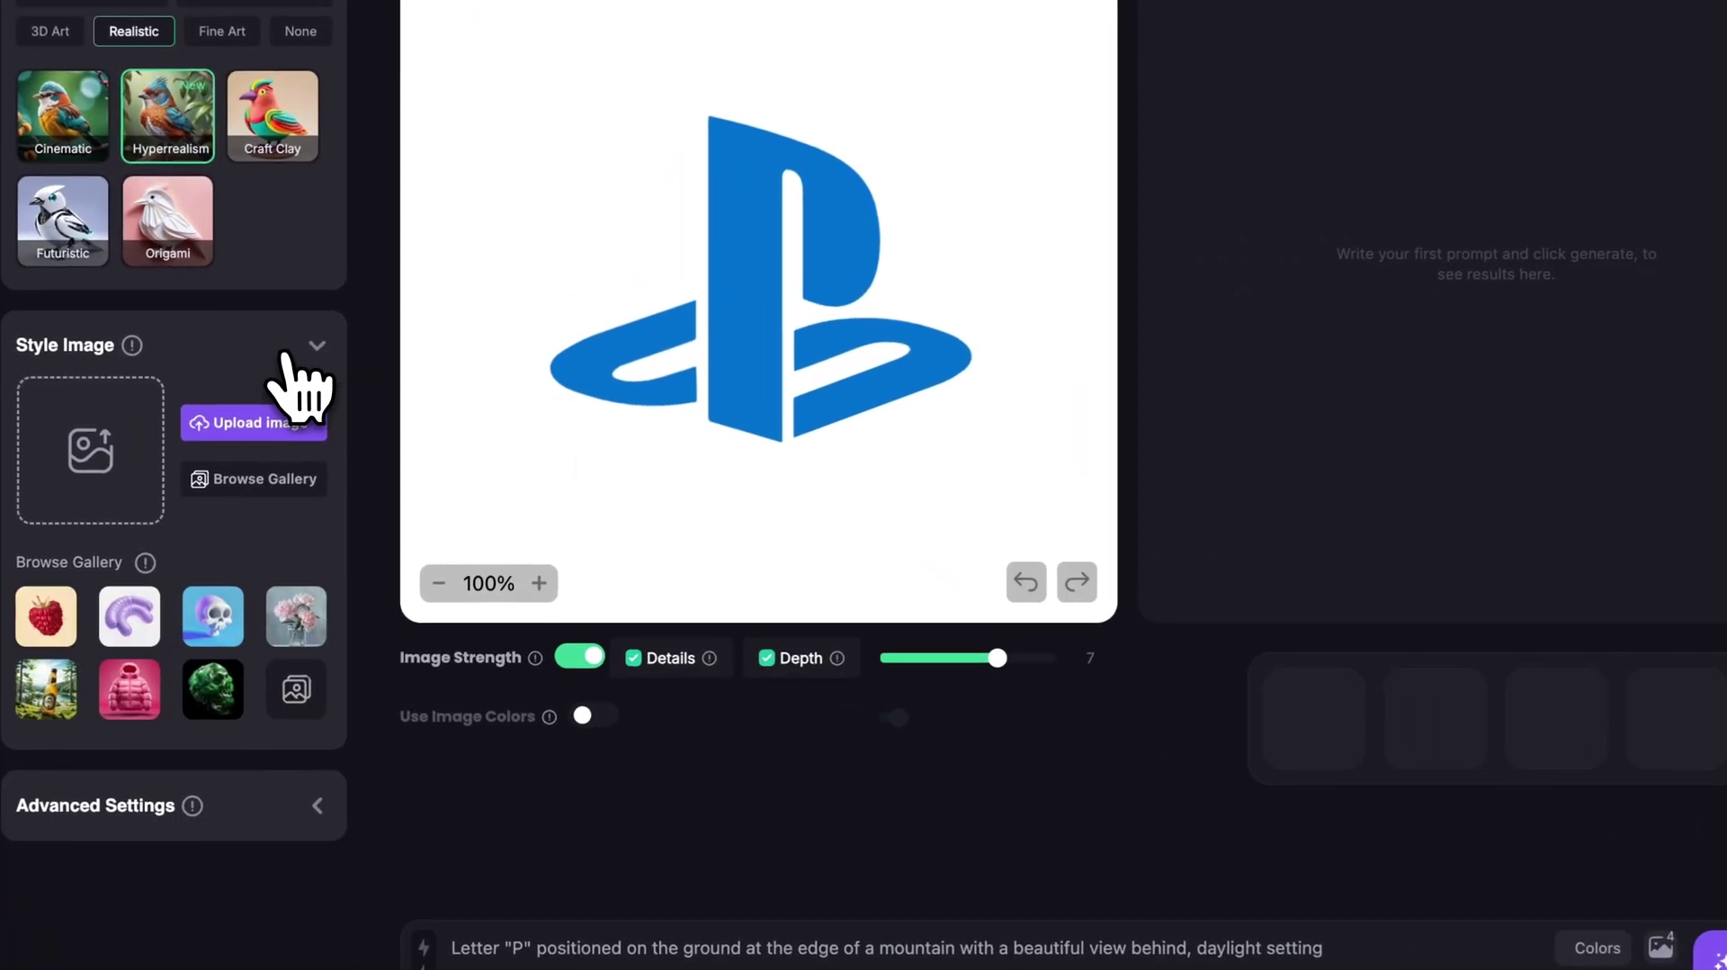
{"action": "left_click", "coordinate": [255, 484]}
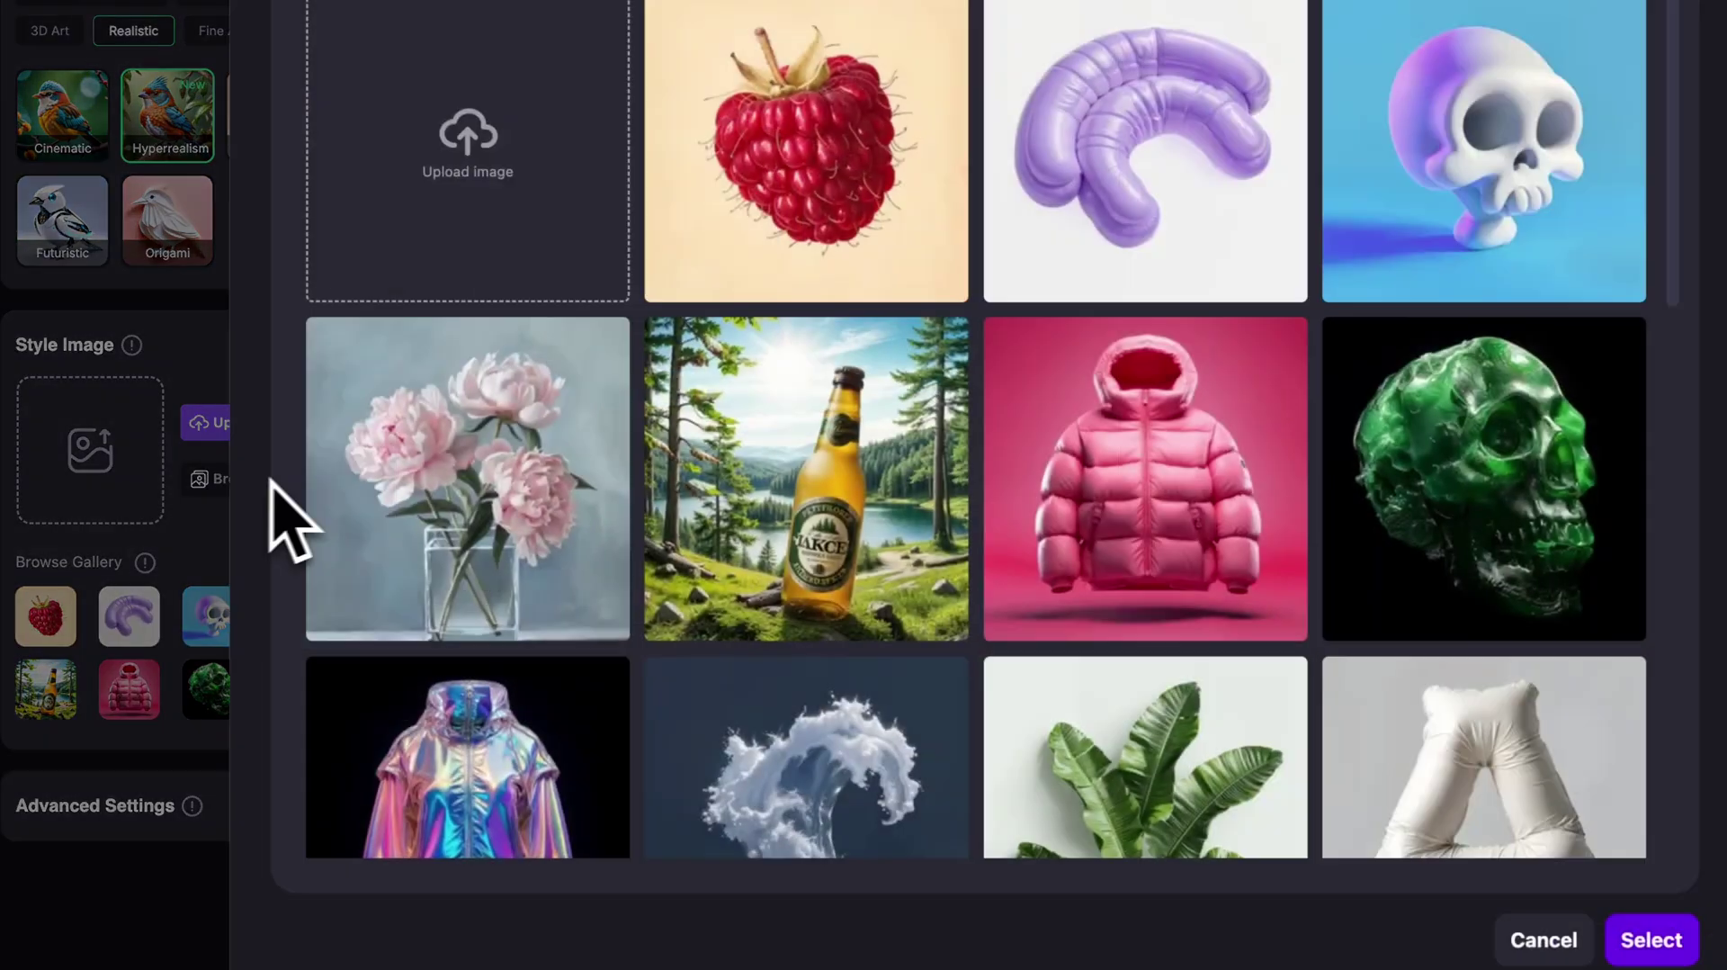
{"action": "scroll", "coordinate": [809, 494], "scroll_direction": "down", "scroll_amount": 2}
{"action": "scroll", "coordinate": [979, 468], "scroll_direction": "down", "scroll_amount": 15}
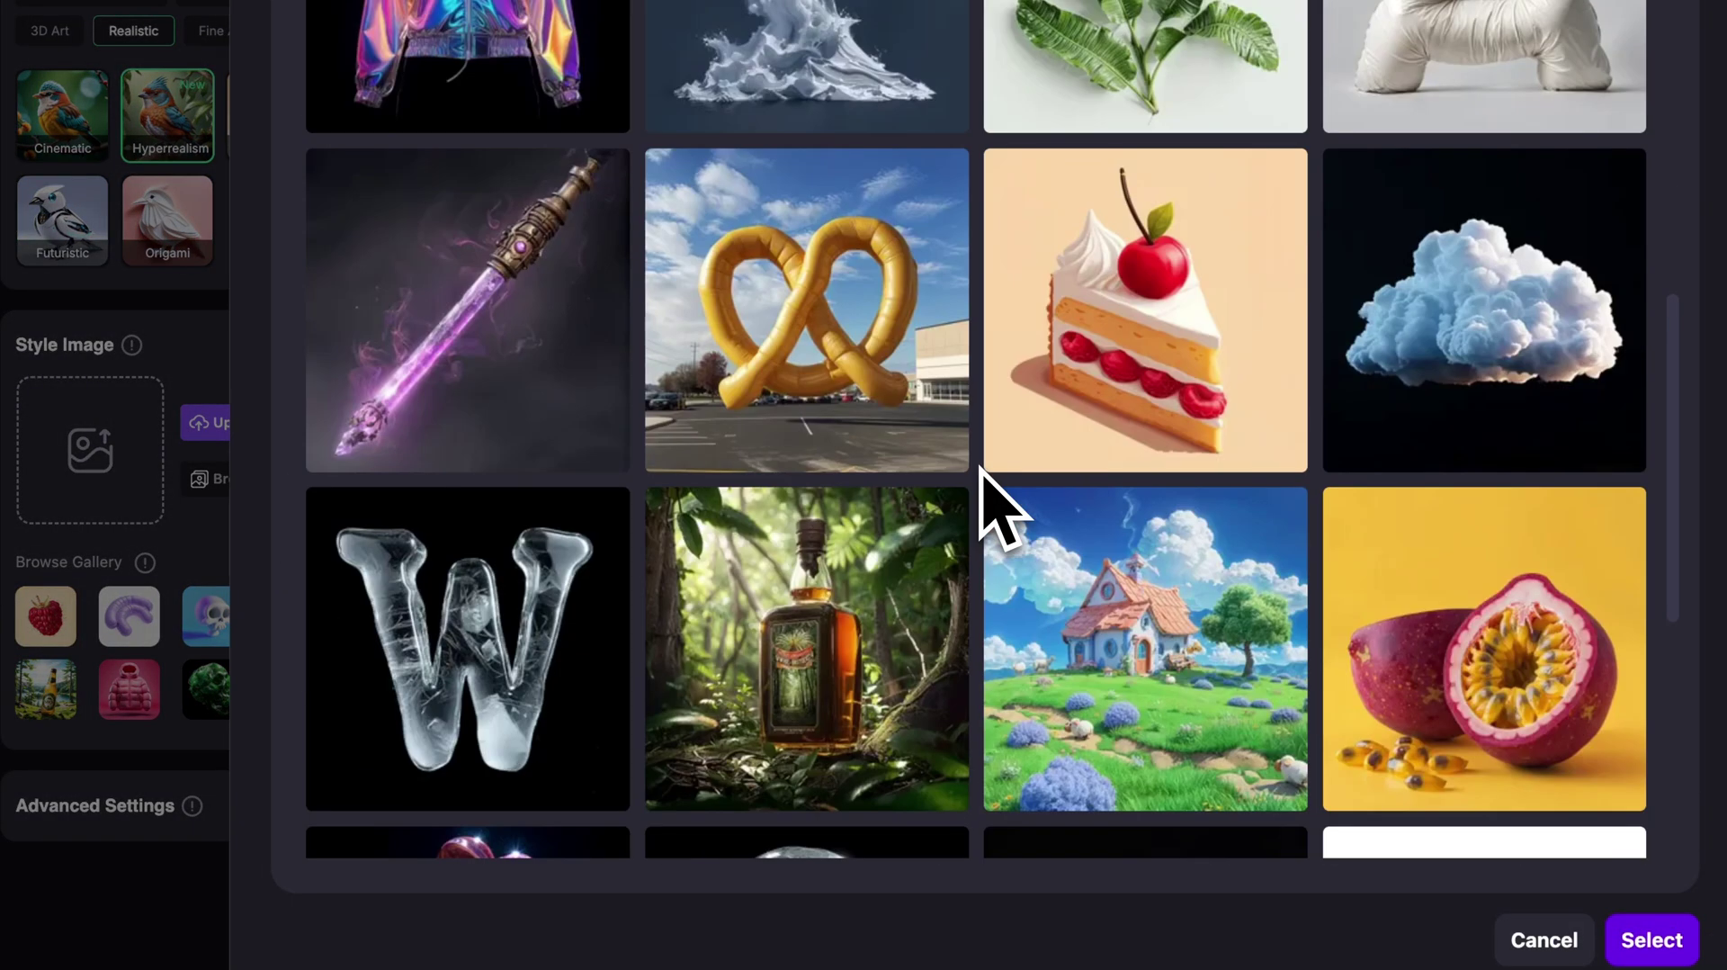
{"action": "scroll", "coordinate": [980, 467], "scroll_direction": "down", "scroll_amount": 2}
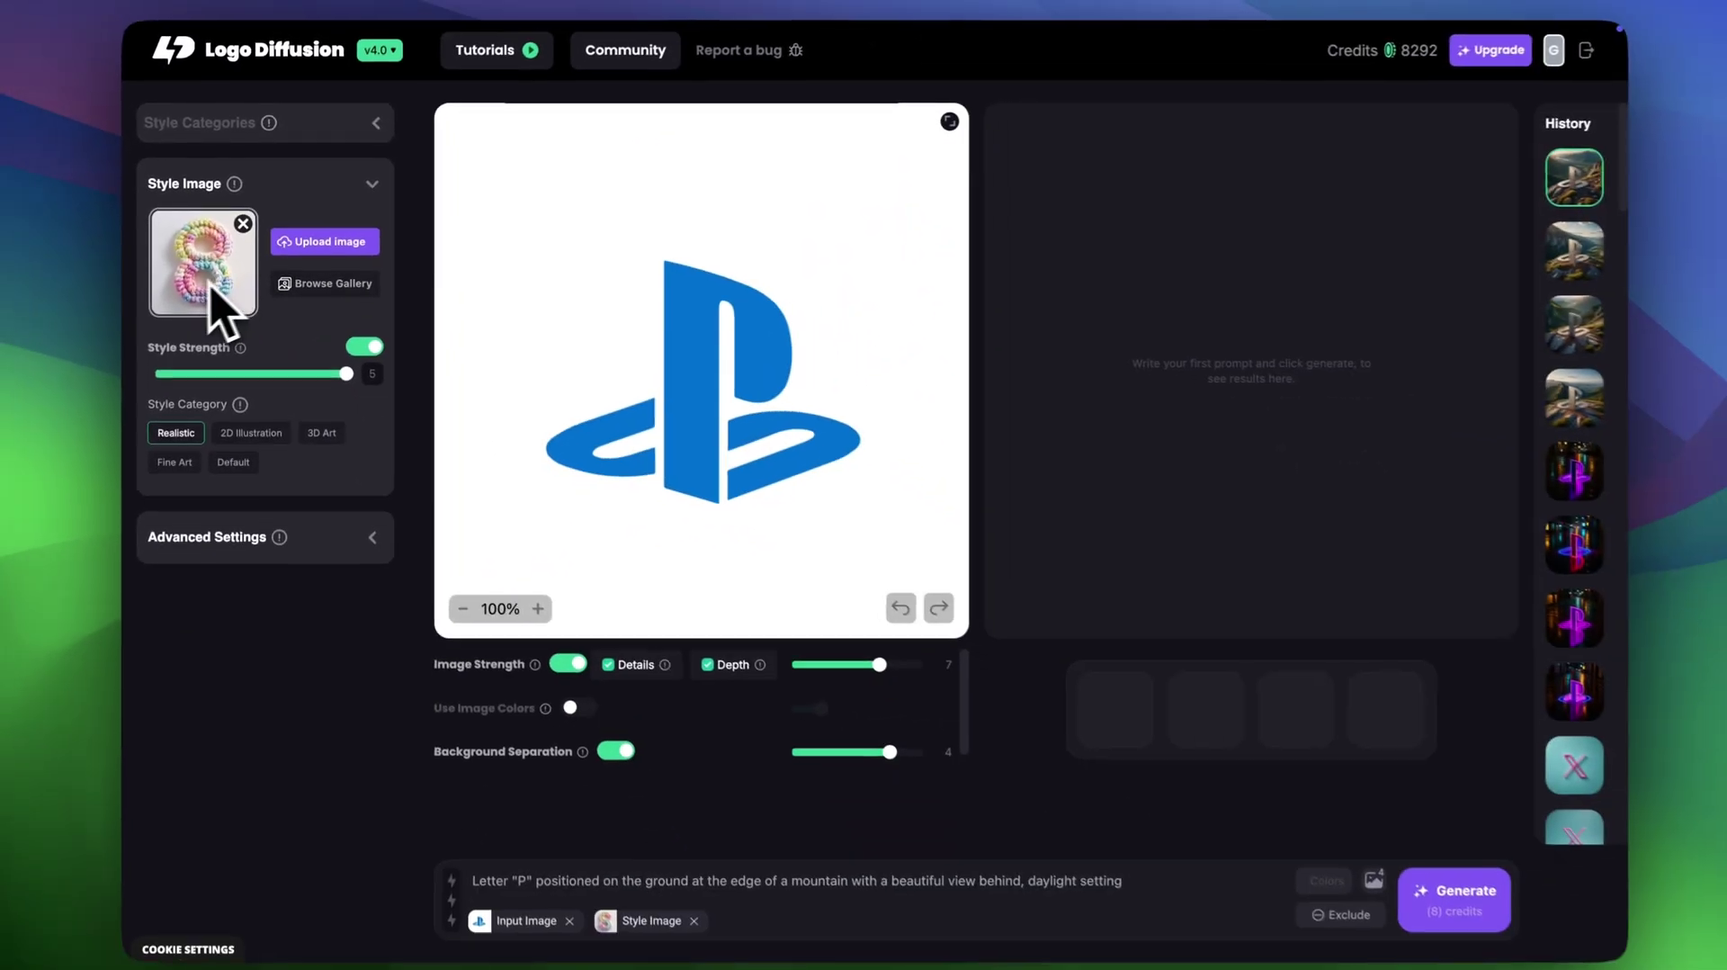
Step: Replace the prompt with 'A logo made of fuzzy pastel colorful wool' and generate
{"action": "triple_click", "coordinate": [562, 865]}
{"action": "type", "text": "A logo made of fuzzy"}
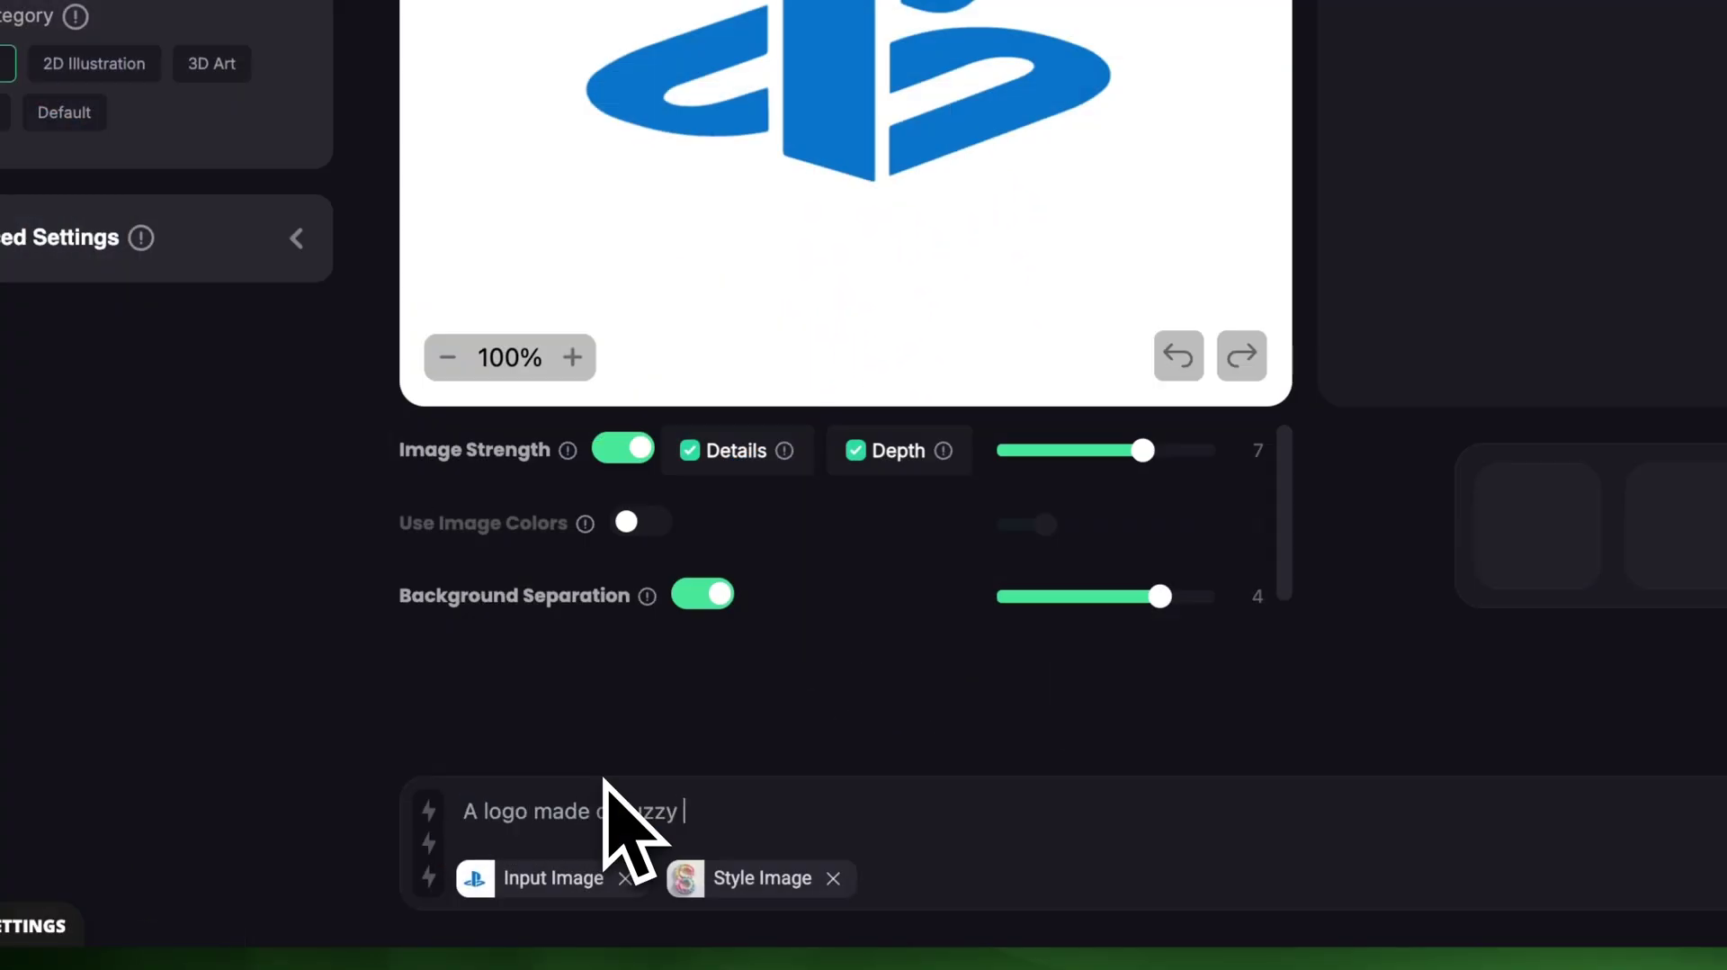
{"action": "type", "text": " pastel colorful wool"}
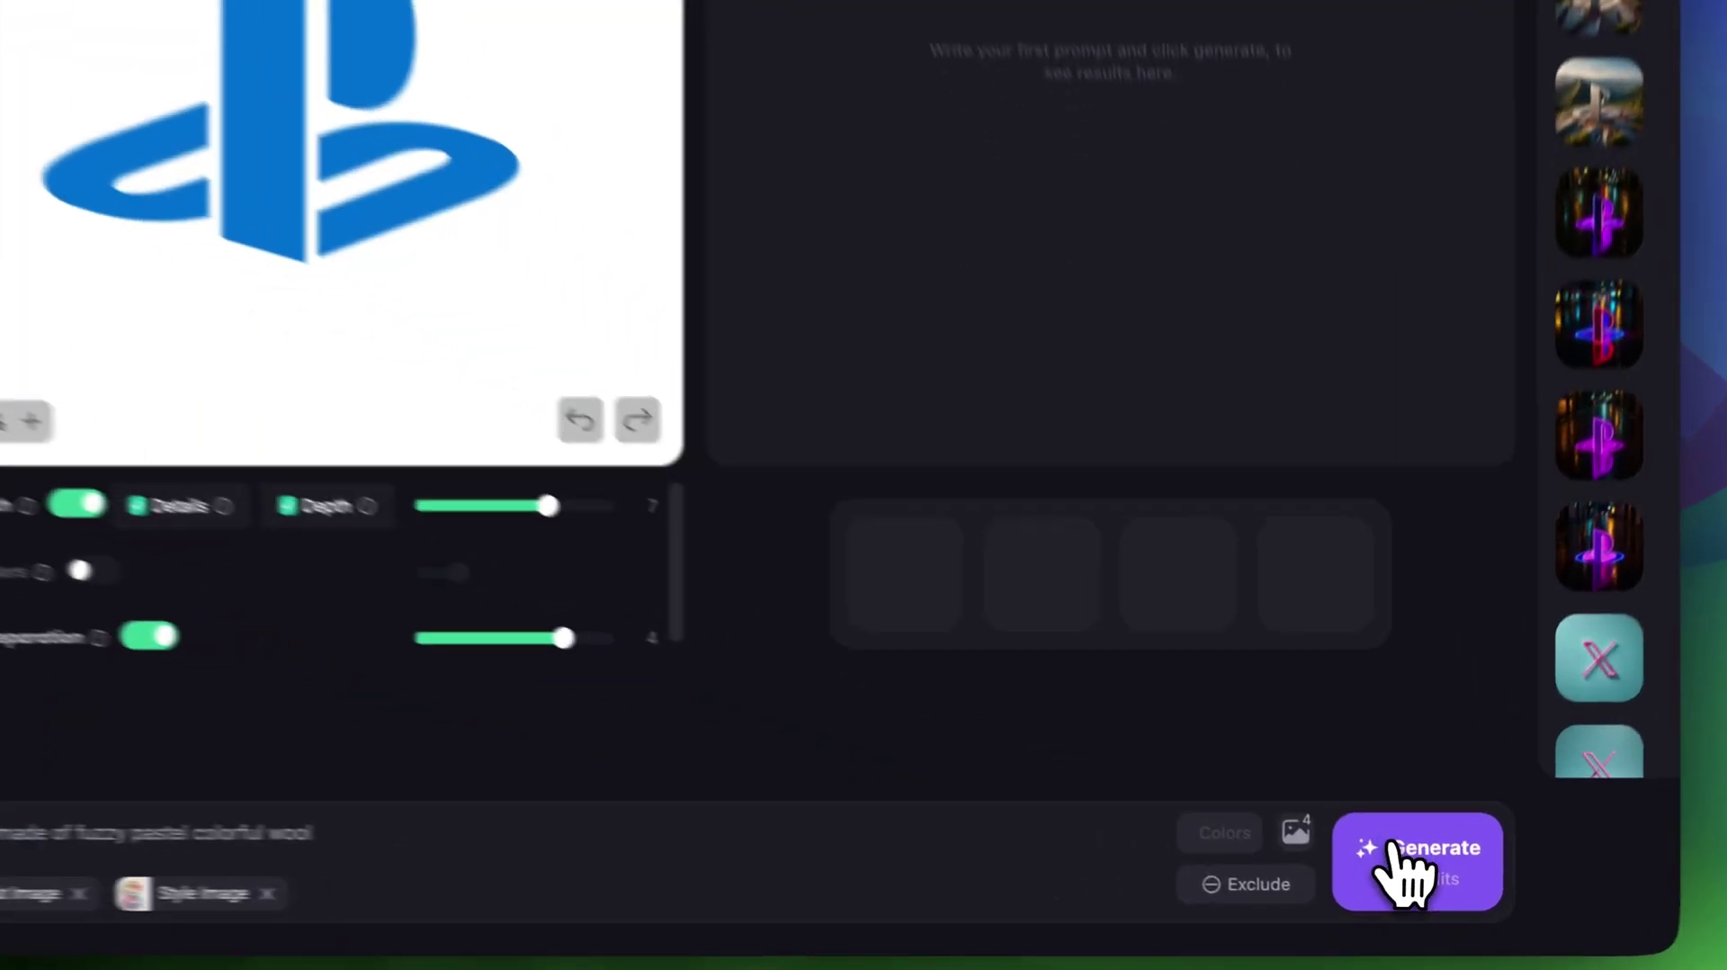
{"action": "left_click", "coordinate": [1419, 891]}
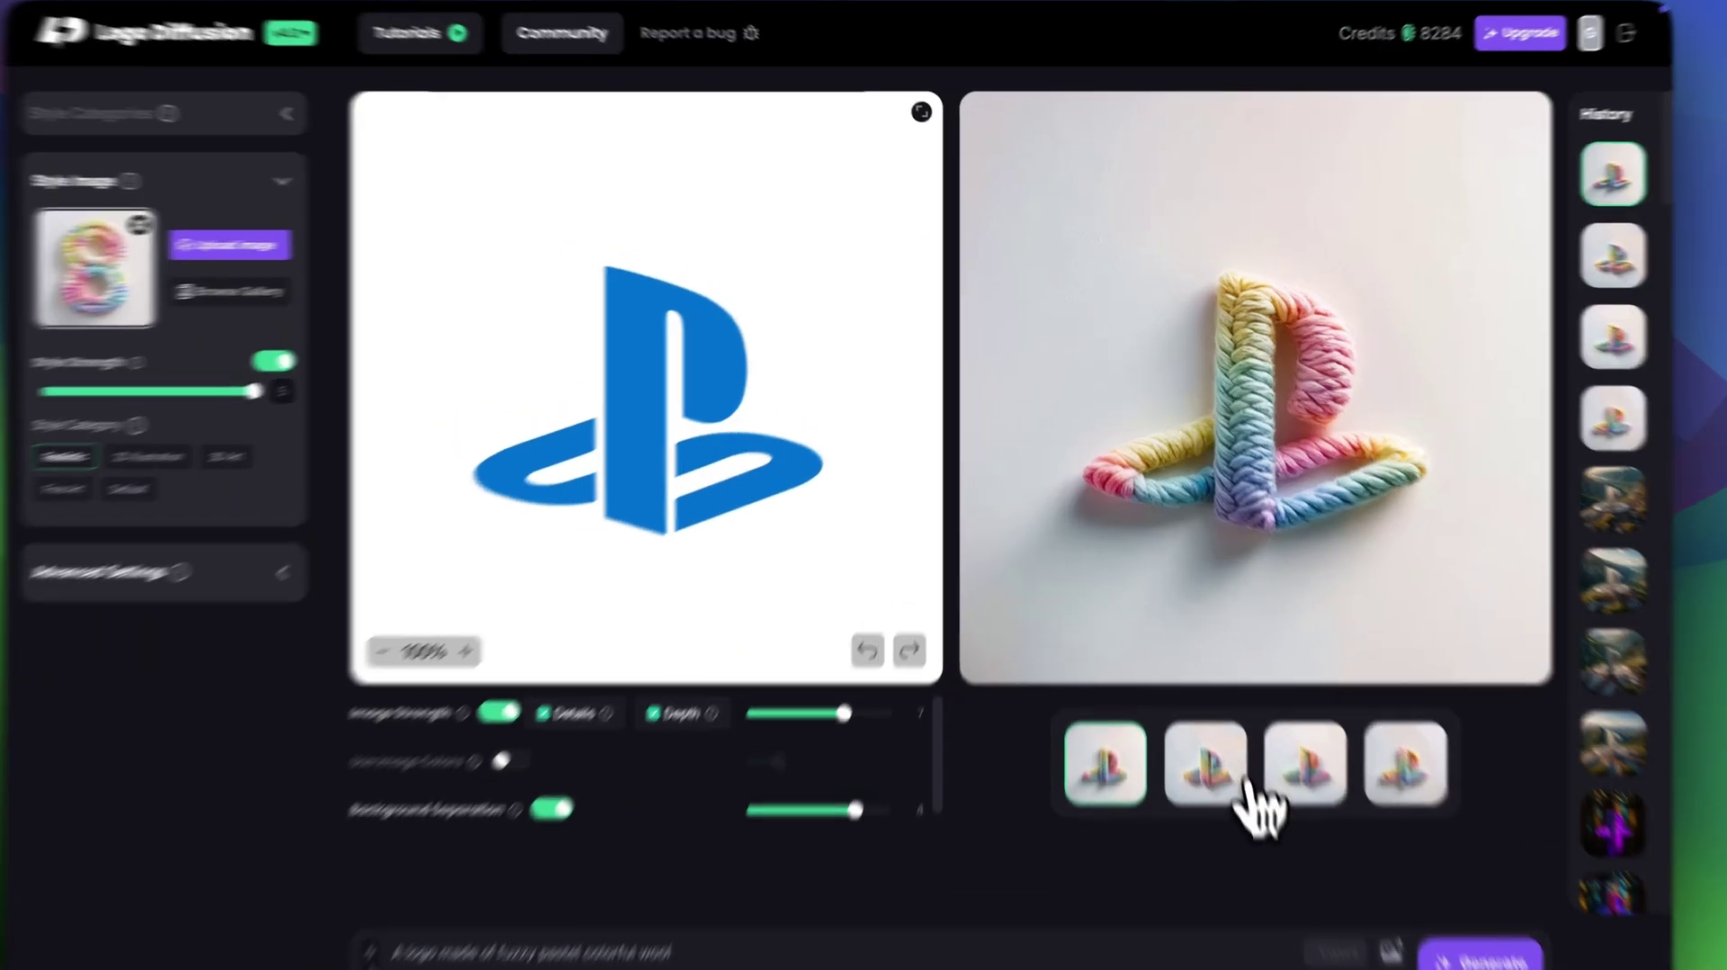
Step: Browse the wool variants, open the third and compare it against the input logo
{"action": "left_click", "coordinate": [1277, 699]}
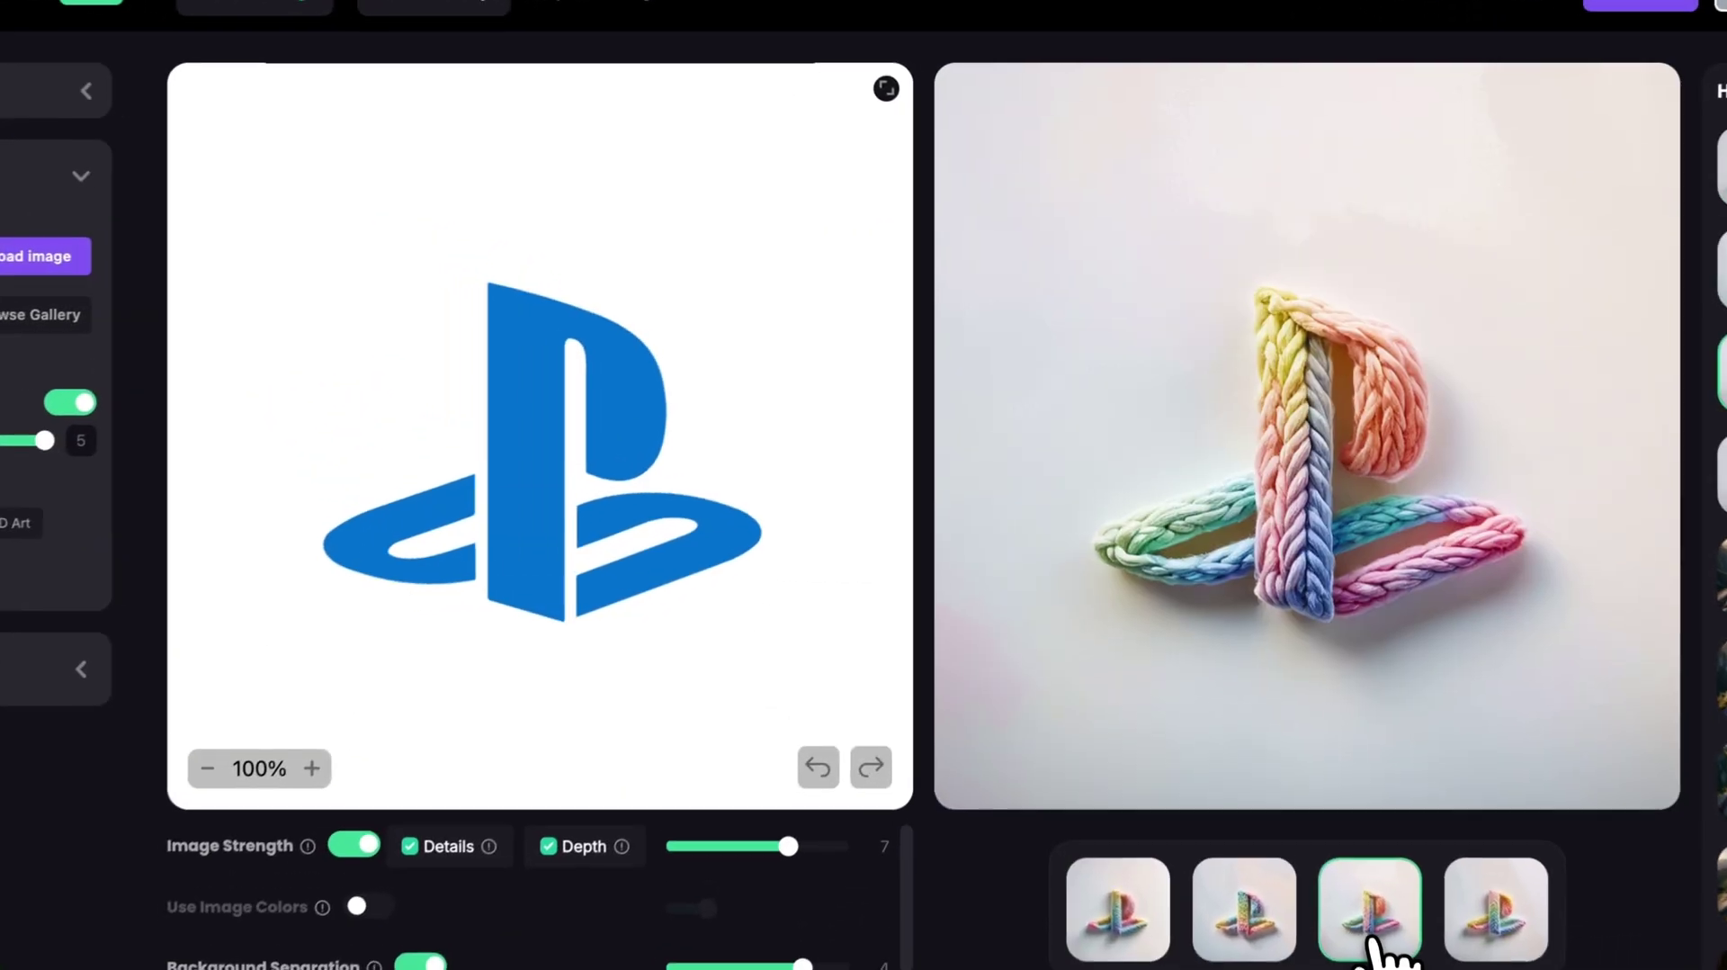
{"action": "left_click", "coordinate": [1365, 699]}
{"action": "left_click", "coordinate": [1404, 926]}
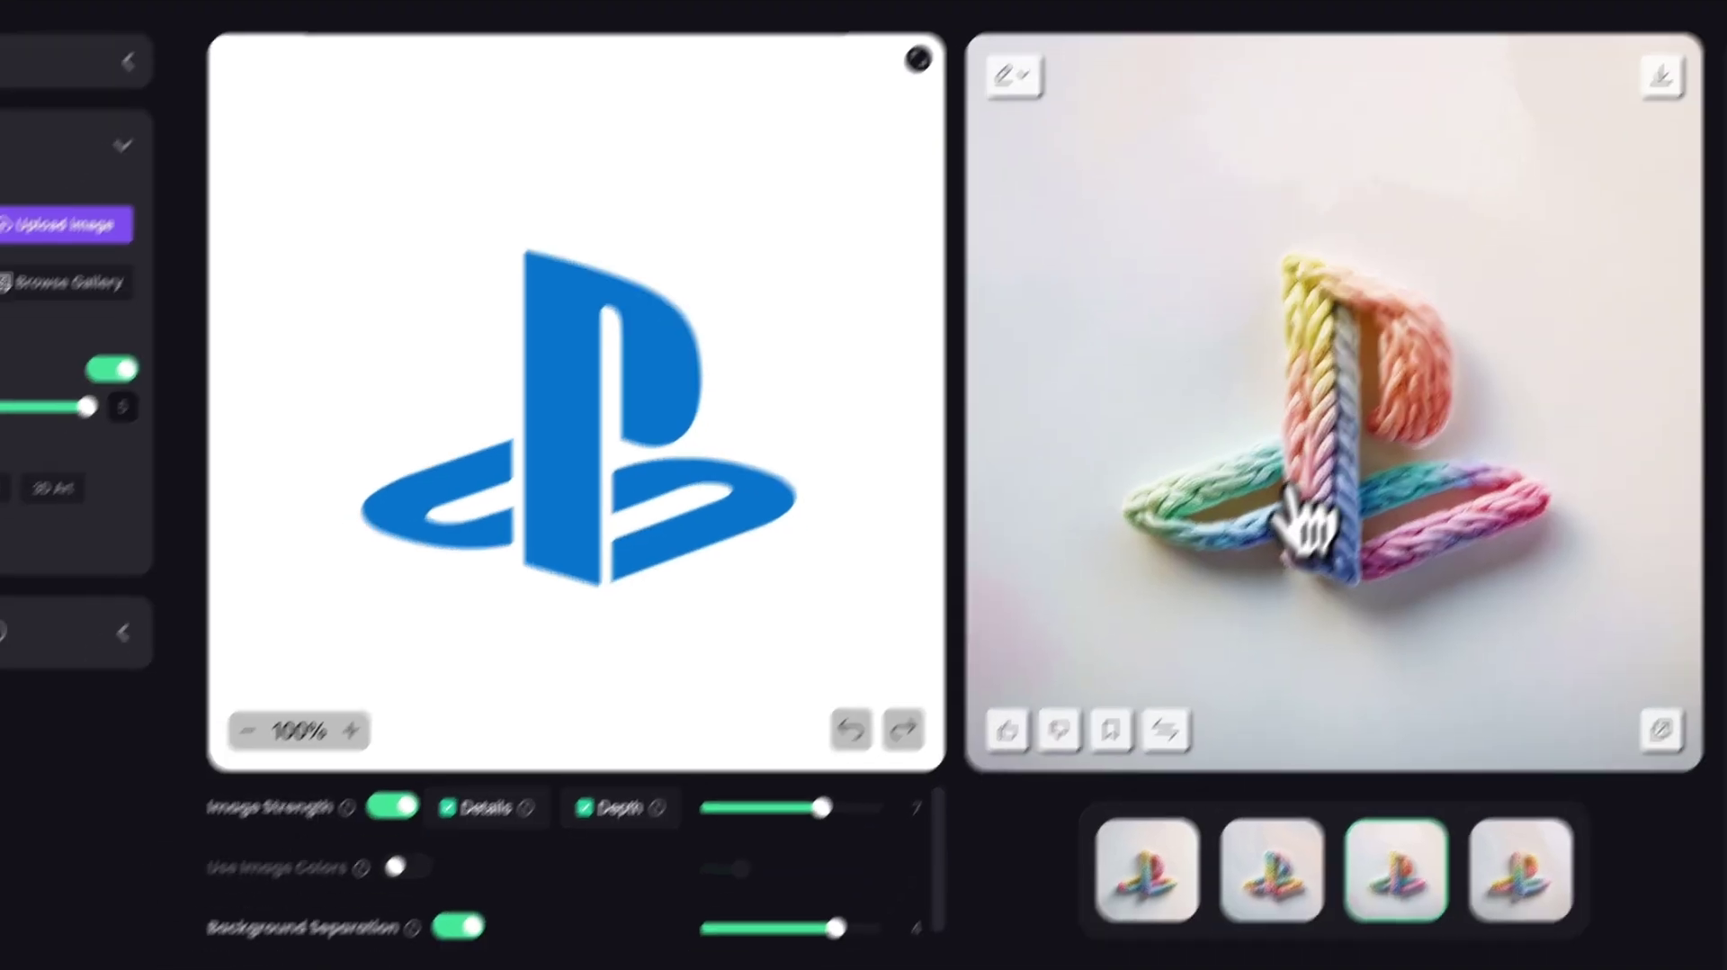
{"action": "left_click", "coordinate": [1289, 553]}
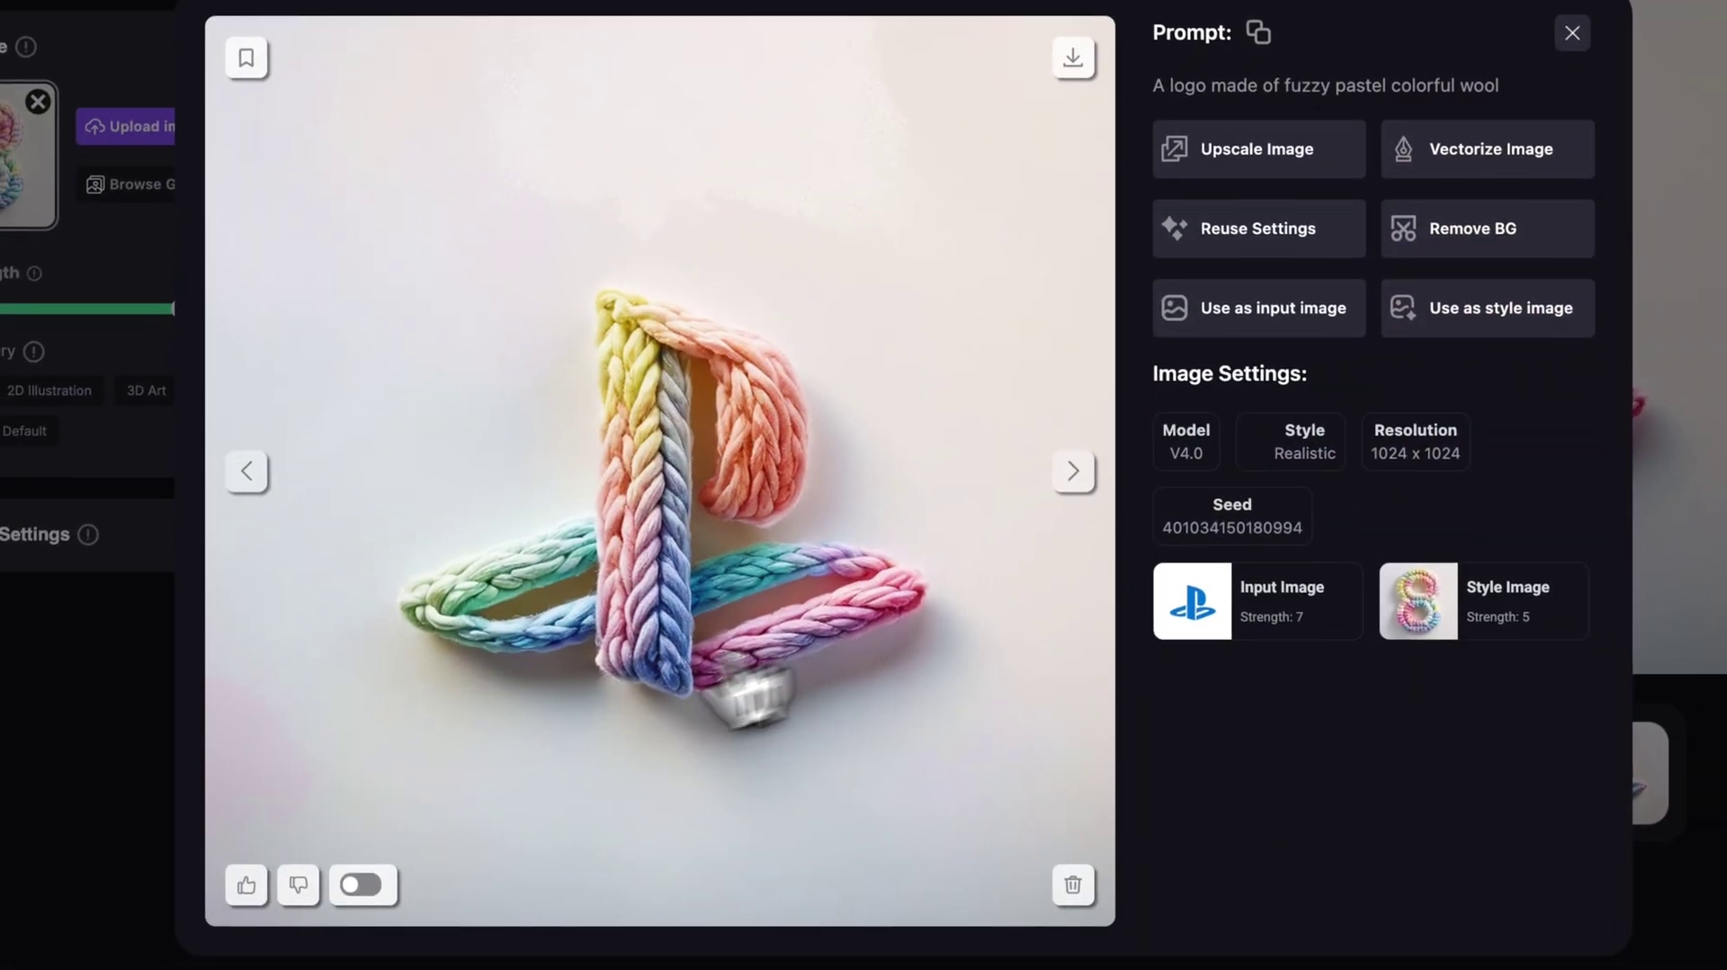
{"action": "left_click", "coordinate": [360, 884]}
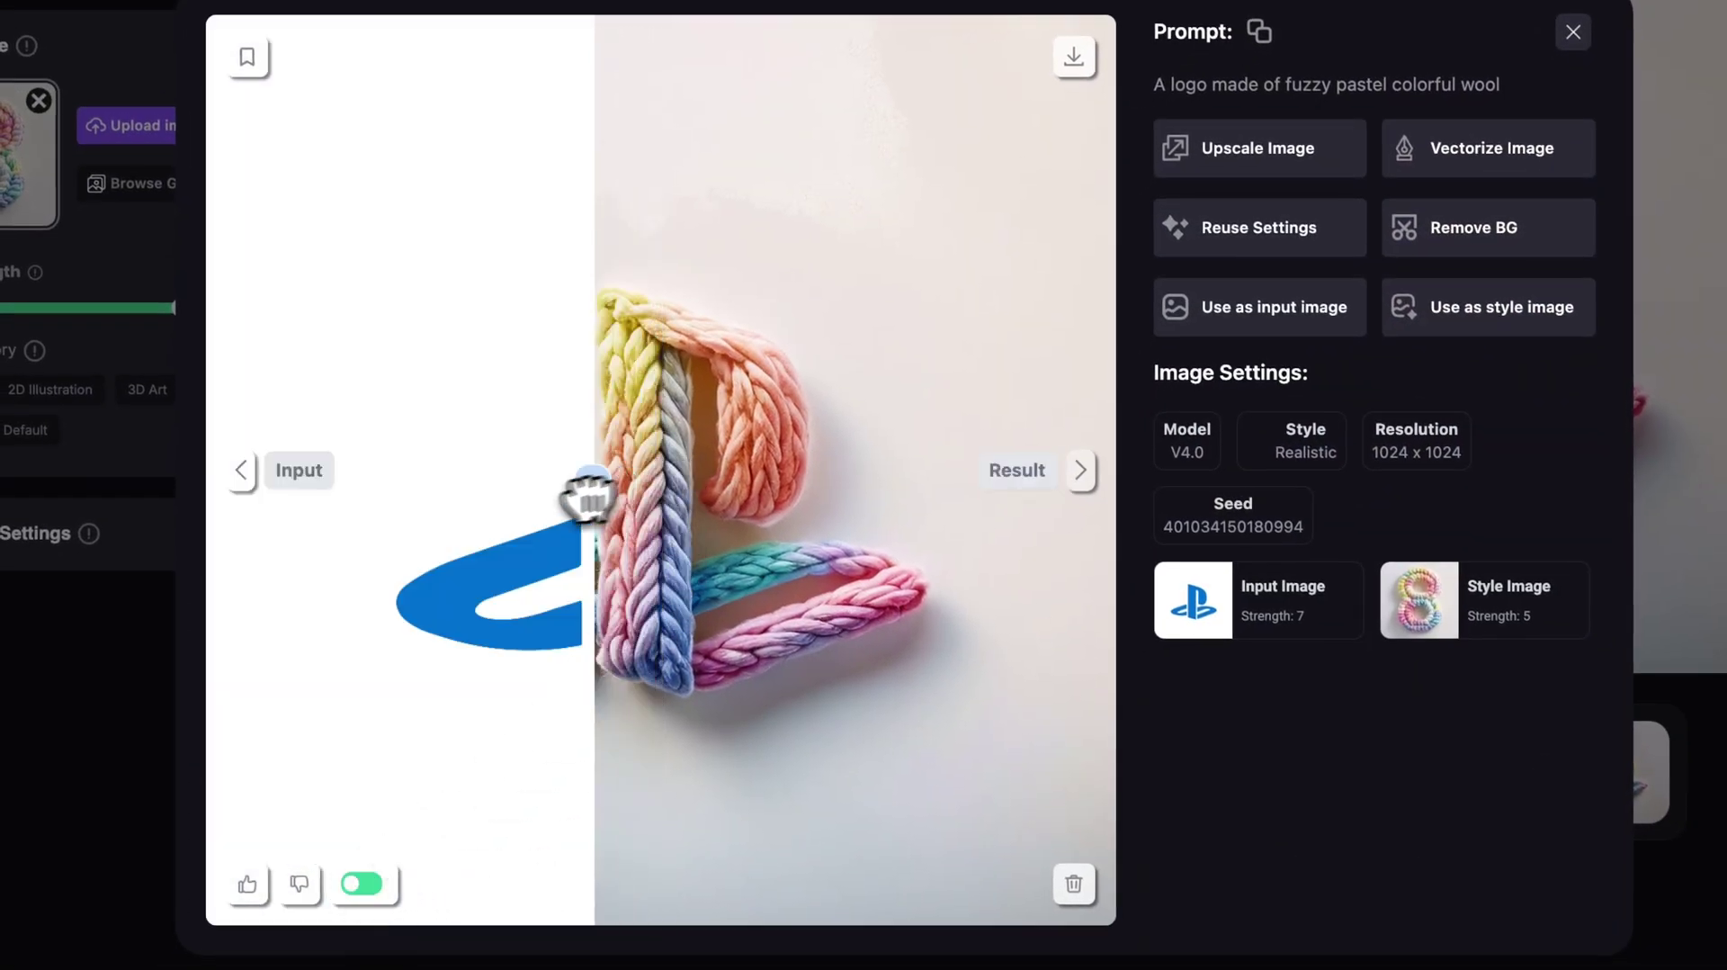